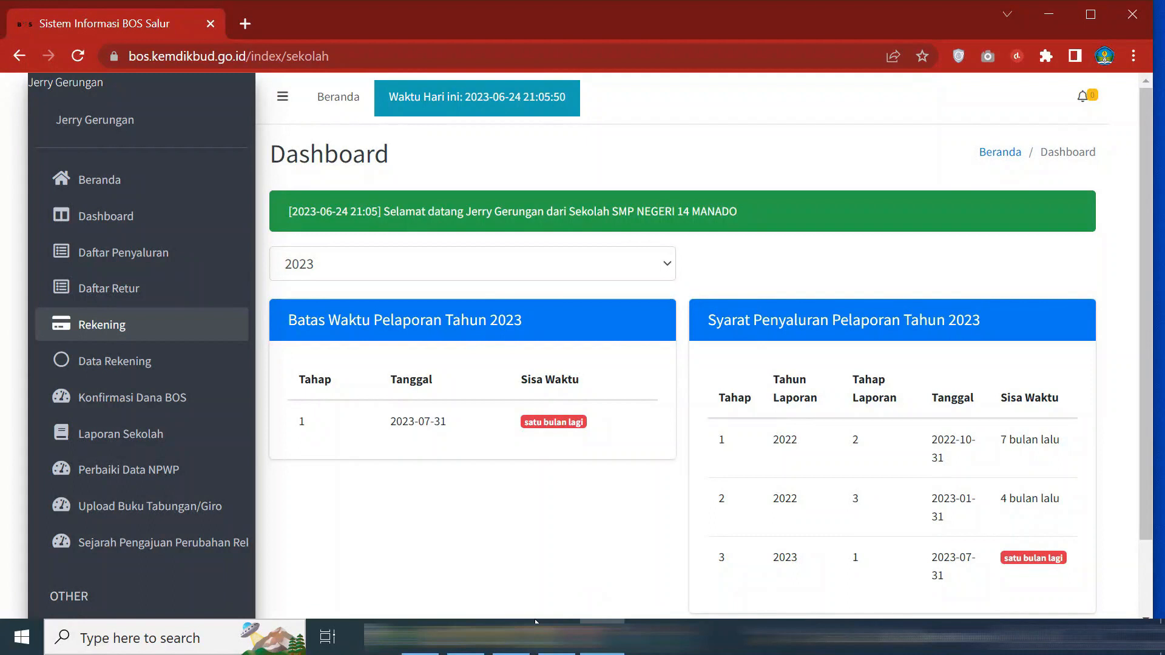
After noting the 2023-07-31 Tahap 1 reporting deadline, switch to the ARKAS application
left_click(536, 622)
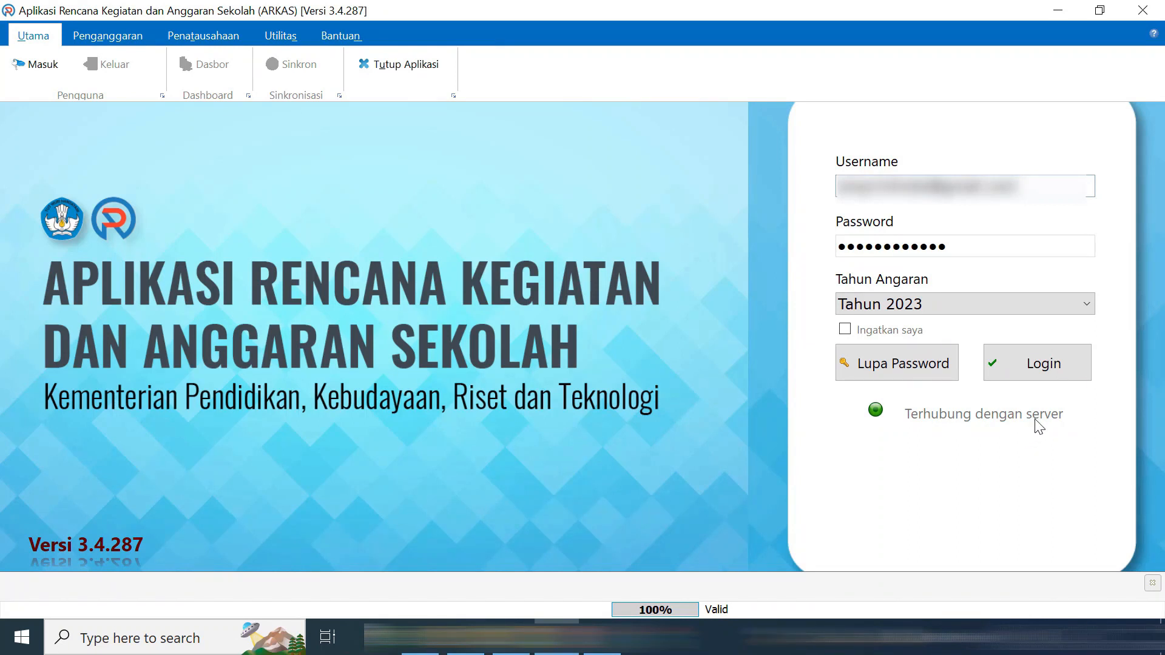
Log in to ARKAS with budget year 2023 selected
left_click(1063, 375)
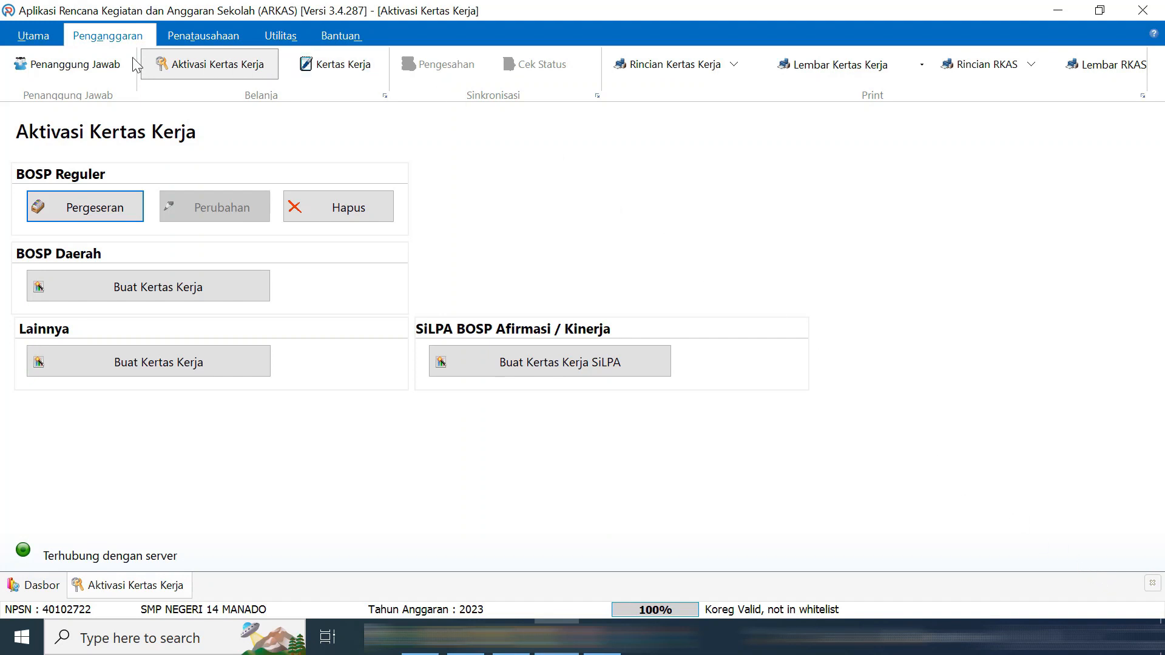
Display the BOSP Reguler worksheet: Rp 272.600.000 fully budgeted, Rp 0 remaining
left_click(346, 71)
left_click(942, 126)
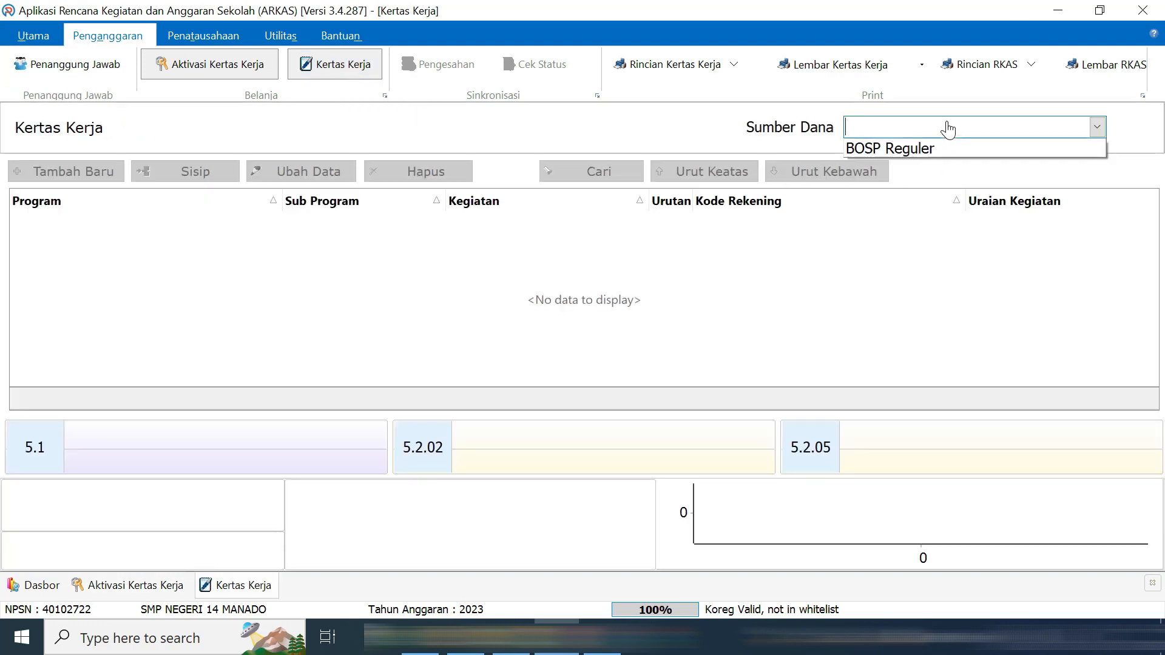
left_click(936, 151)
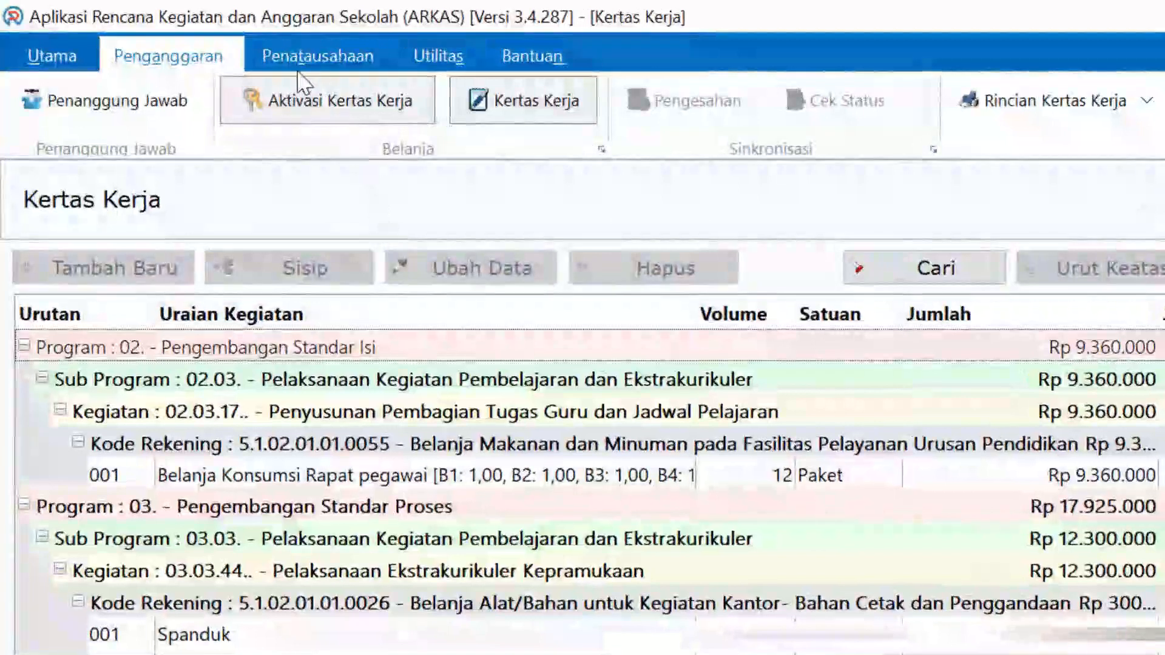
left_click(340, 63)
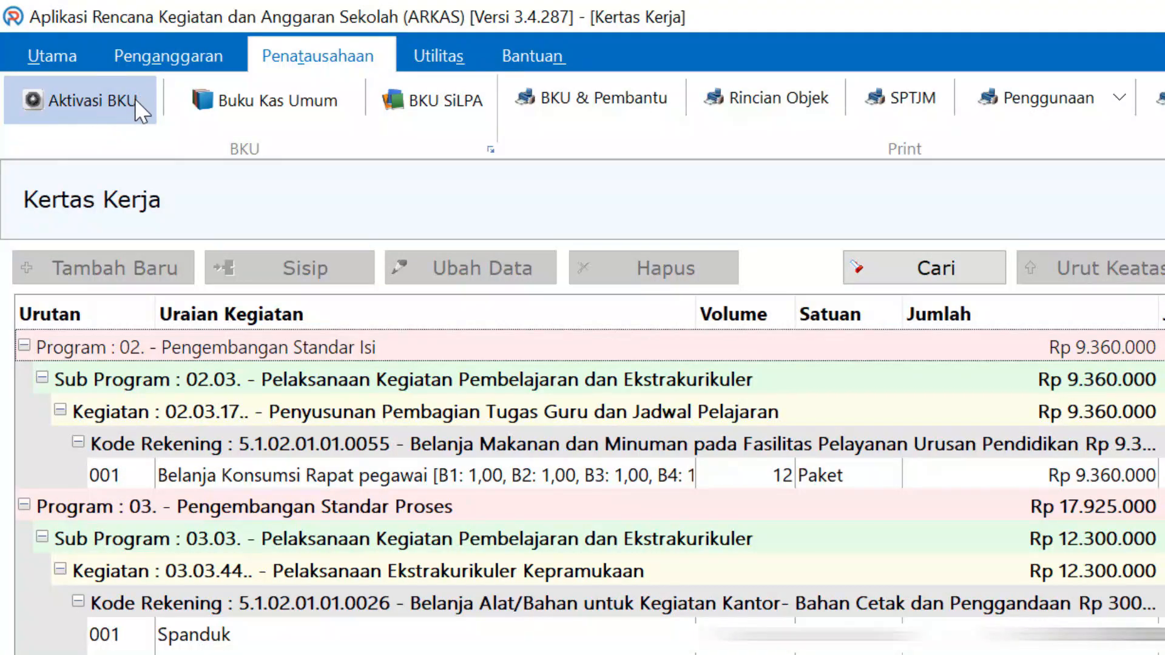
Show Aktivasi BKU for the BOSP Reguler funding source, with only Januari enabled
left_click(134, 99)
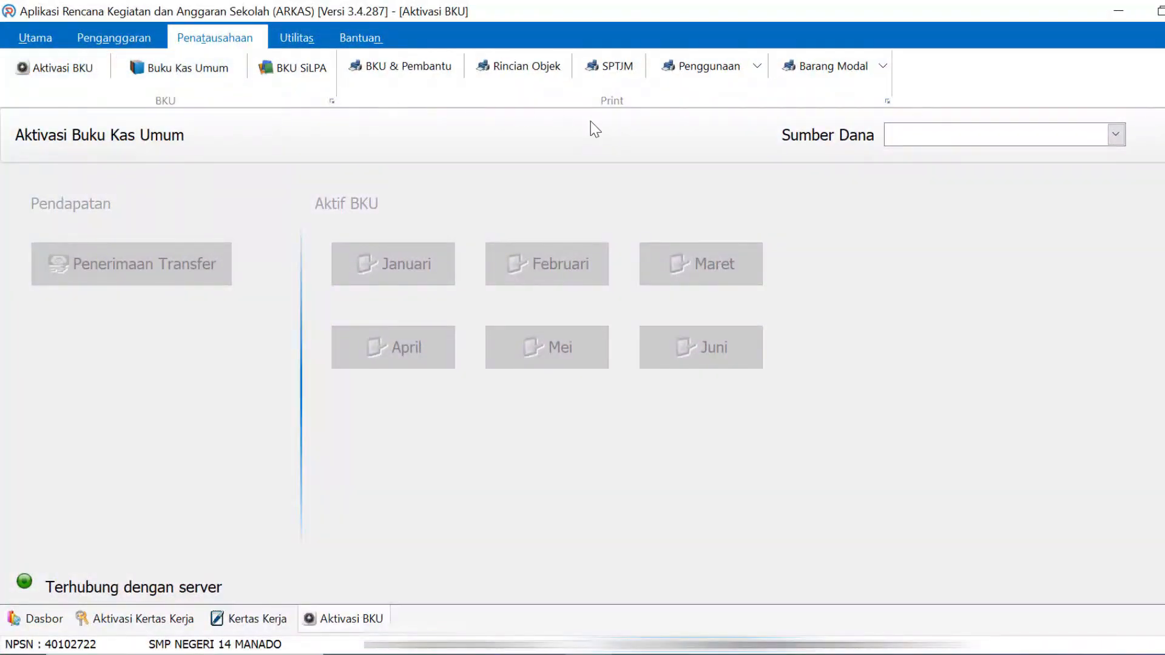
left_click(1115, 135)
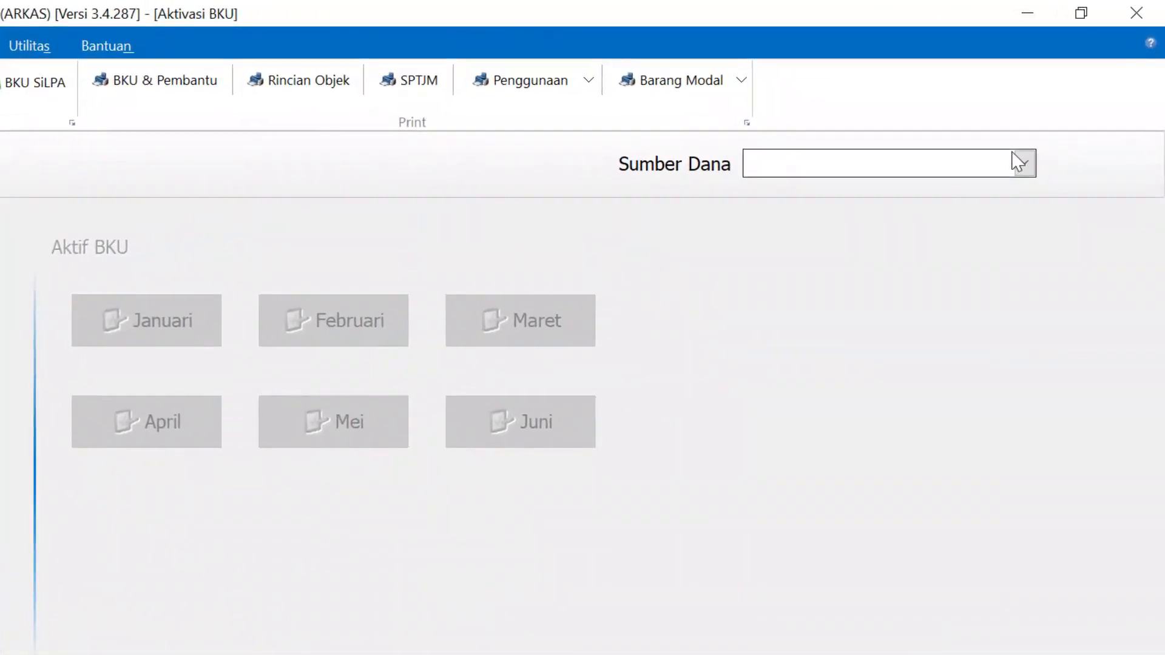
left_click(1115, 135)
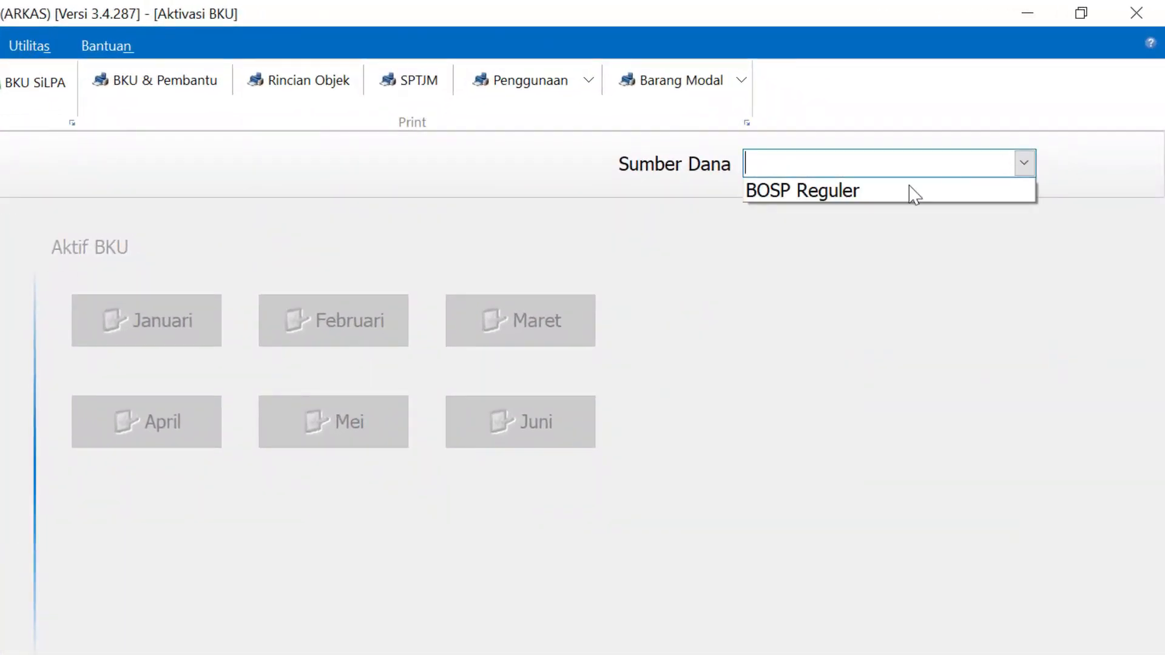
left_click(825, 189)
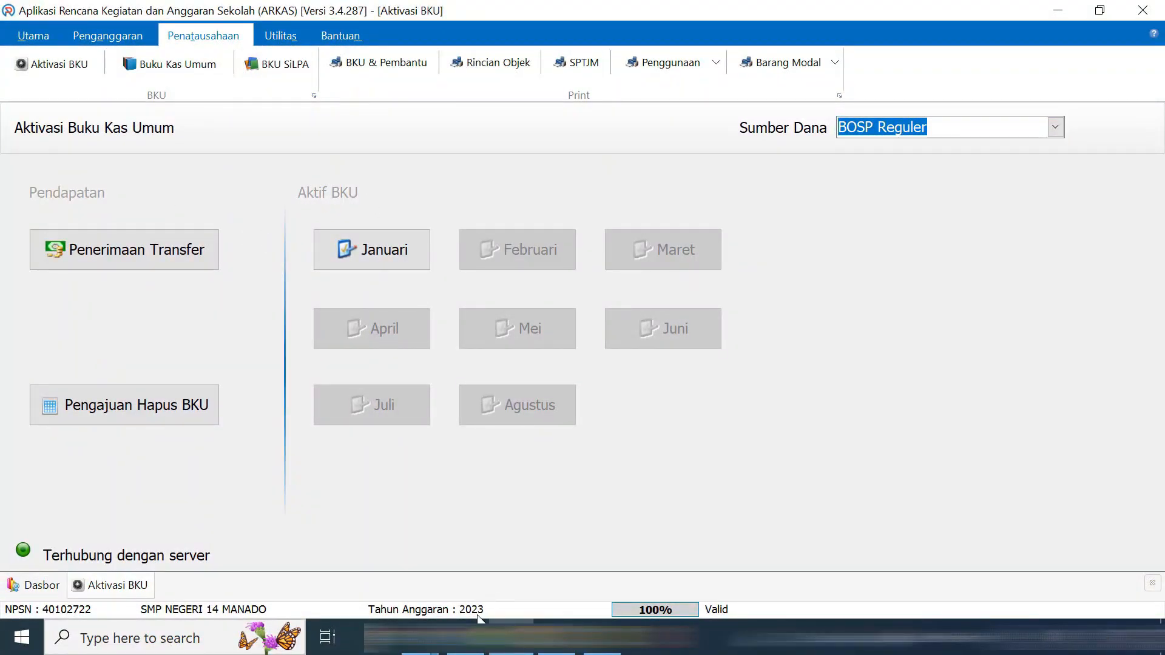
left_click(468, 637)
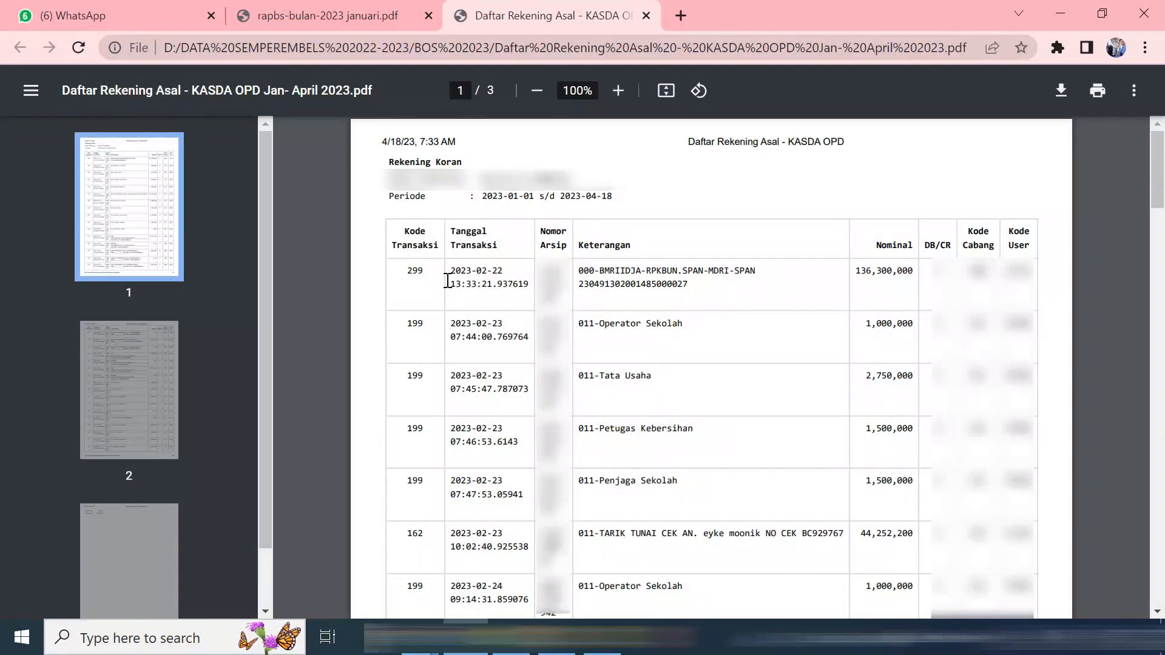
Highlight the 2023-02-22 transfer date and description in the bank statement, then return to ARKAS
left_click_drag(450, 271, 698, 284)
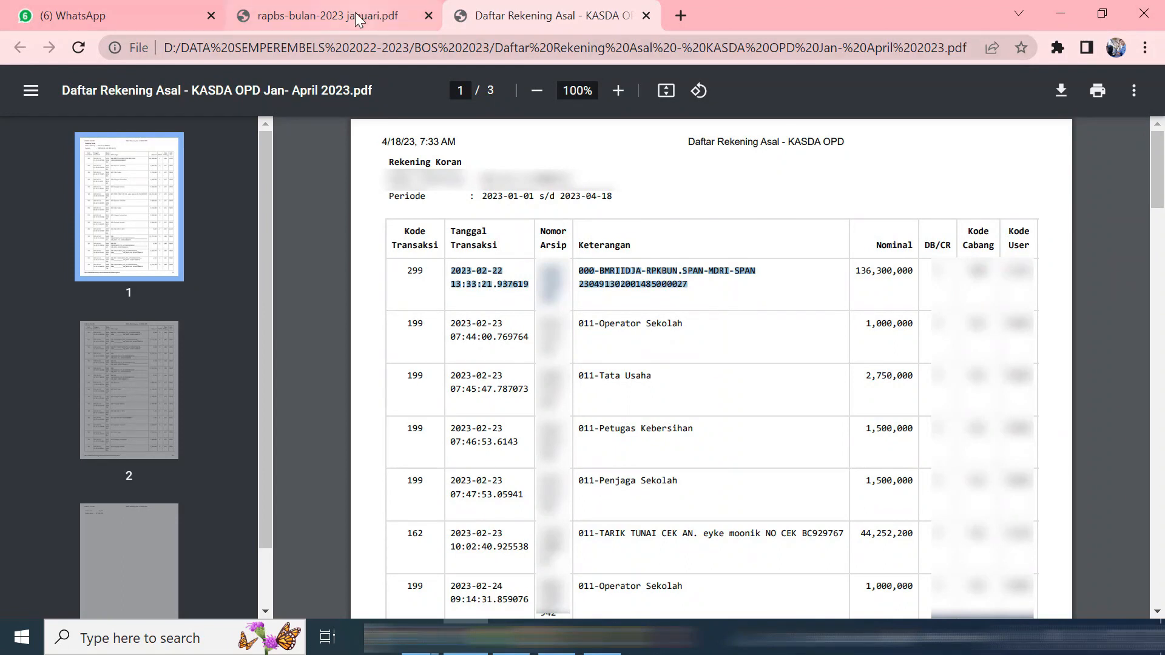
key("alt+Tab")
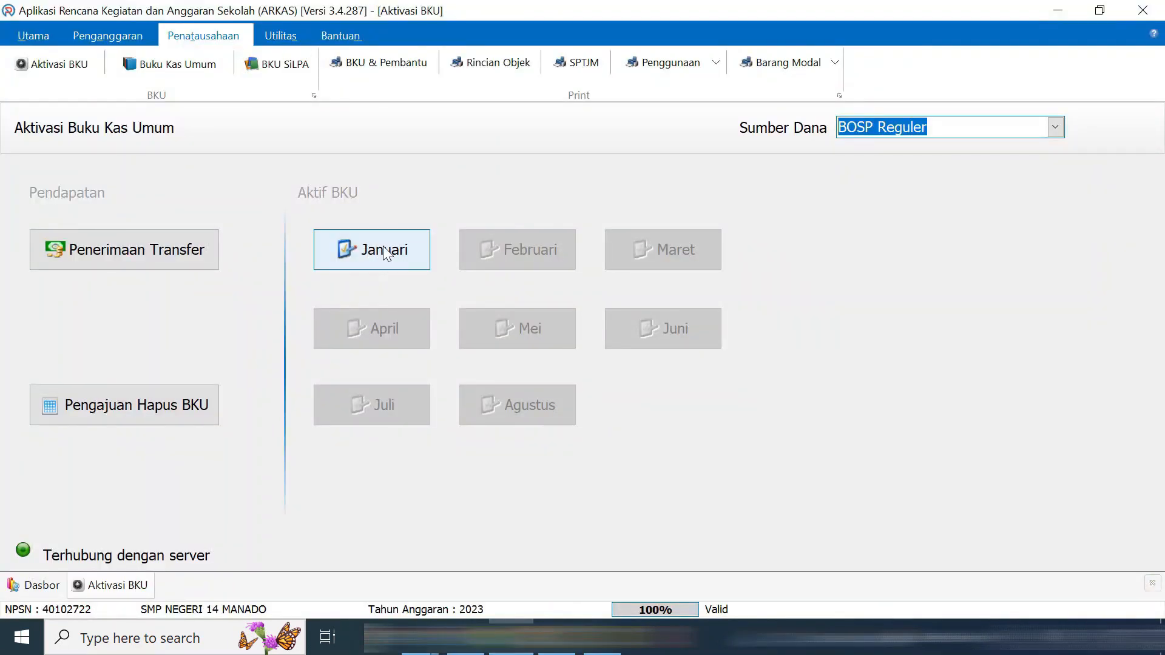
left_click(389, 257)
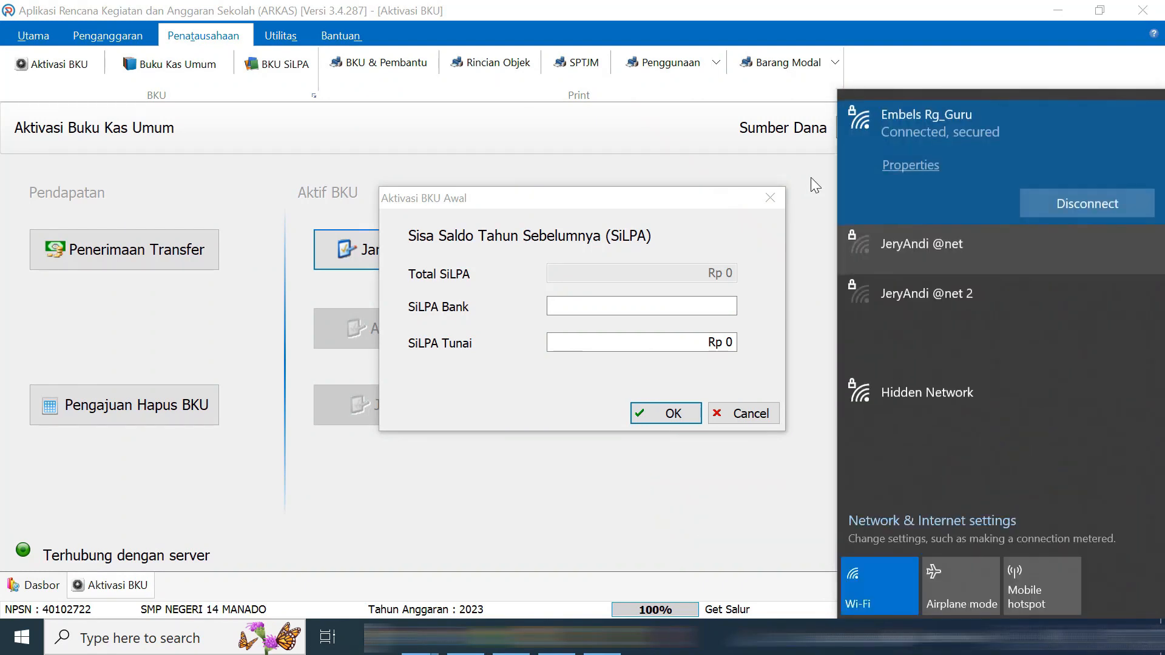
Activate the January BOSP Reguler cash book with prior-year SiLPA left at Rp 0
left_click(811, 177)
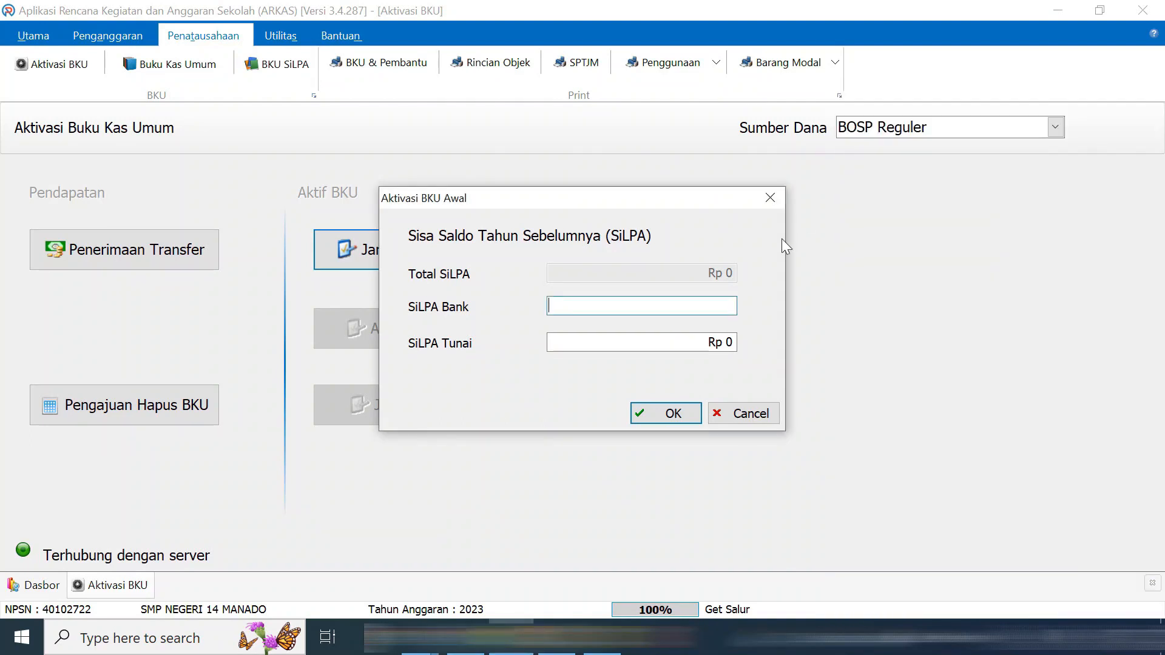
left_click(676, 415)
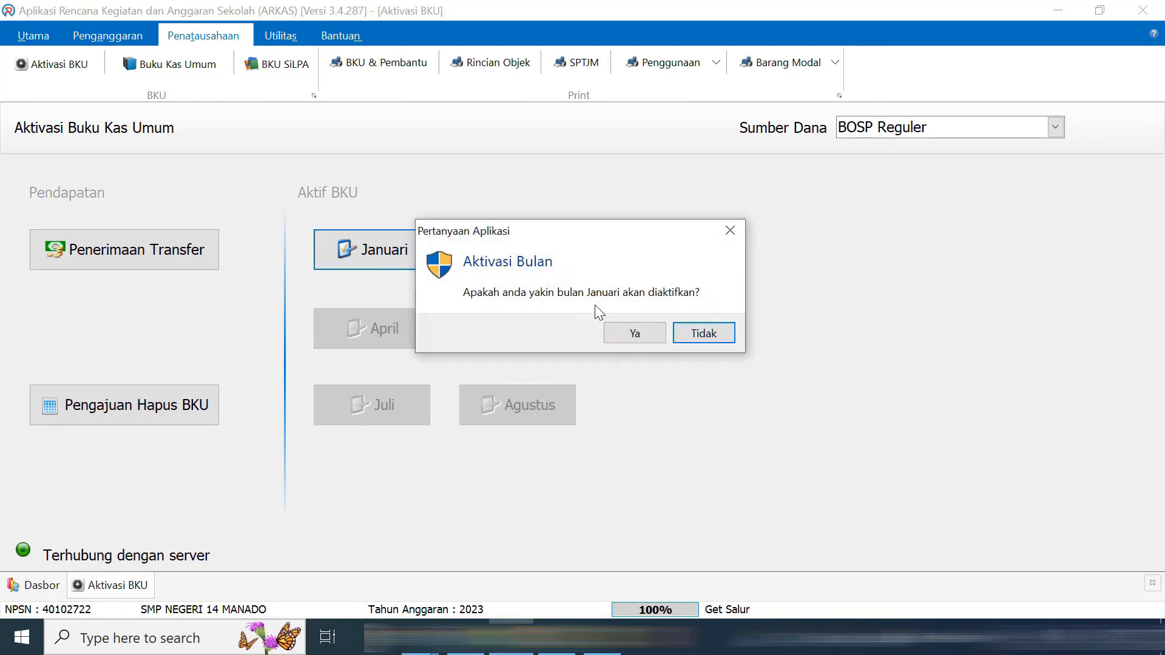
left_click(650, 334)
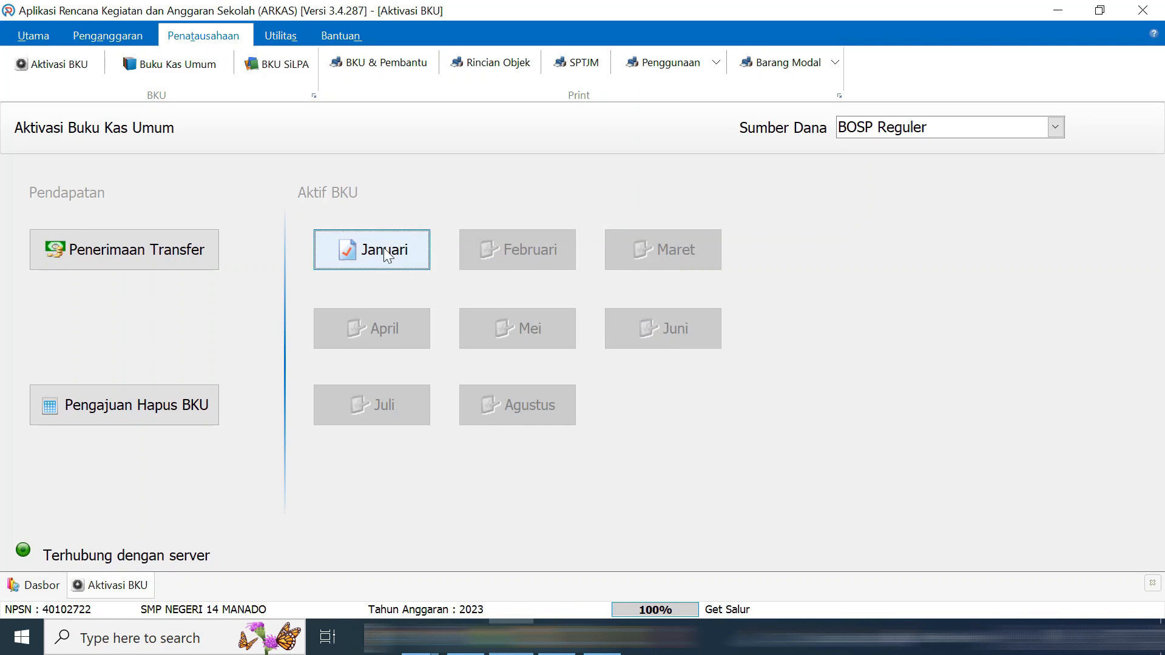
Close January's cash book with Rp 0 bank interest
left_click(466, 638)
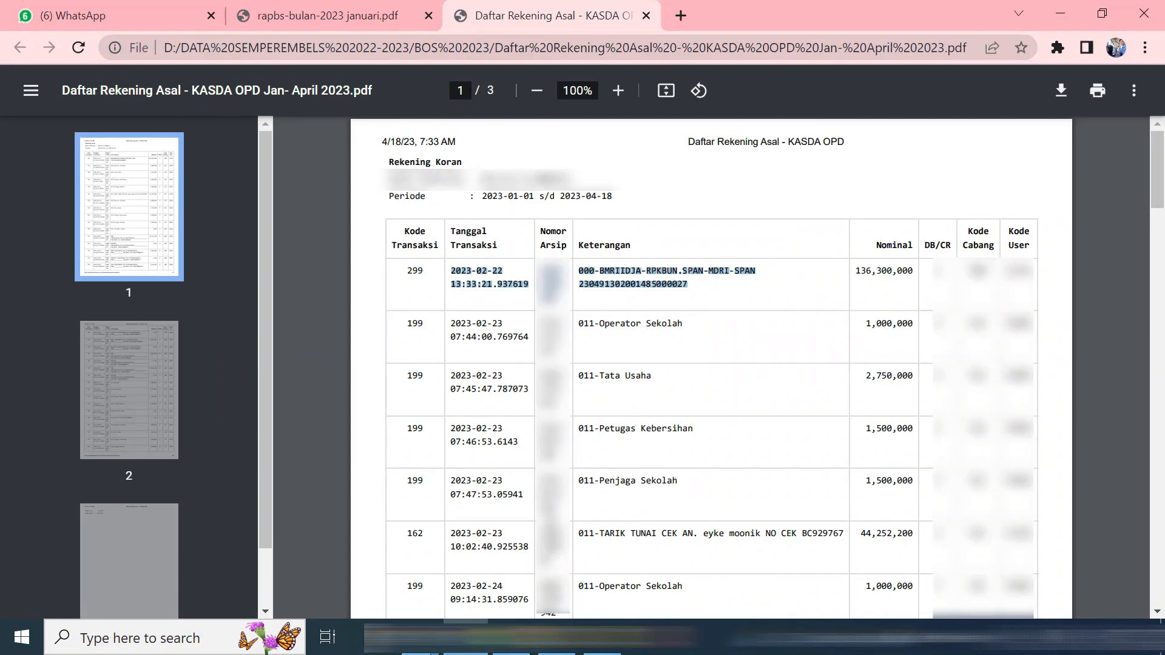
left_click(473, 637)
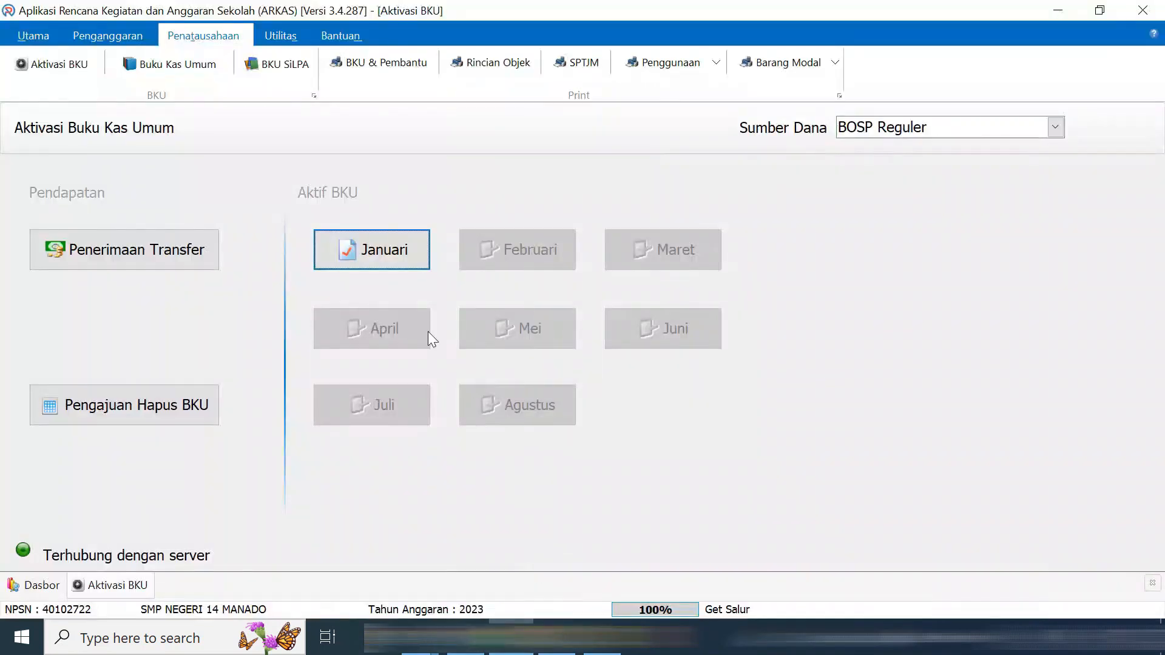
left_click(412, 255)
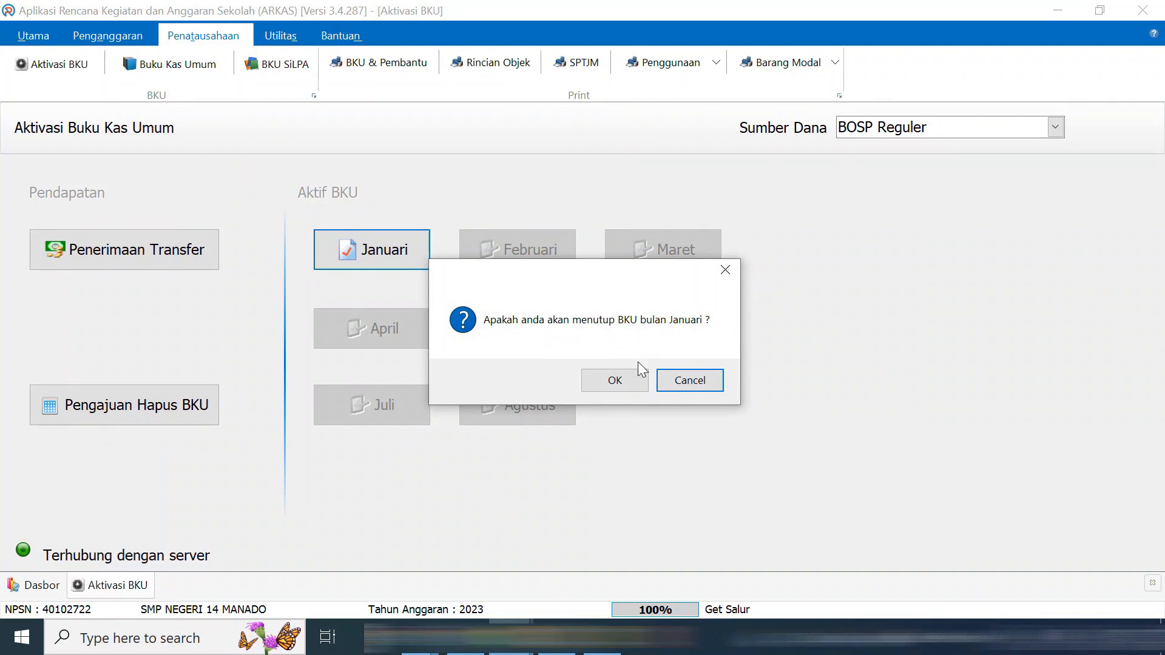
left_click(632, 383)
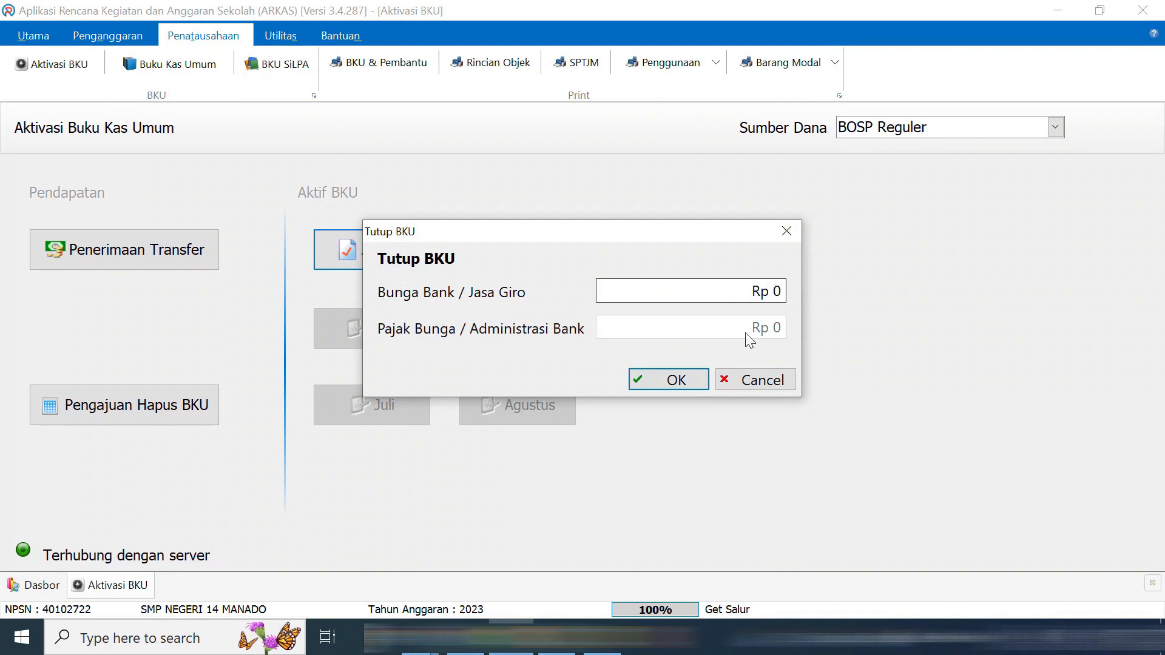
left_click(689, 379)
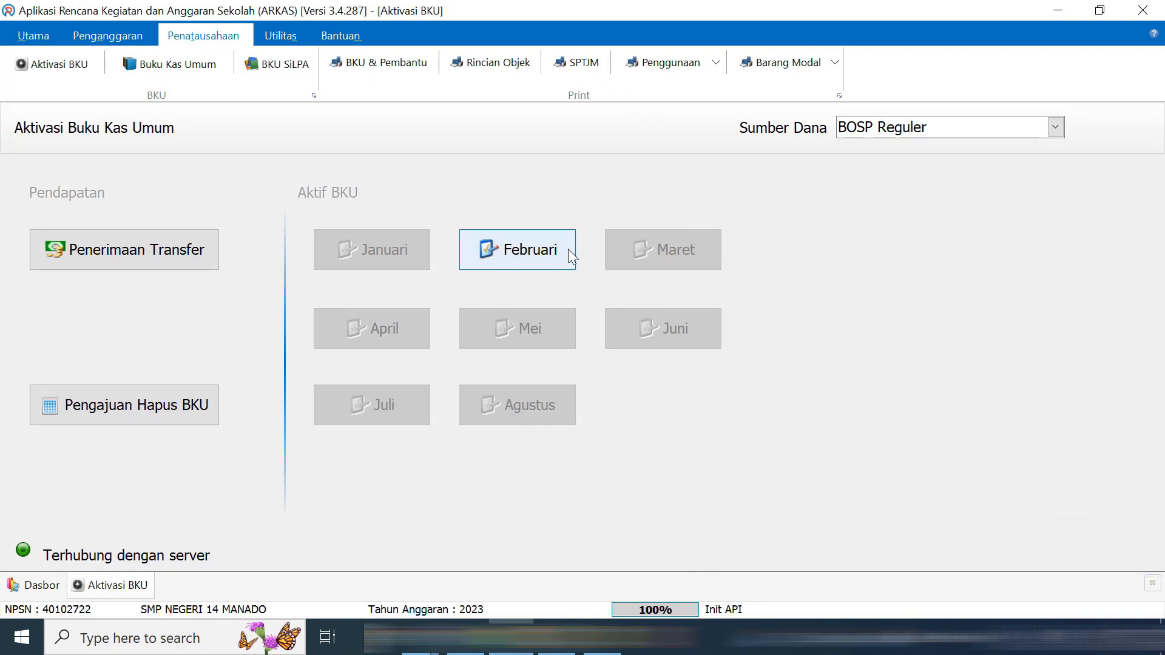
Activate the February cash book and return to the KASDA OPD bank statement
left_click(549, 259)
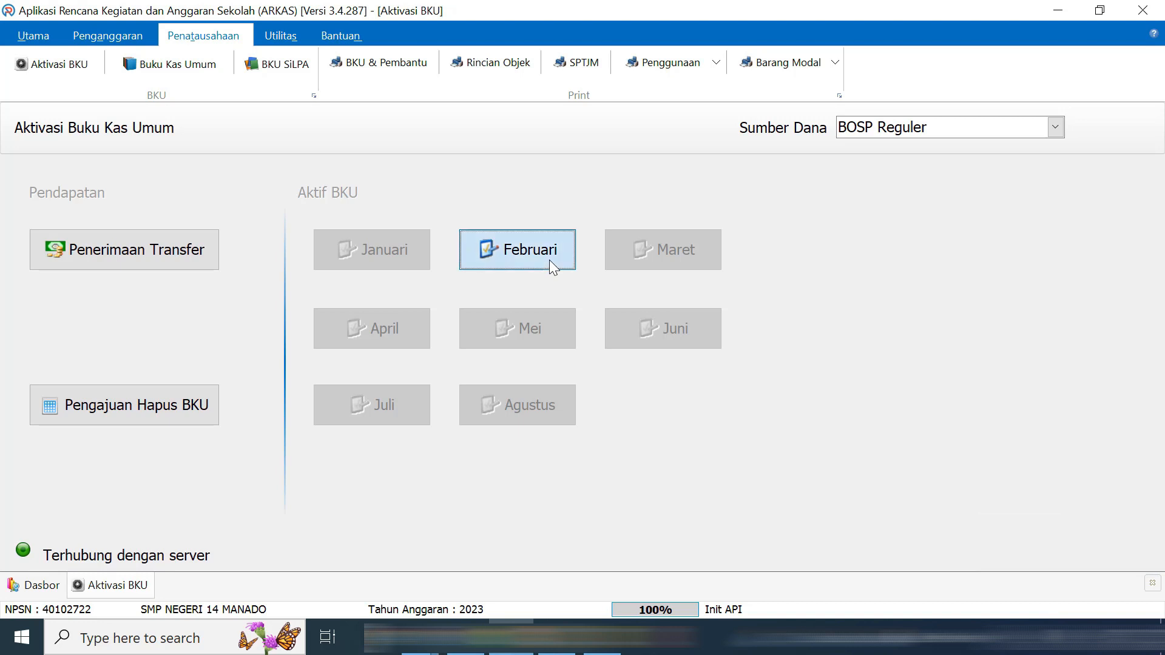
left_click(650, 337)
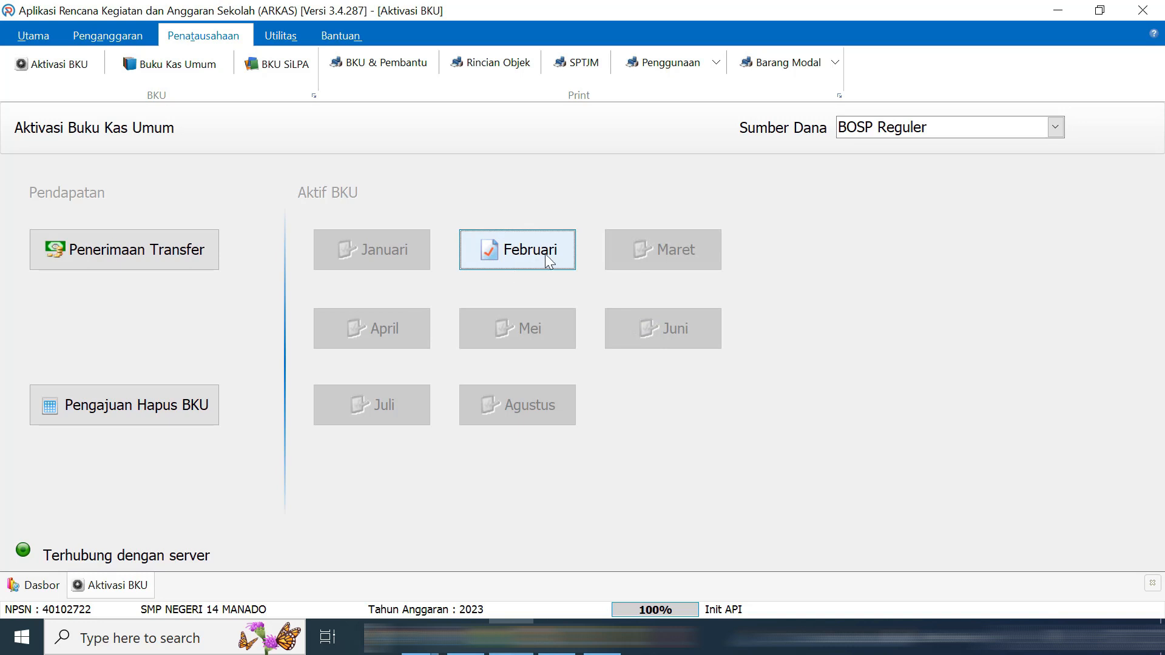
left_click(466, 637)
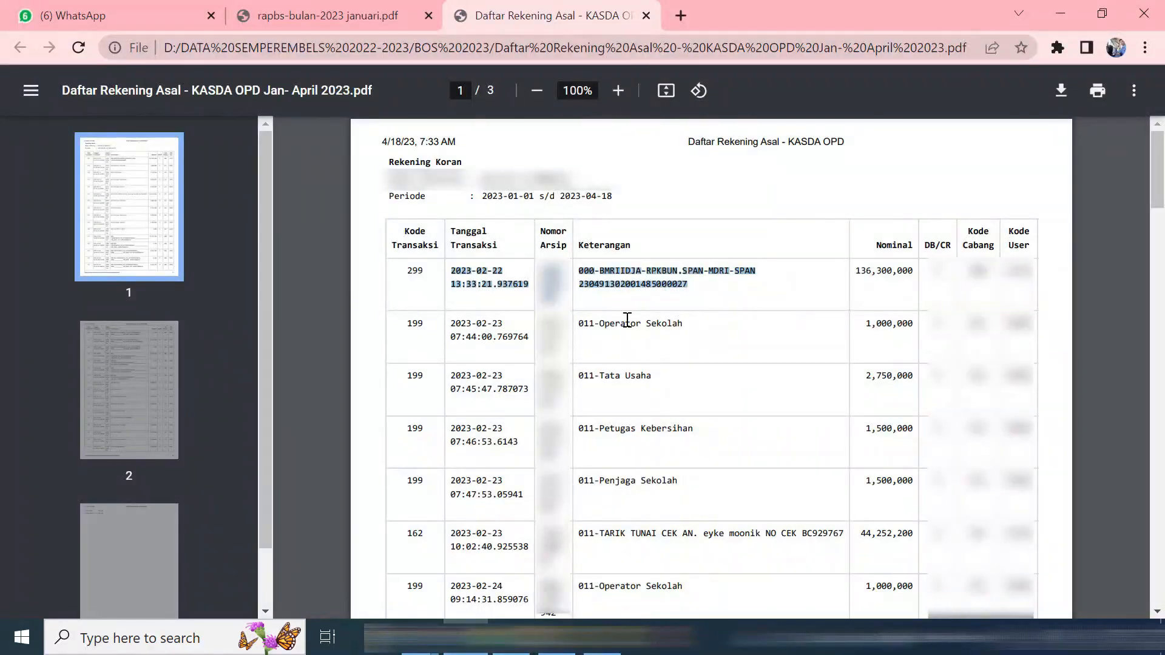
left_click(595, 284)
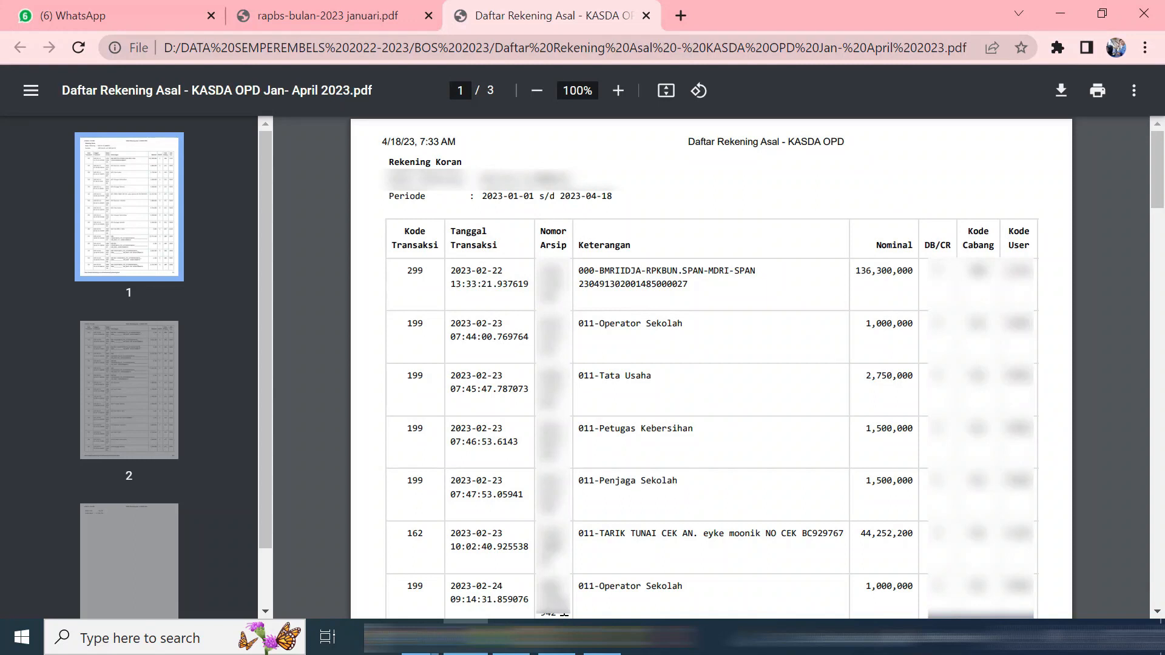
left_click(512, 637)
left_click(165, 262)
key("alt+Tab")
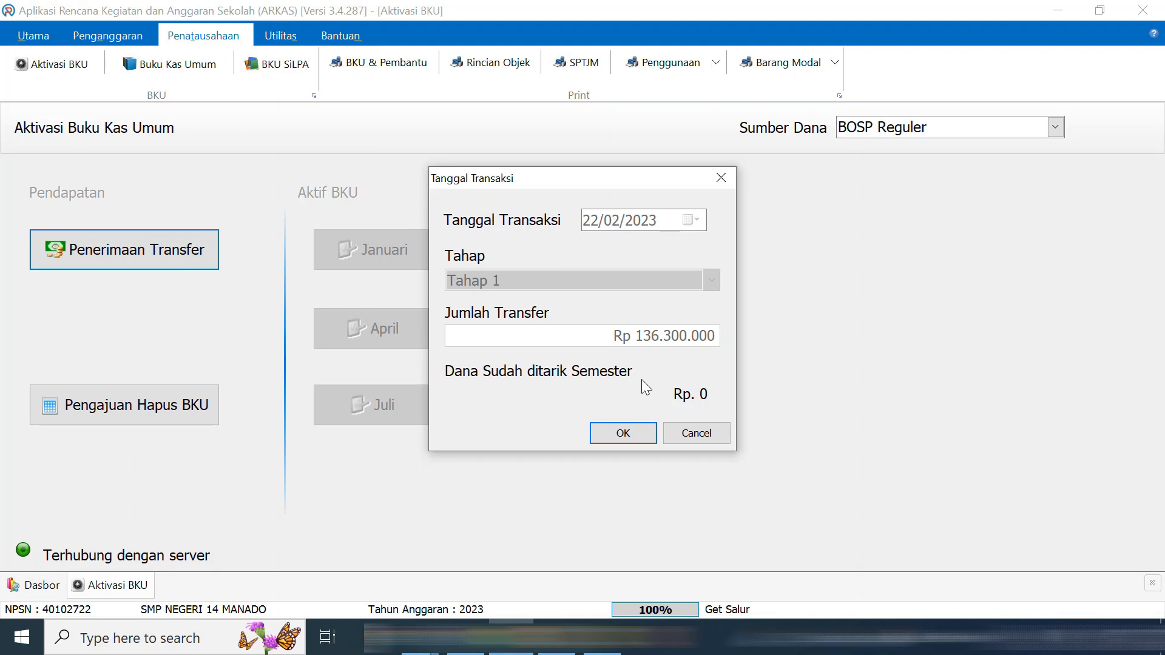
Save the Rp 136.300.000 Tahap 1 transfer dated 22/02/2023 and go to Buku Kas Umum
left_click(636, 434)
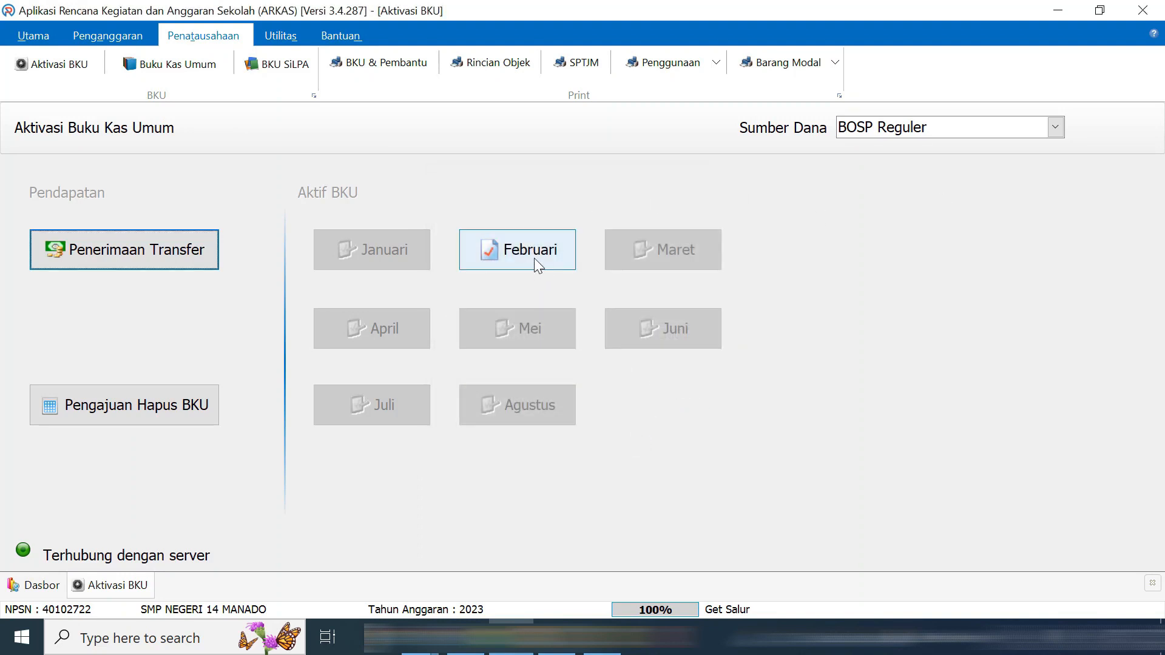
left_click(188, 63)
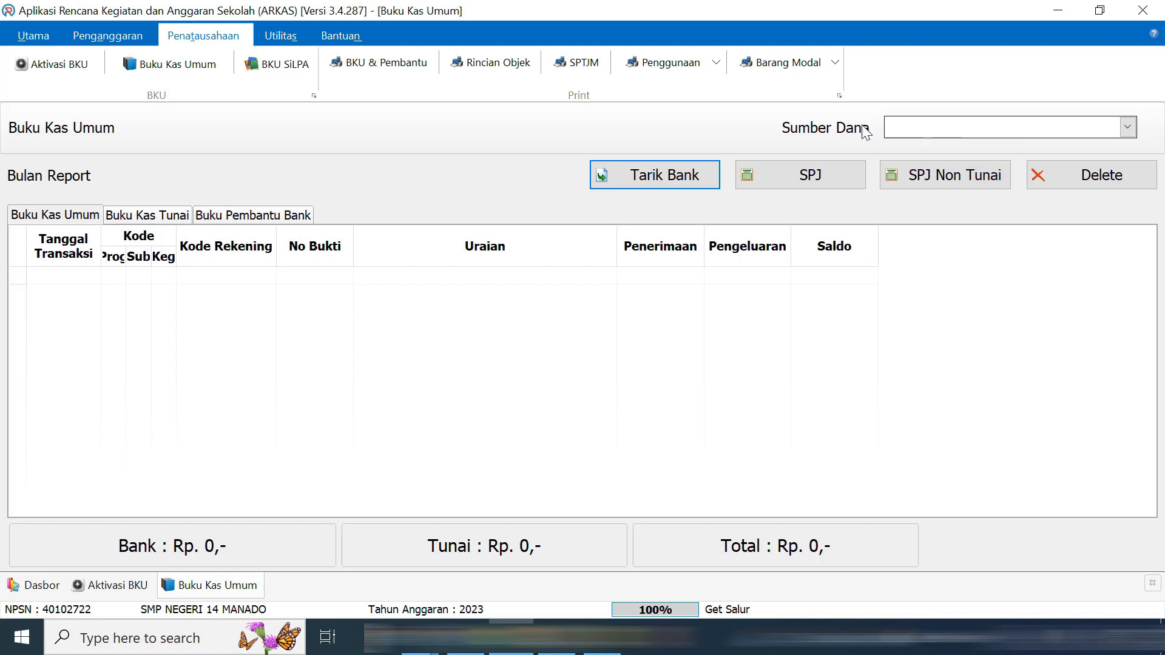
Show February's BOSP Reguler entry BBU01 (Rp 136.300.000) and open the Daftar Rekening Asal statement
left_click(1127, 127)
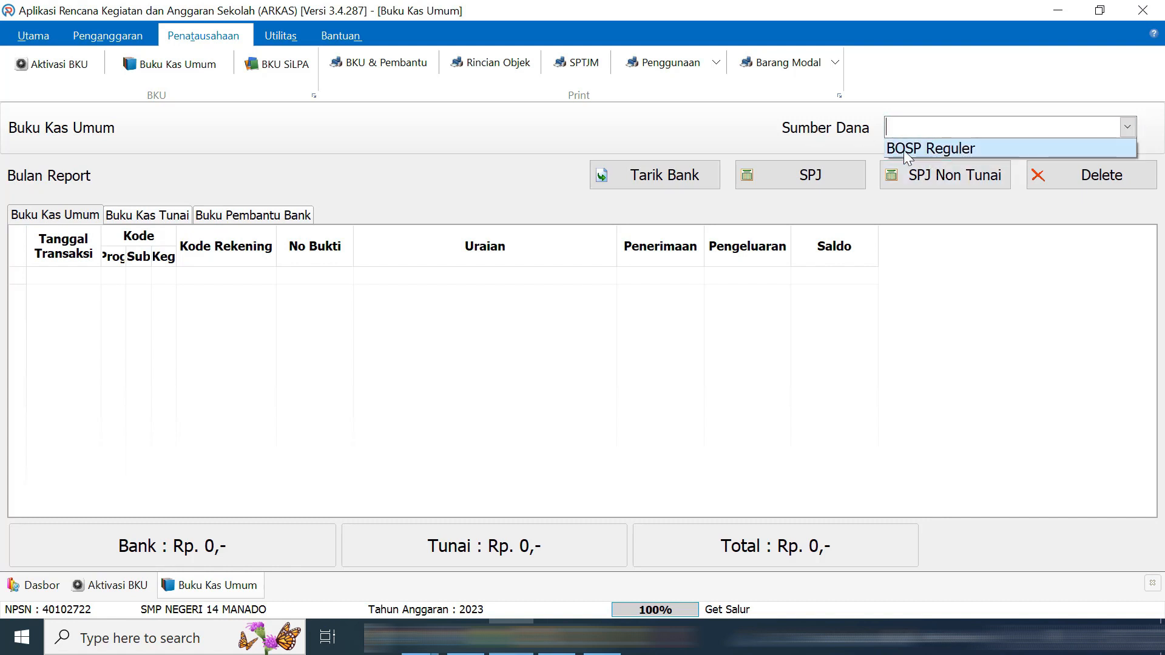
left_click(984, 146)
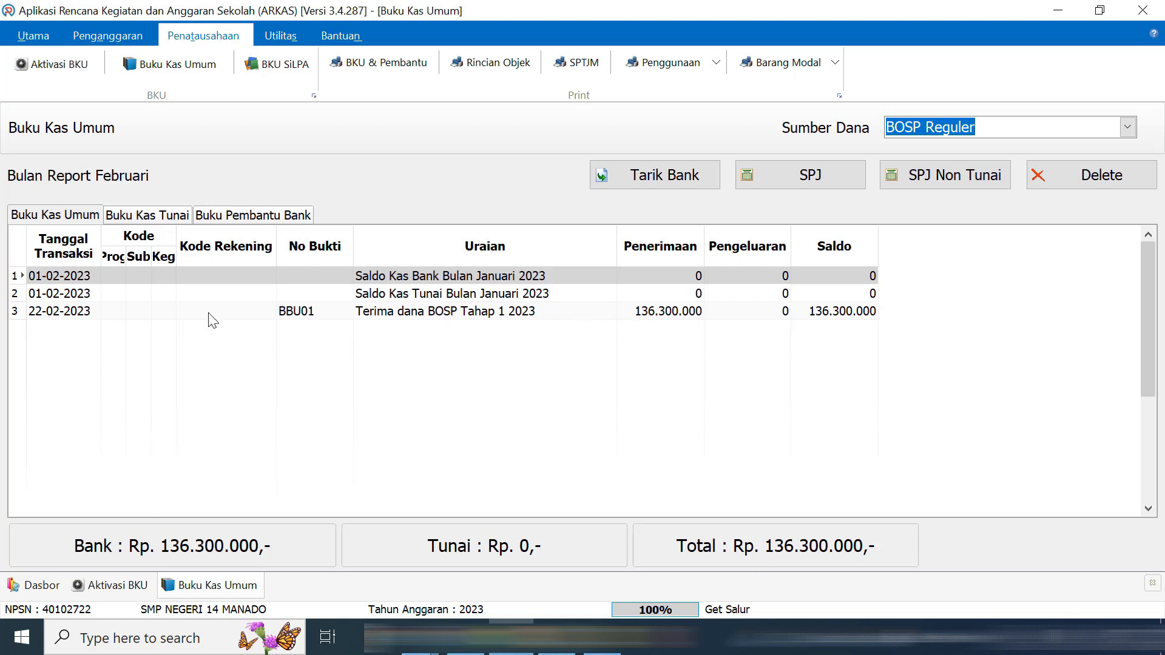
left_click(76, 311)
left_click(484, 611)
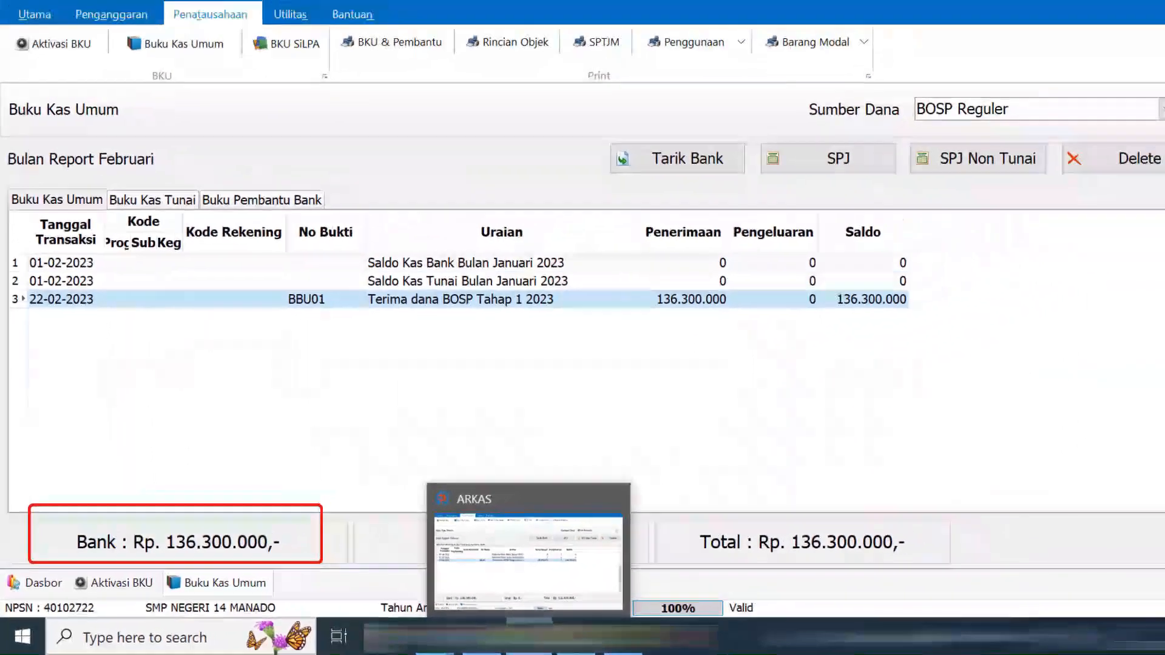
left_click(612, 635)
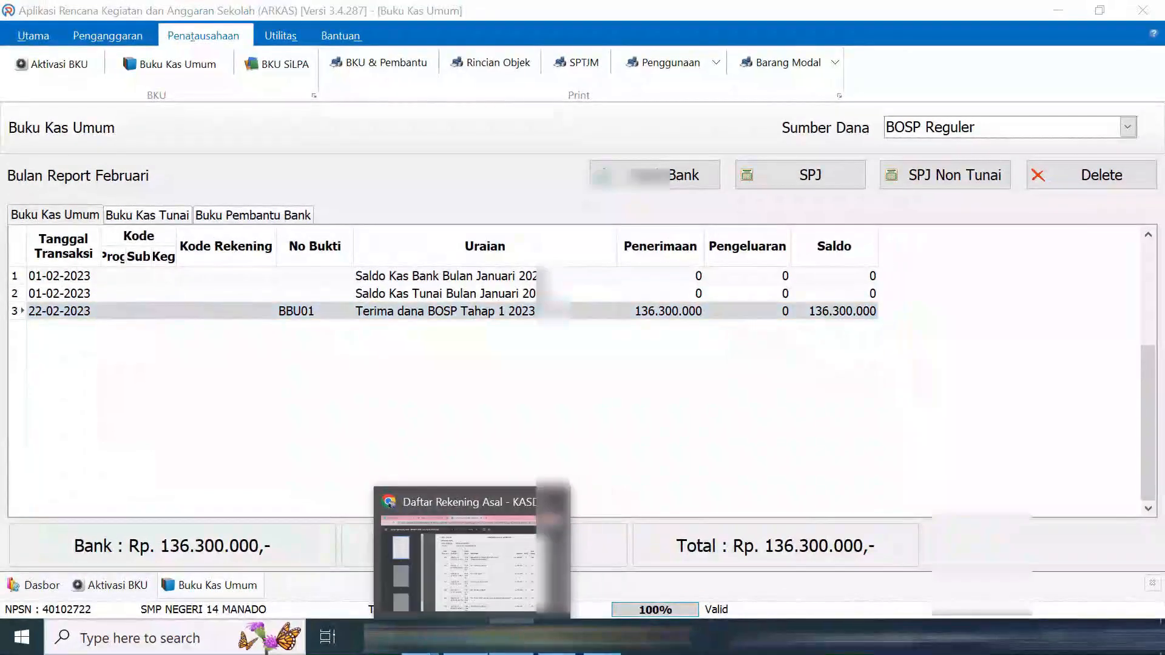
left_click(458, 558)
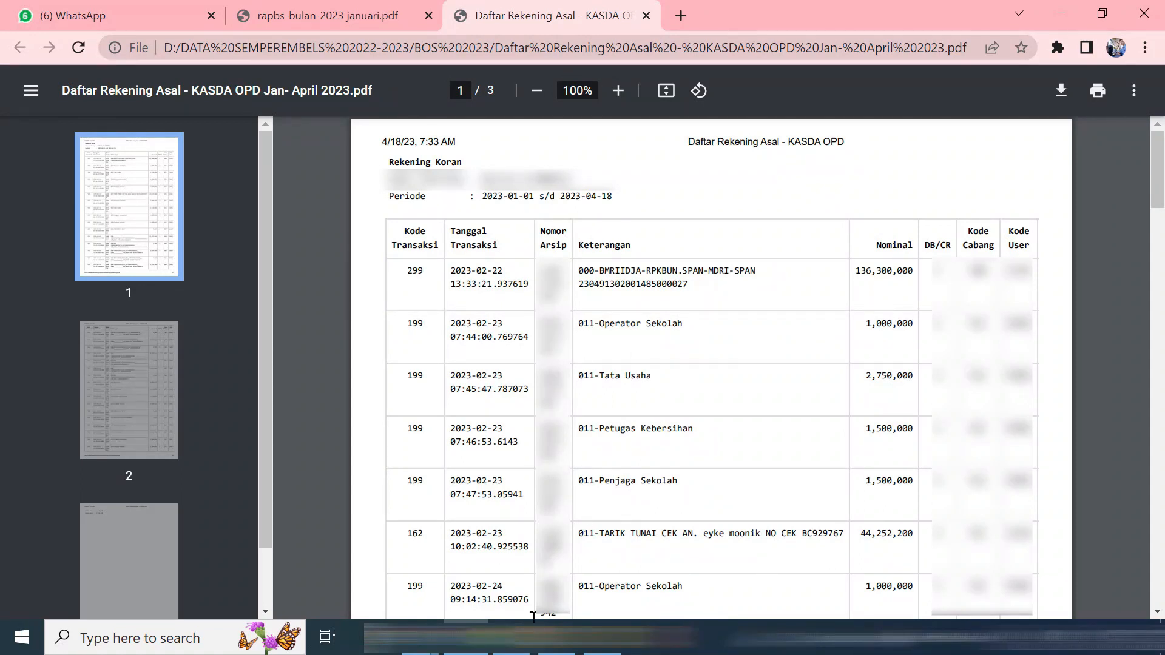
Start an SPJ Non Tunai entry in February, prefilled as BNU01 dated 25/02/2023
left_click(512, 637)
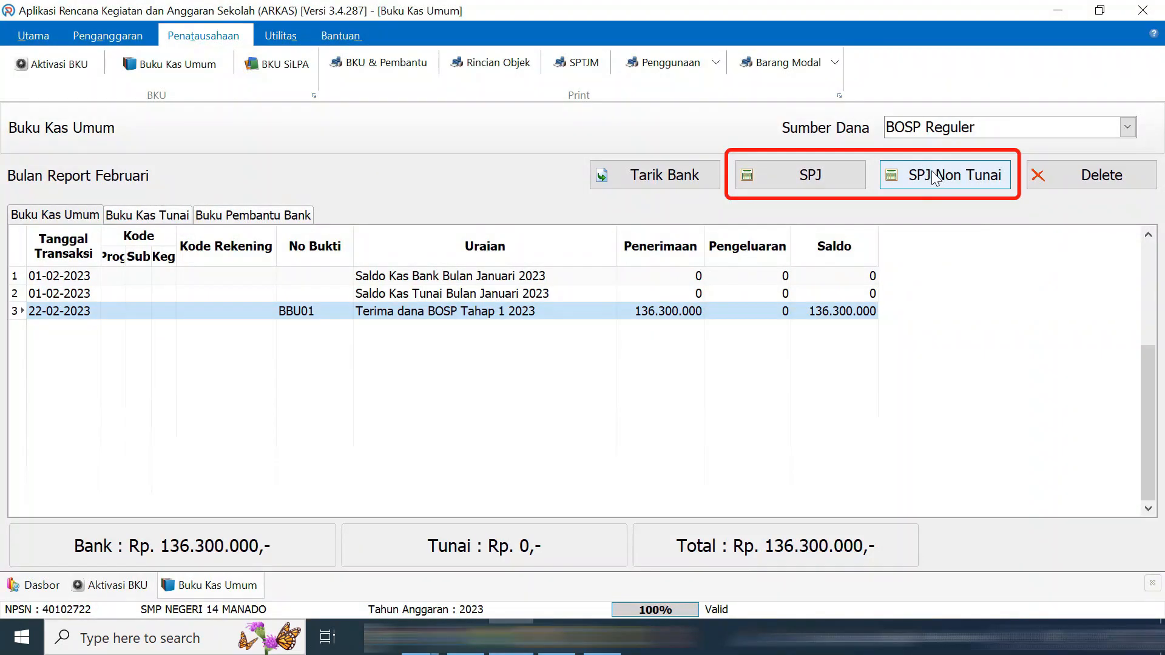
left_click(970, 177)
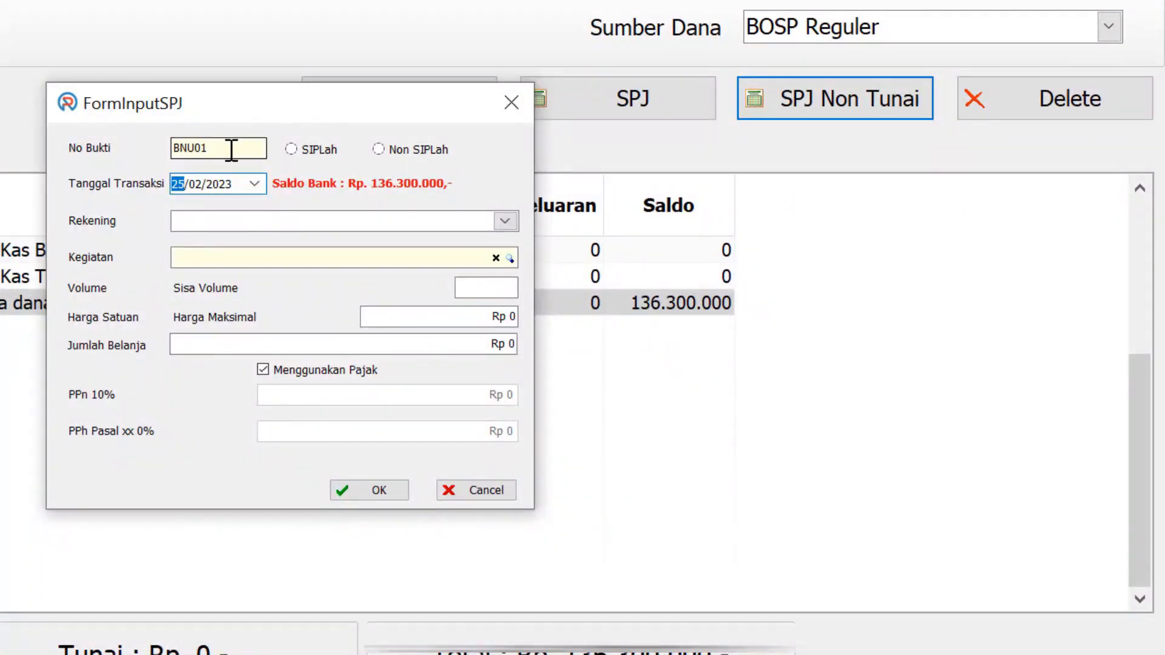
left_click(255, 184)
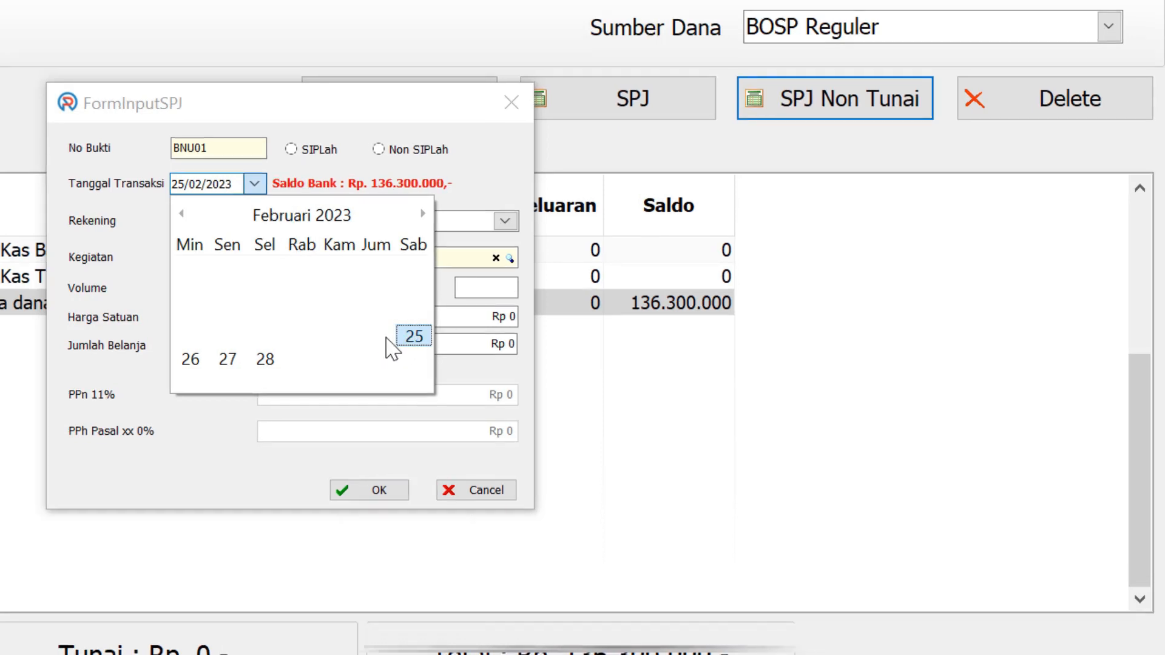
left_click(493, 494)
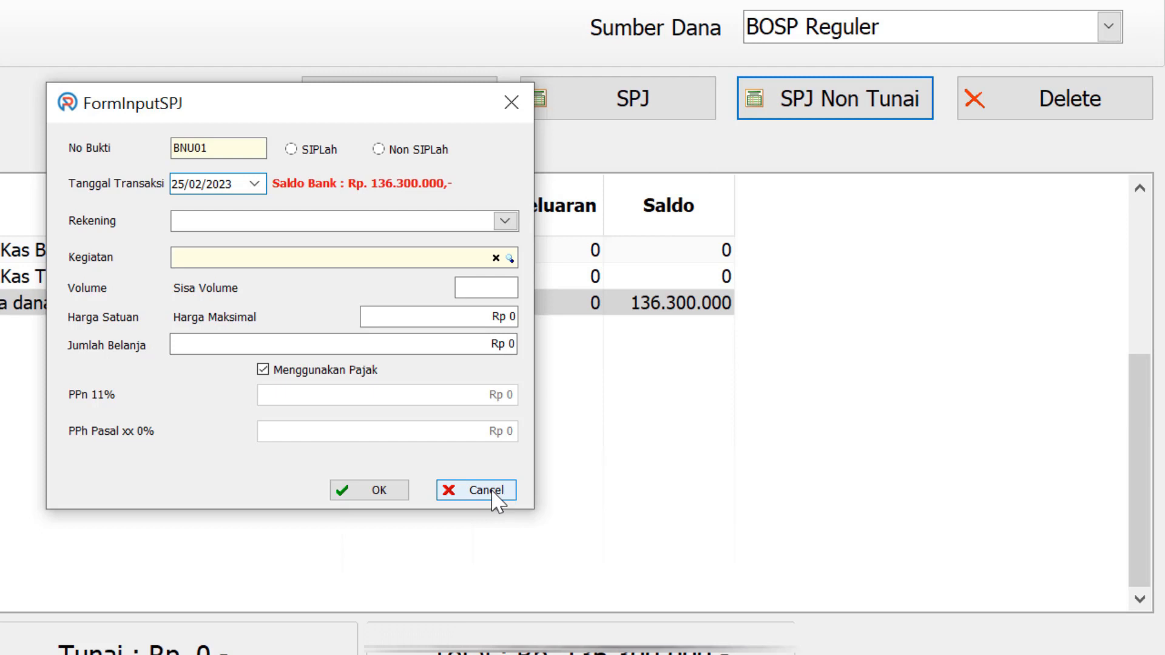
left_click(505, 221)
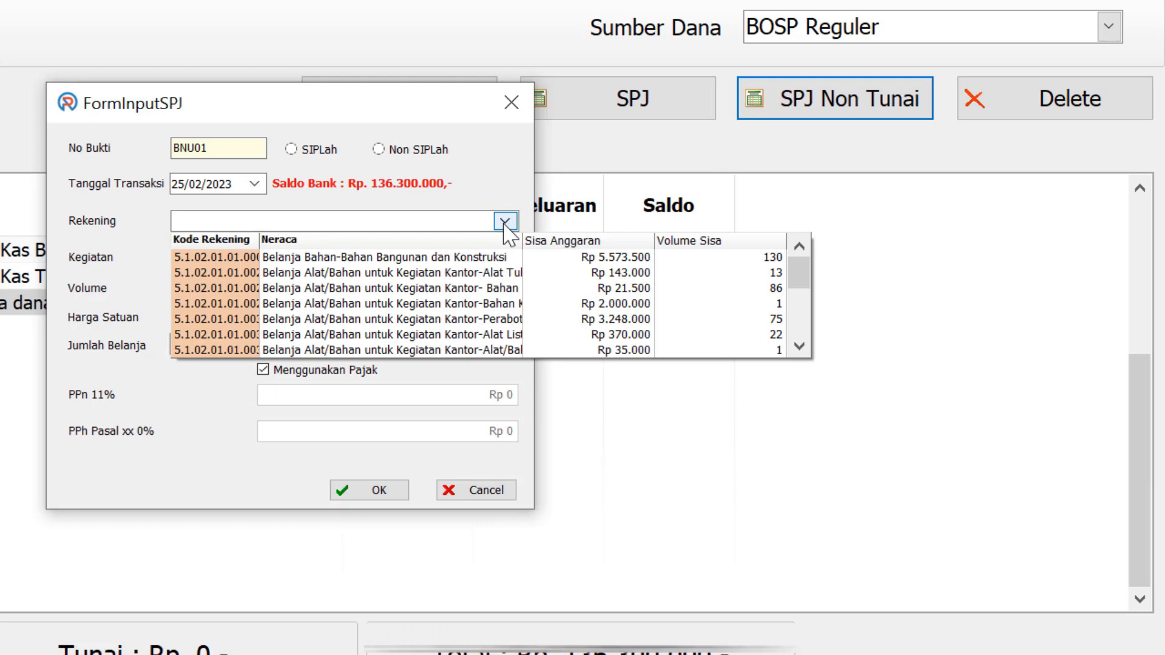
left_click(505, 221)
left_click(186, 187)
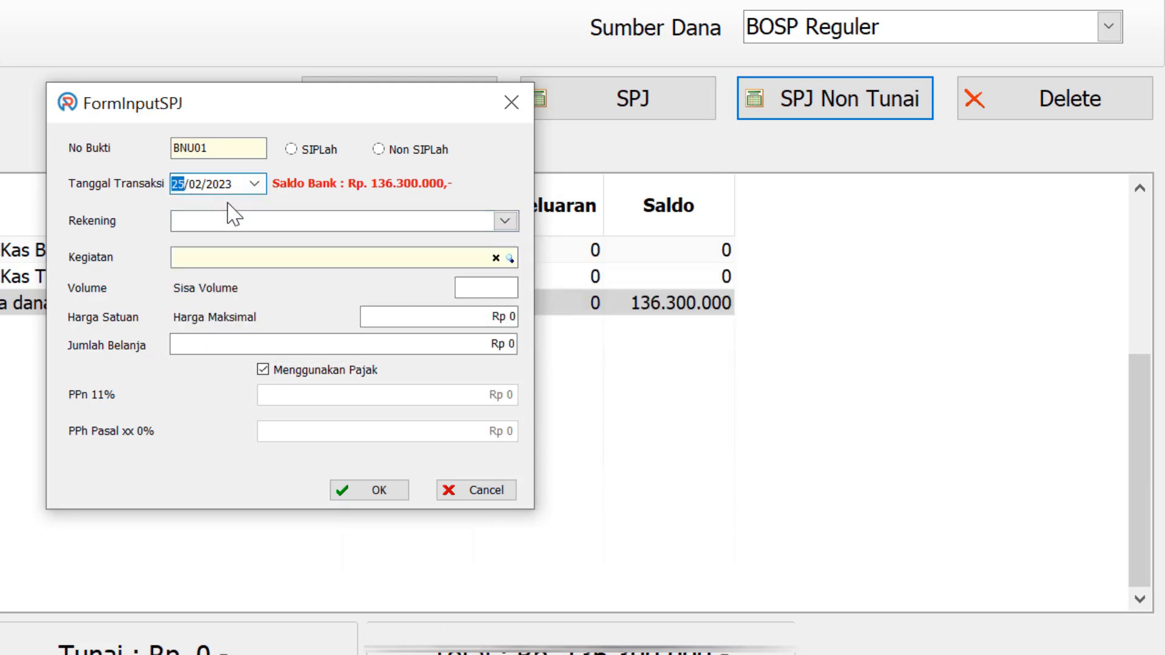
left_click(254, 185)
left_click(255, 185)
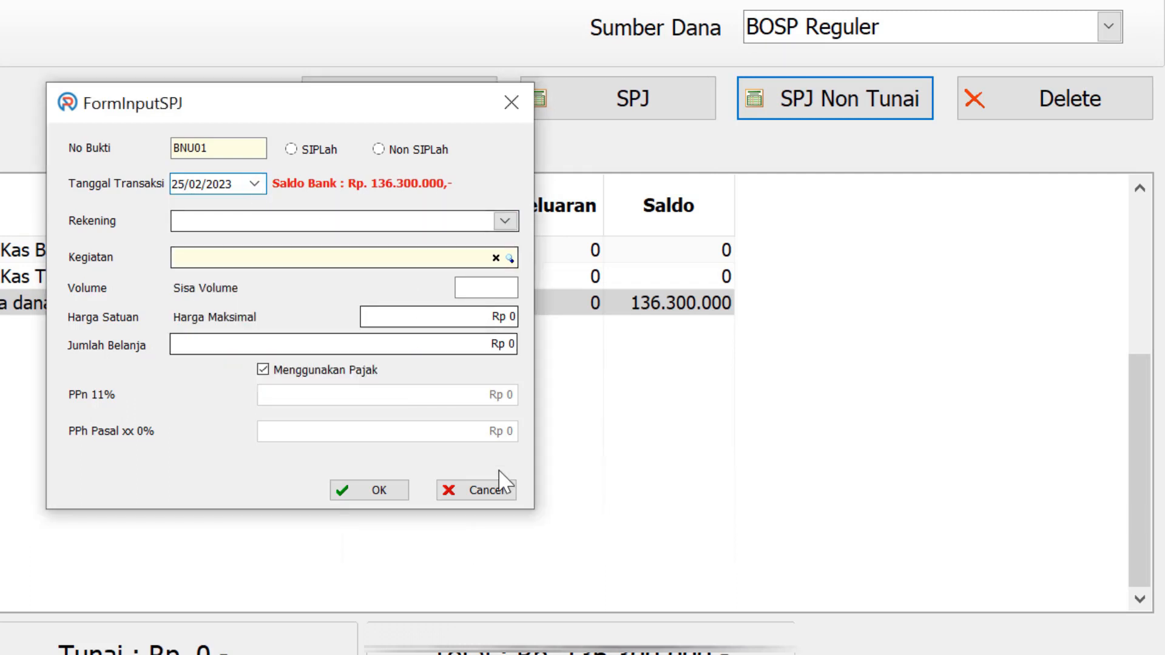
left_click(508, 491)
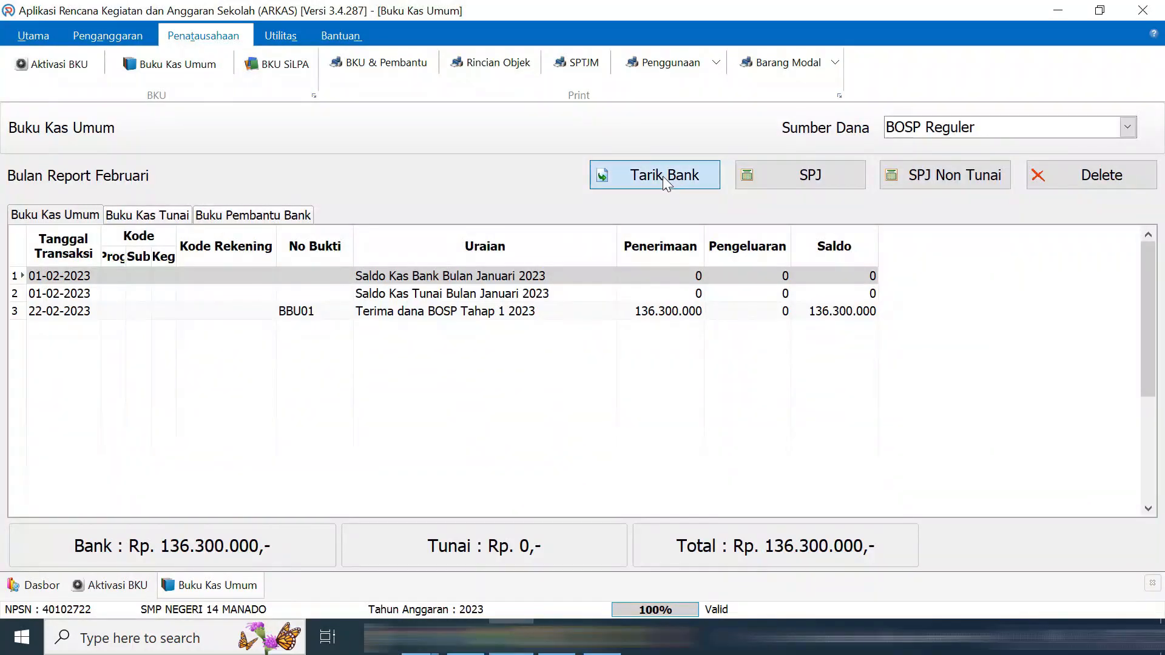
Record a Rp 44.252.200 bank-to-cash withdrawal dated 23/02/2023, confirming past the warning
left_click(662, 176)
left_click(615, 306)
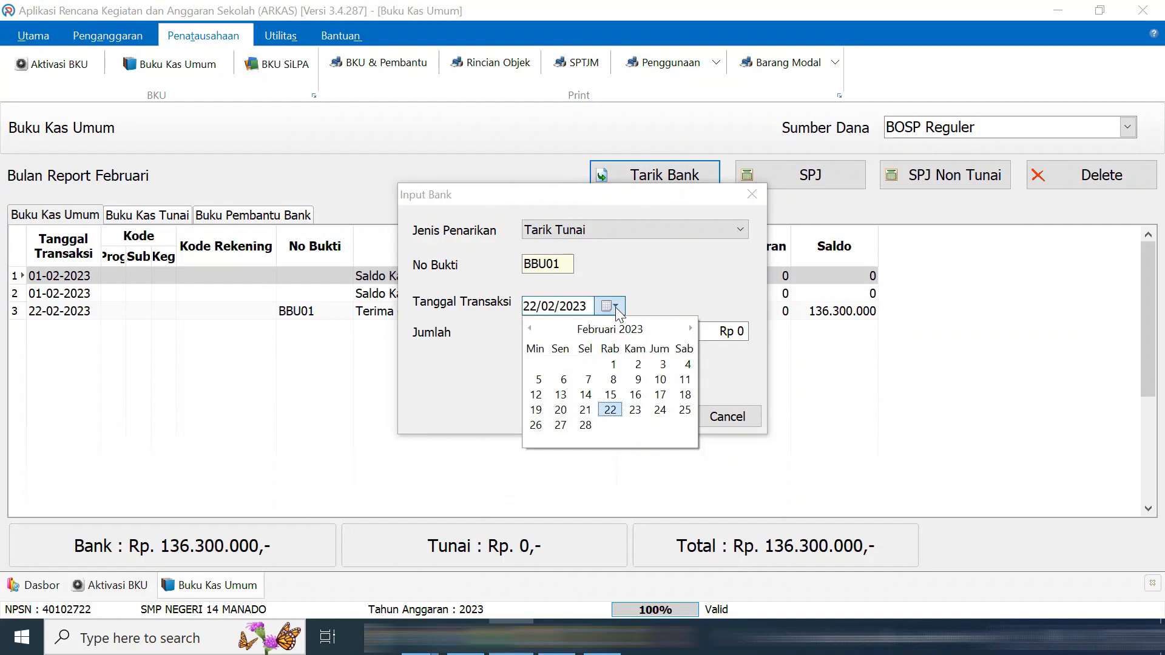
left_click(636, 411)
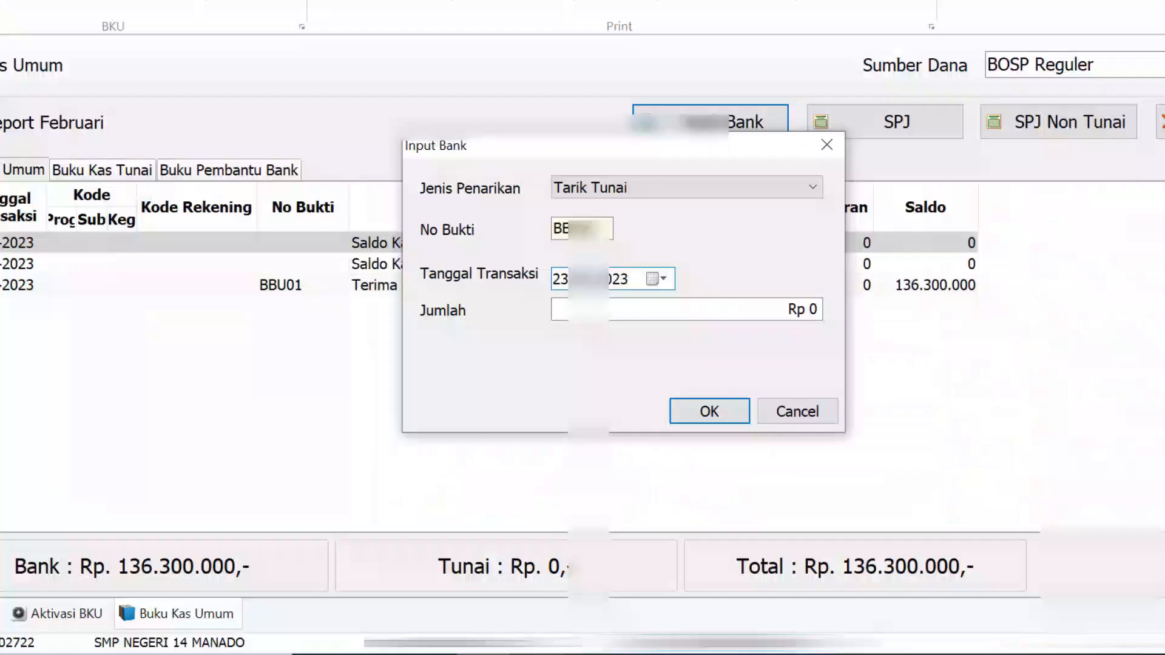
left_click(783, 308)
type("4")
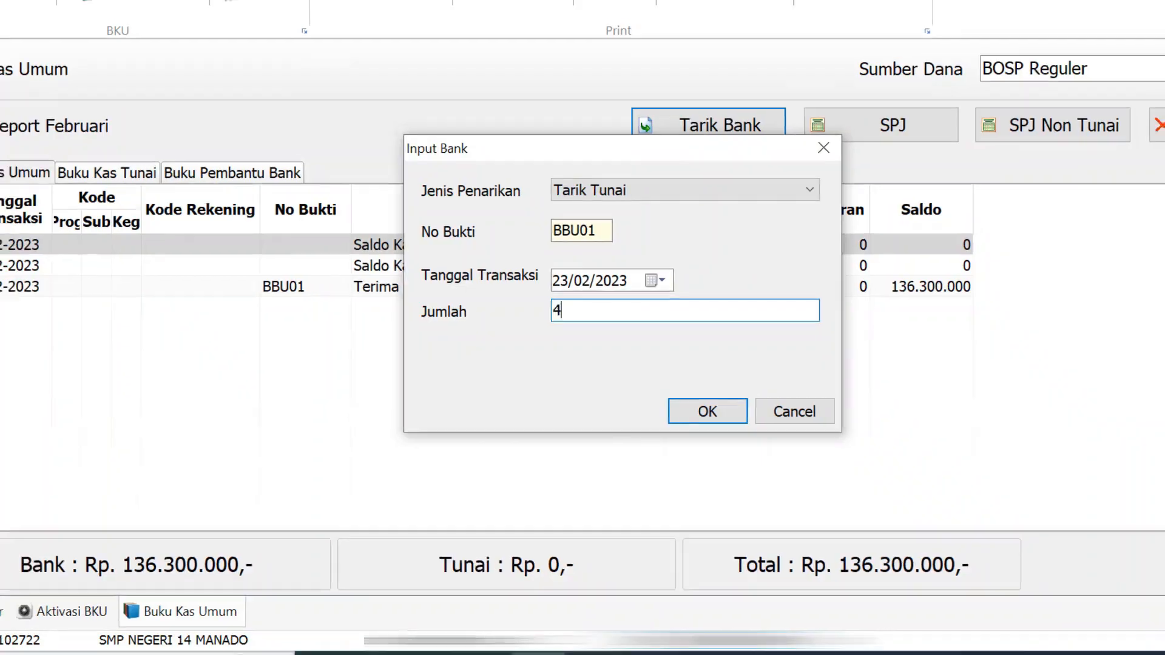
type("4252")
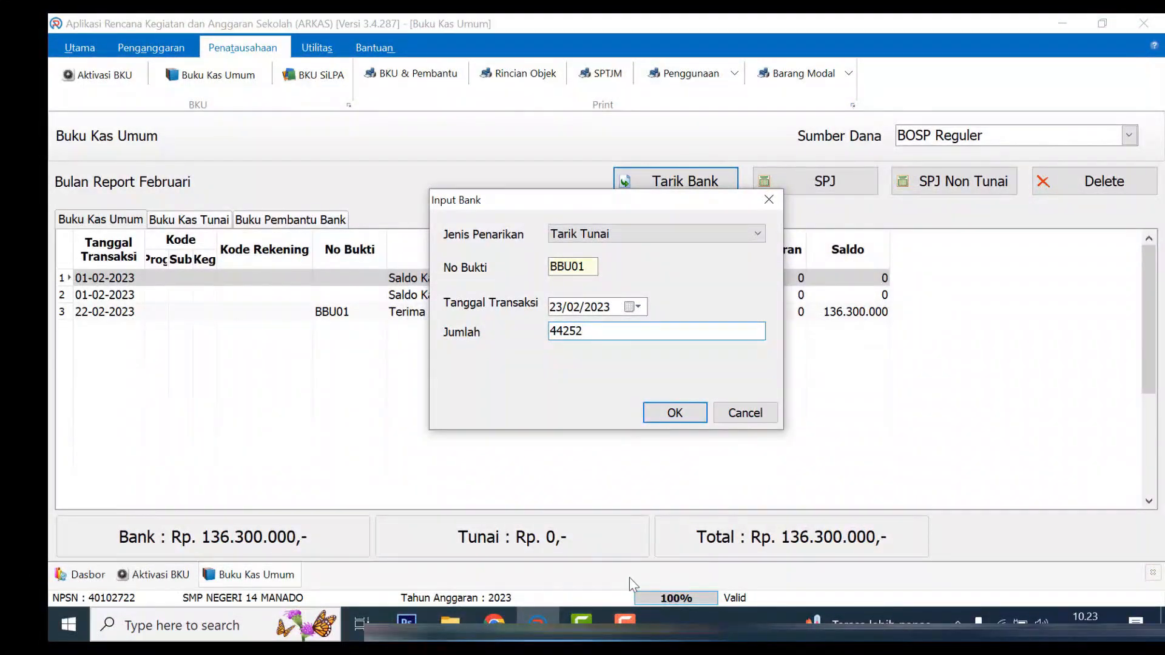
left_click(495, 622)
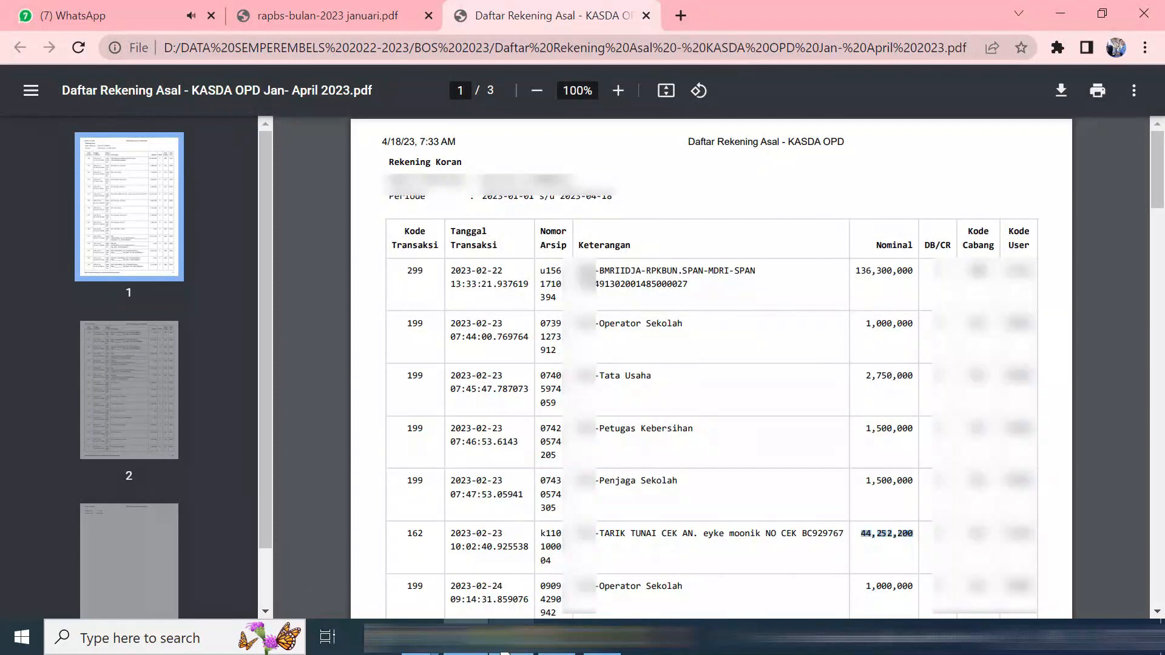
key("alt+Tab")
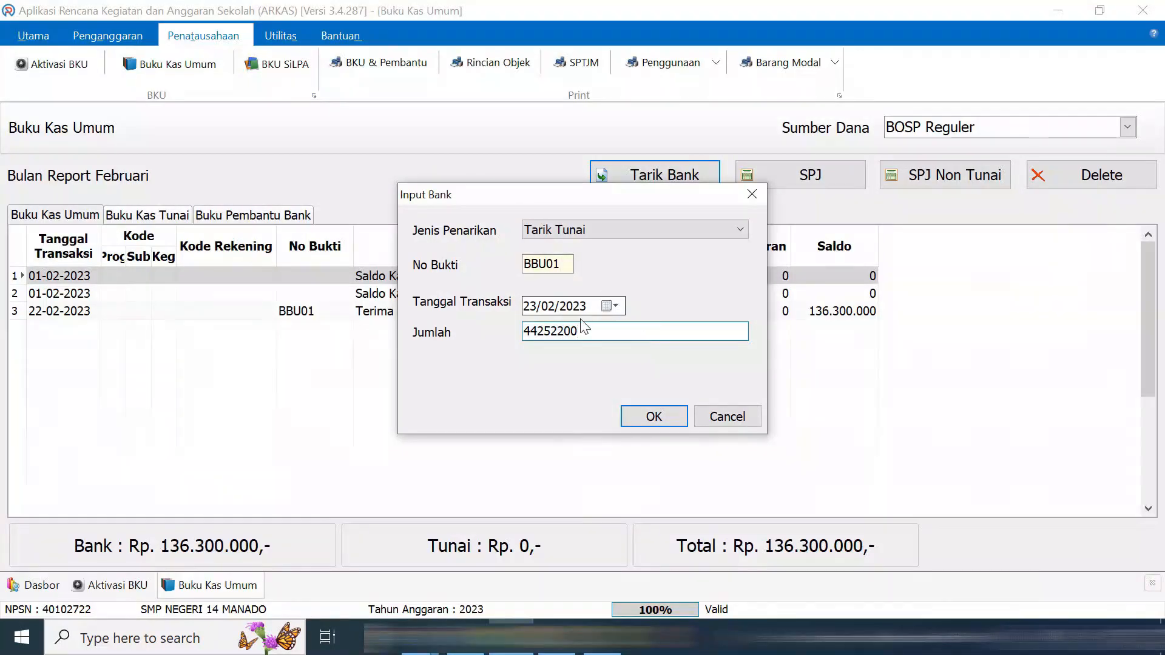
left_click(650, 418)
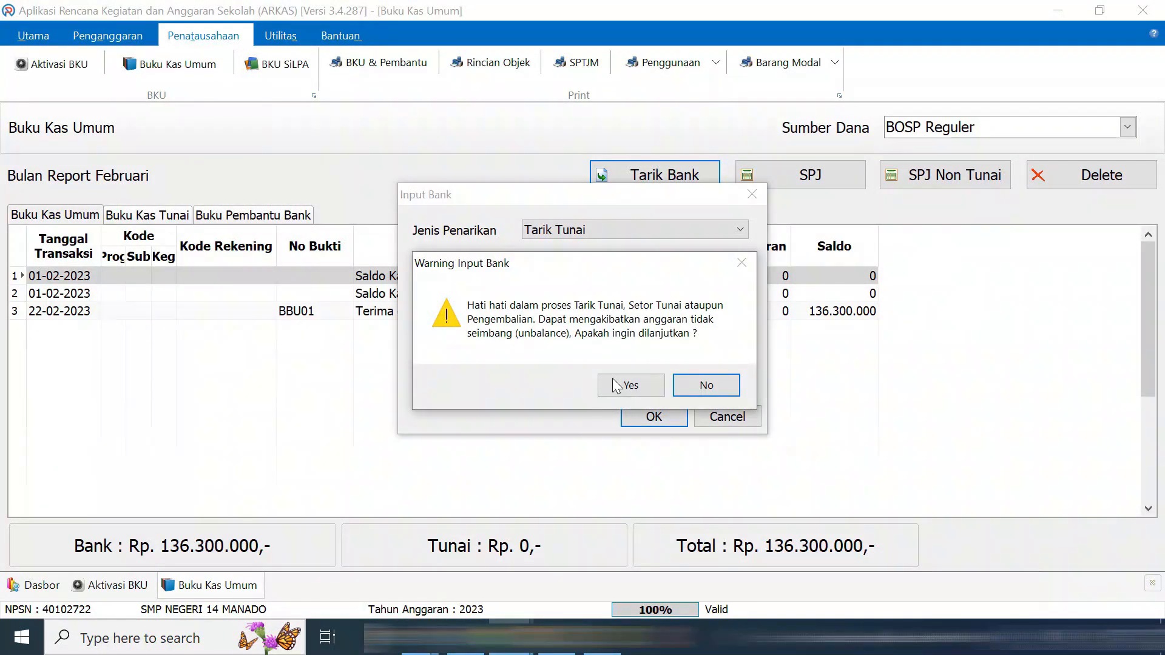
left_click(619, 387)
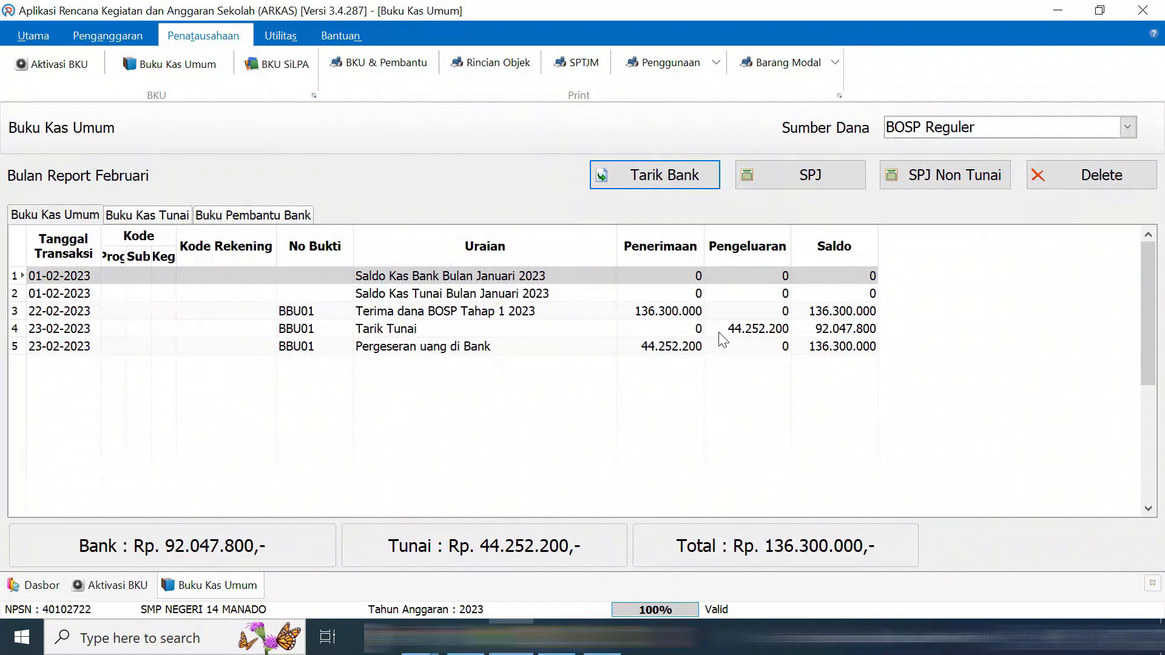
left_click(679, 347)
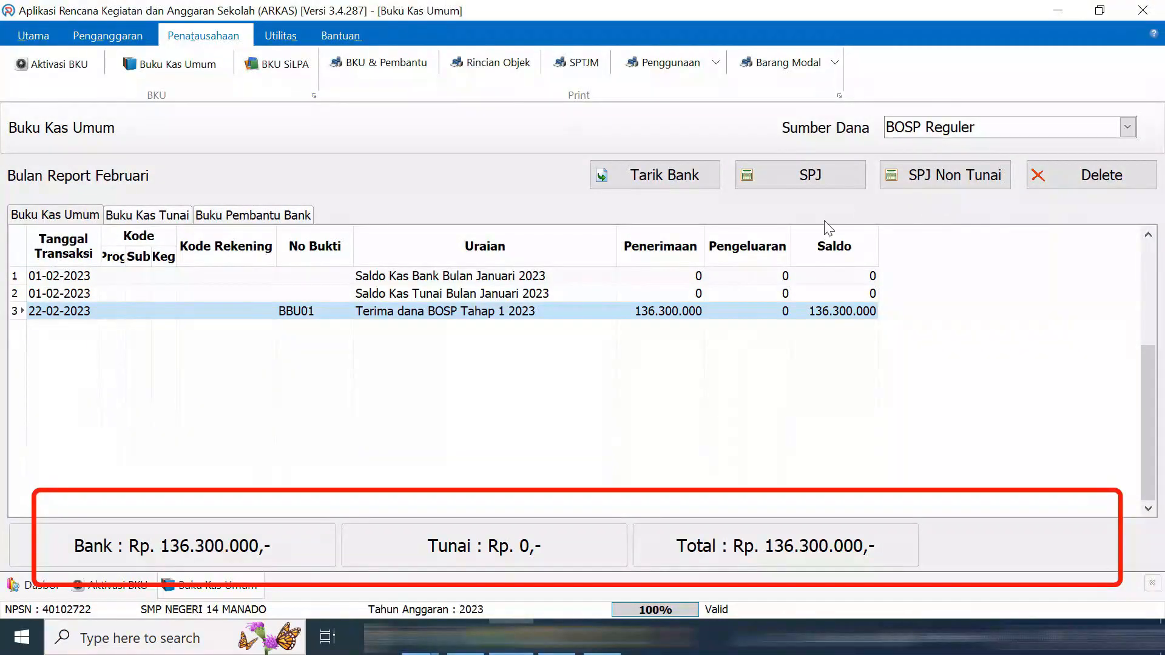
Start a non-cash SPJ entry dated 25/02/2023 and dismiss the missing purchase-method error
left_click(951, 183)
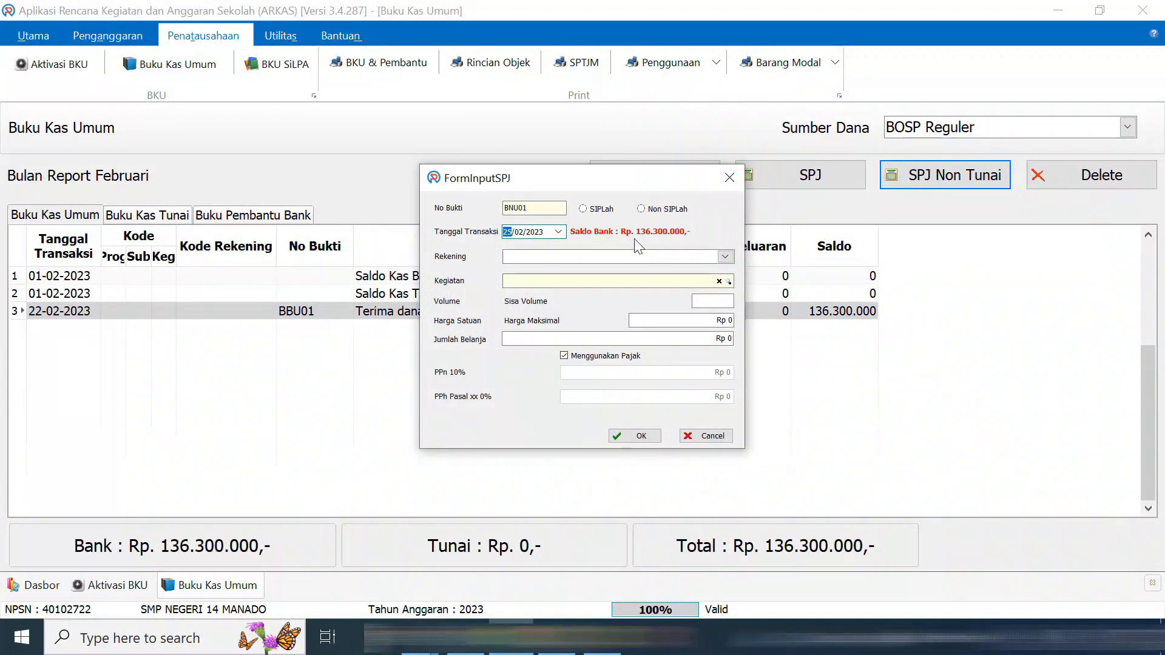
left_click(559, 232)
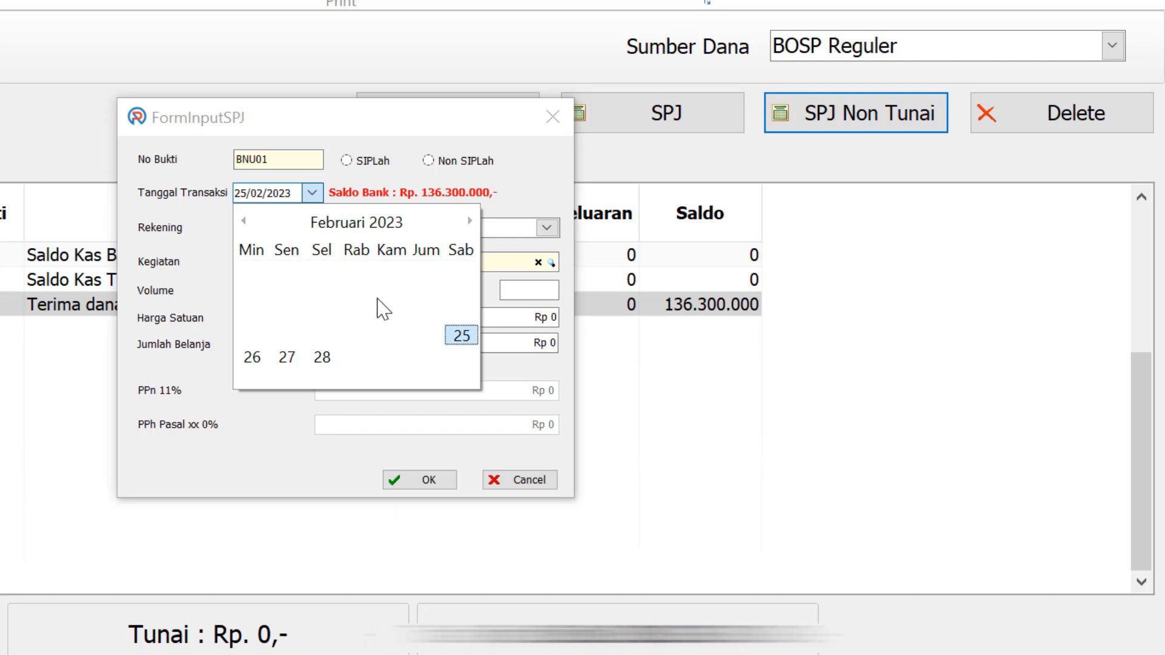
left_click(462, 337)
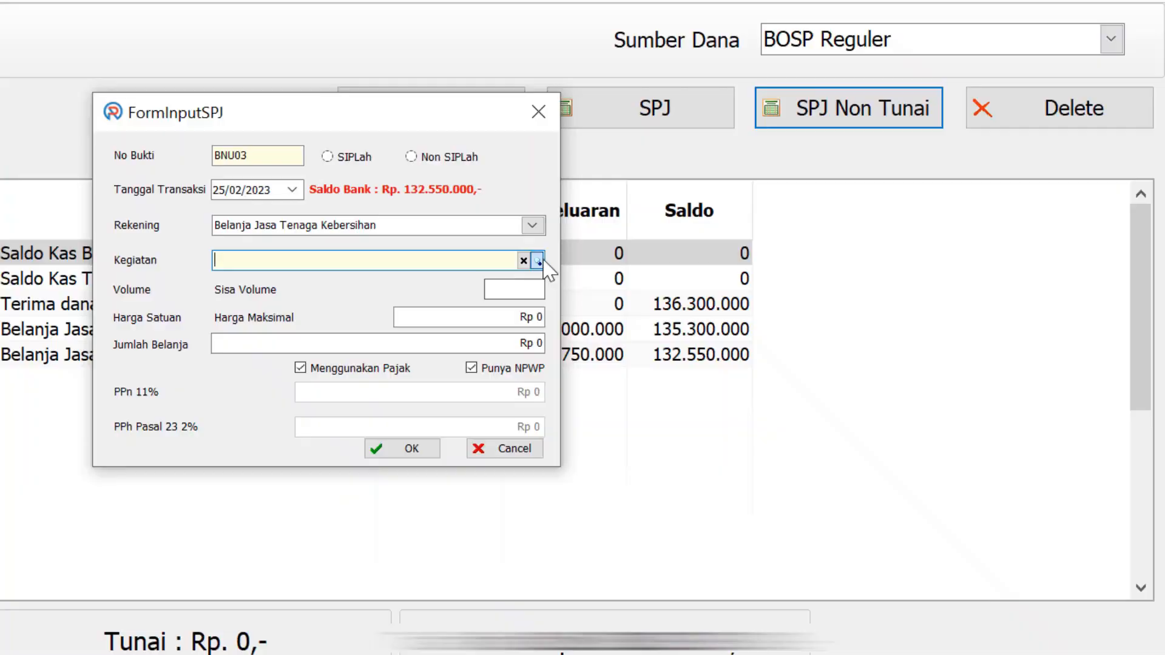
left_click(729, 281)
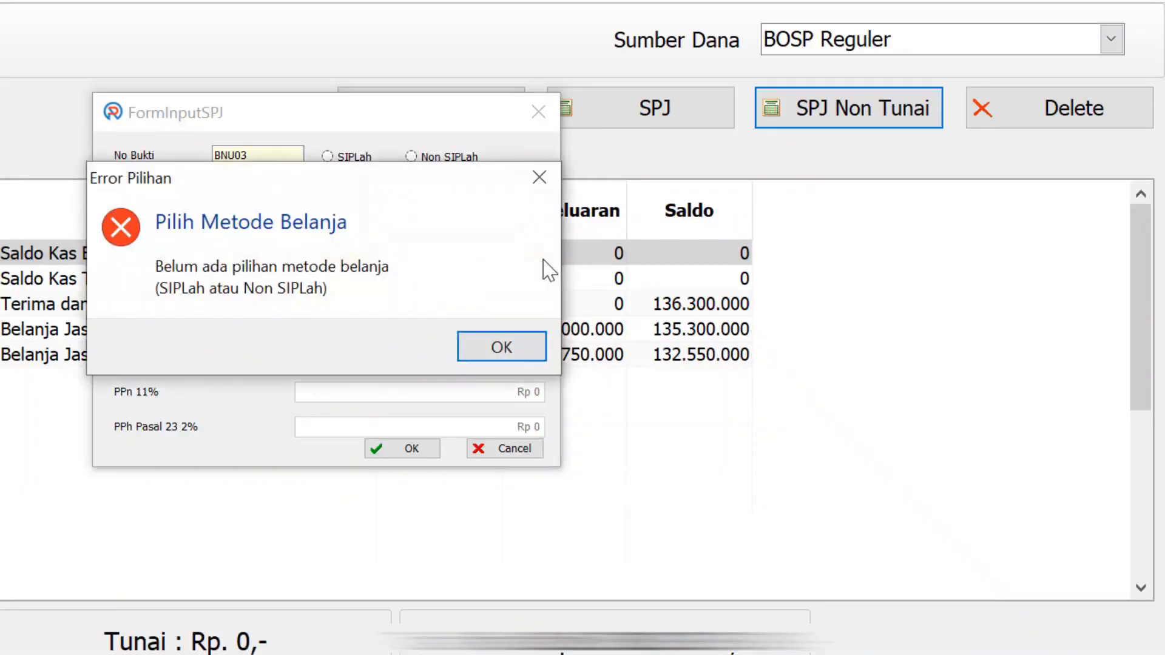
left_click(540, 177)
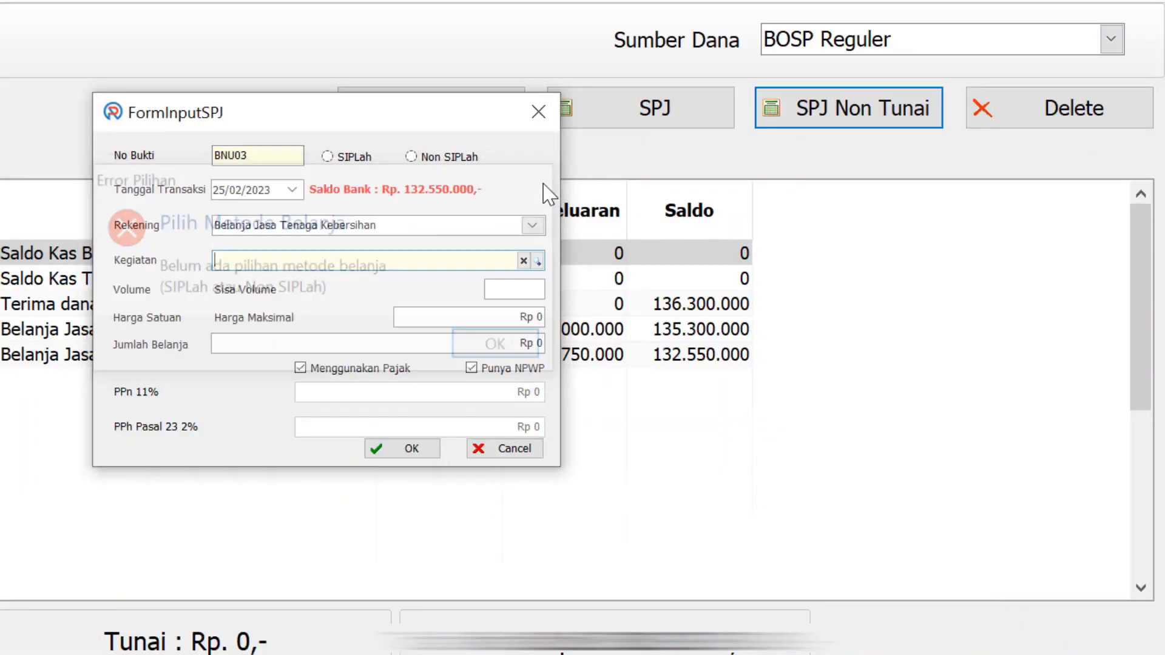
Book the 2.750.000 Non SIPLah Tata Usaha payment under Belanja Jasa Tenaga Administrasi, volume 1
left_click(416, 159)
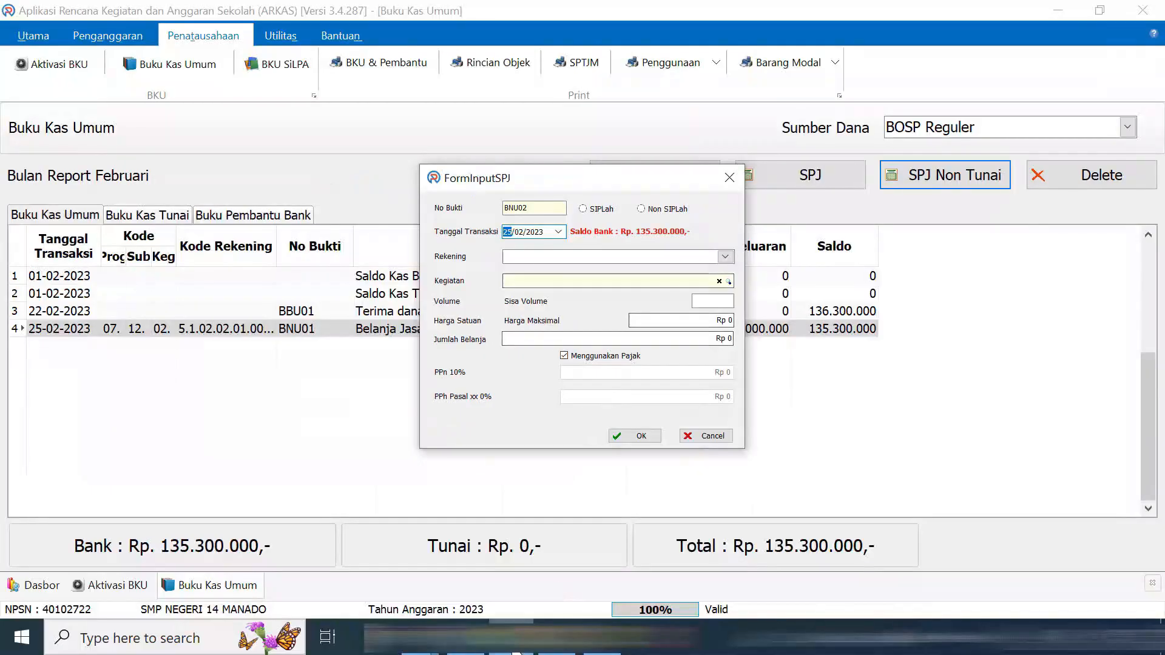
left_click(516, 652)
left_click_drag(581, 377, 918, 376)
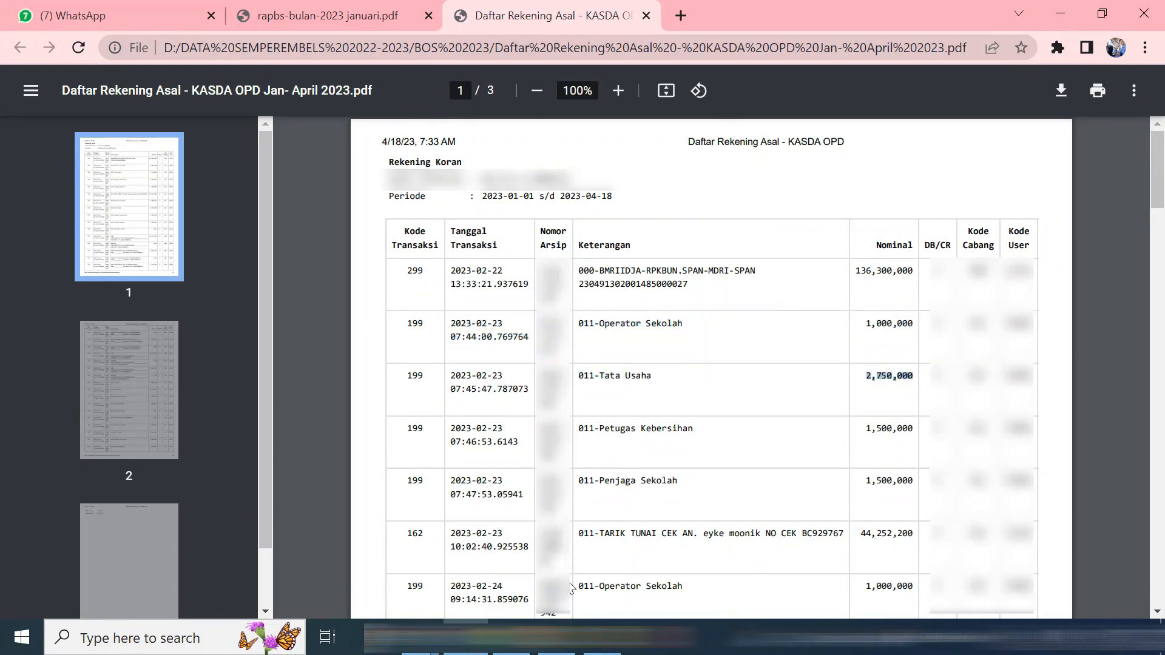
left_click(520, 637)
left_click(539, 227)
scroll(485, 322, "down", 3)
scroll(480, 322, "down", 1)
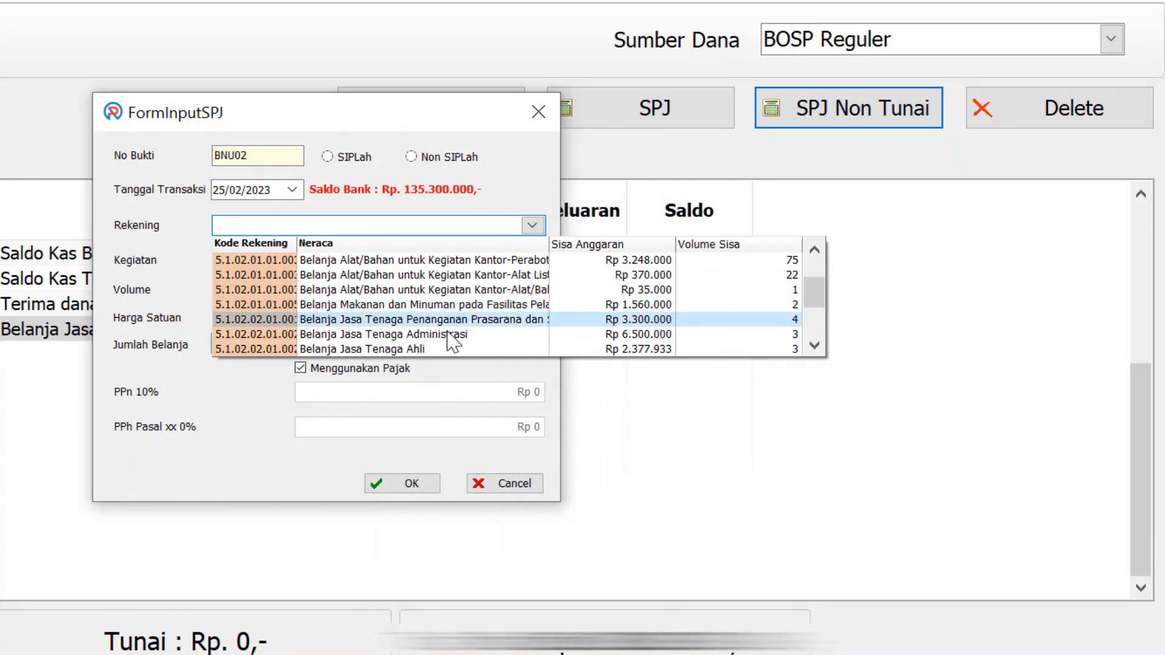
left_click(452, 334)
left_click(536, 261)
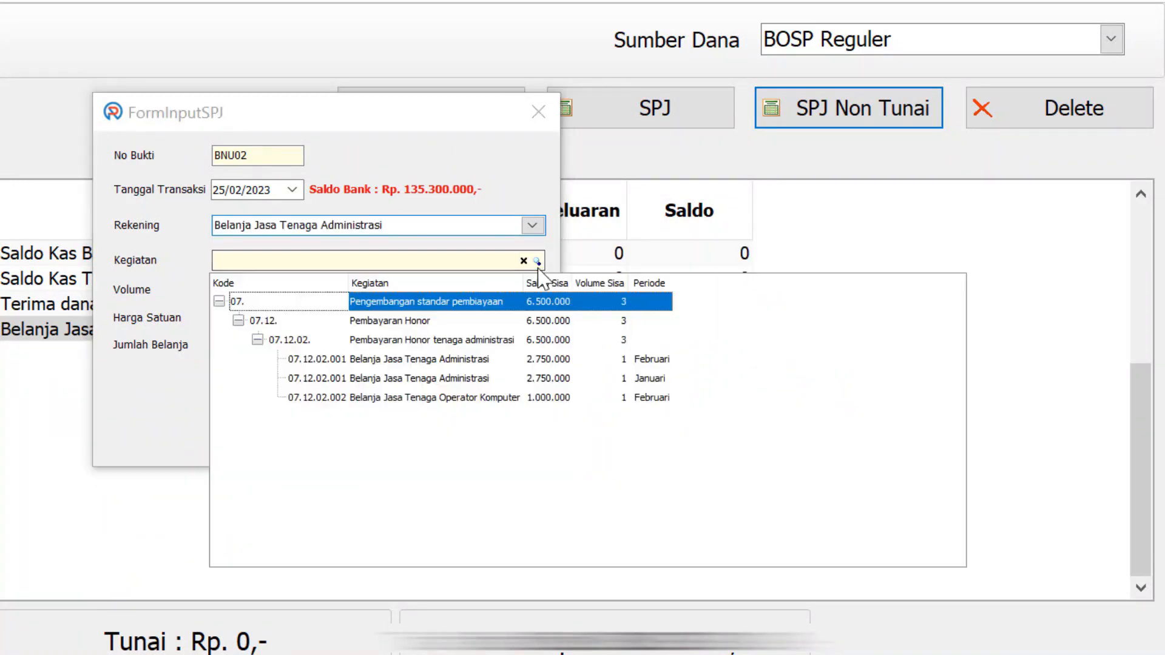
double_click(464, 378)
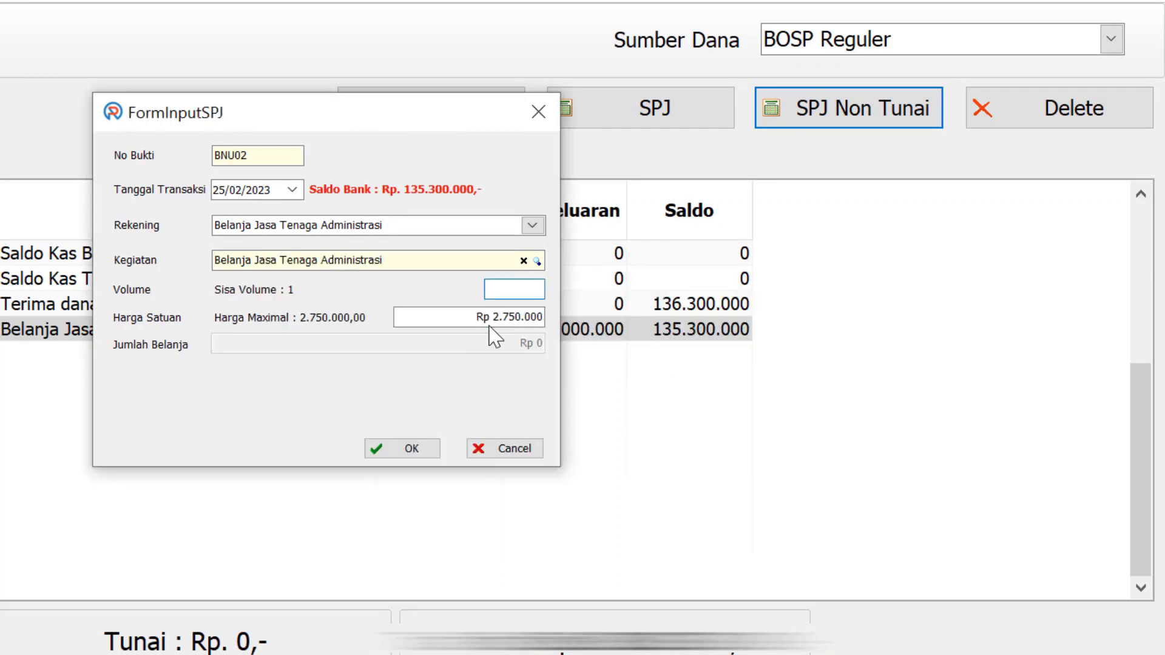
type("1")
left_click(405, 449)
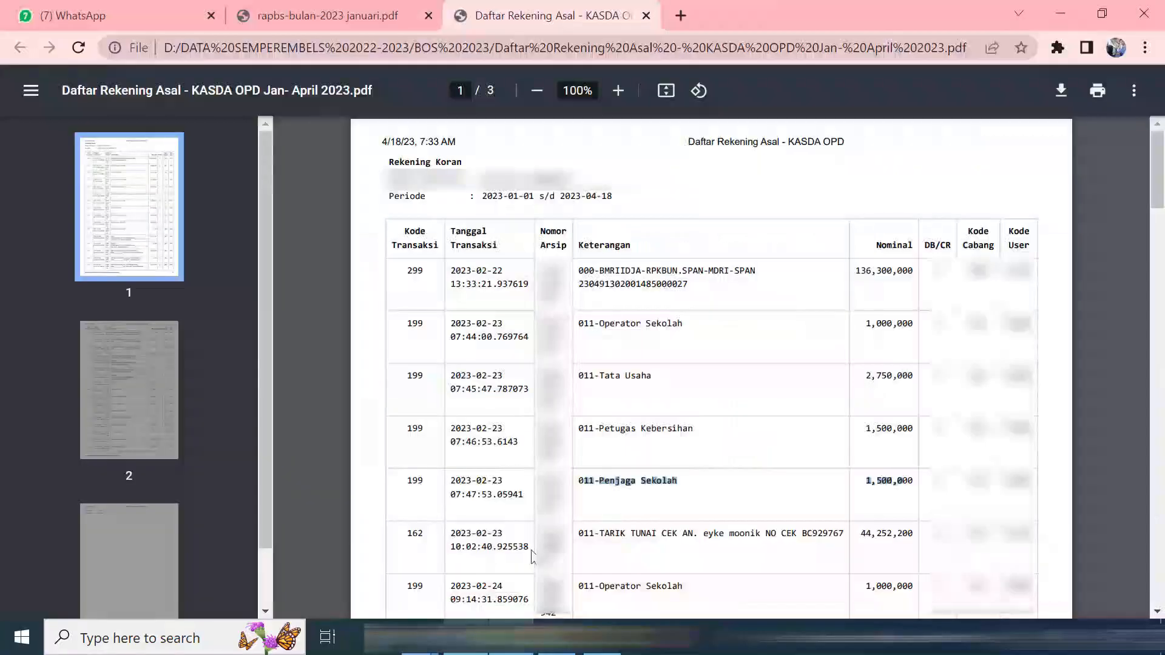
Check the 44.252.200 cash withdrawal on the bank statement and begin recording it
left_click_drag(579, 535, 896, 542)
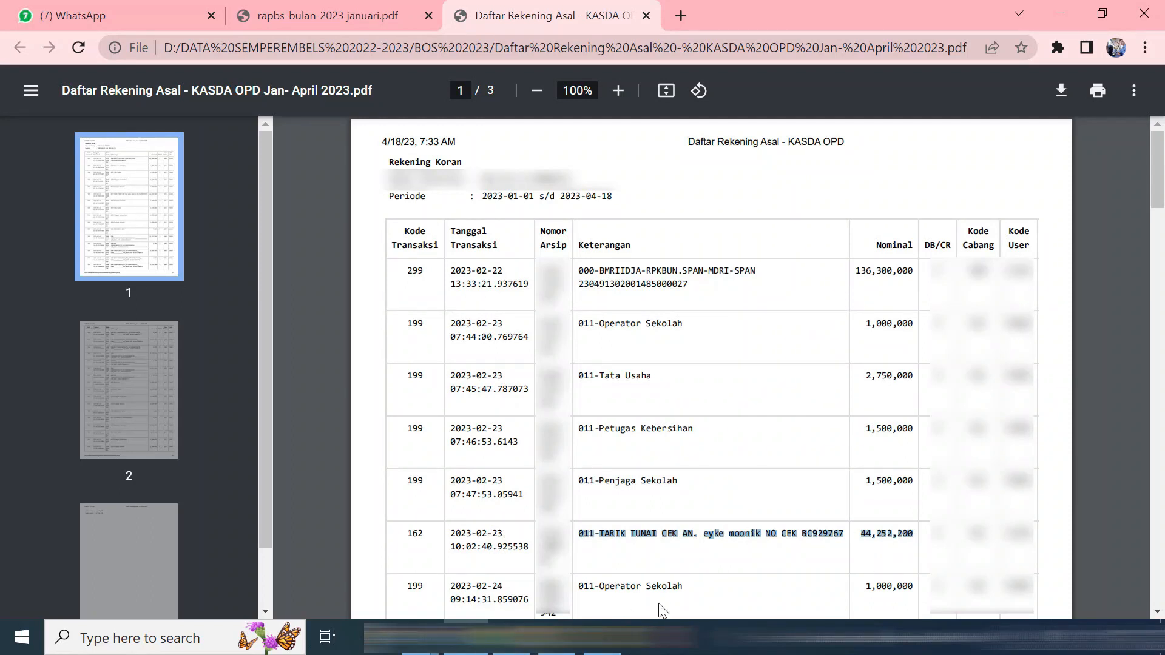
left_click(511, 637)
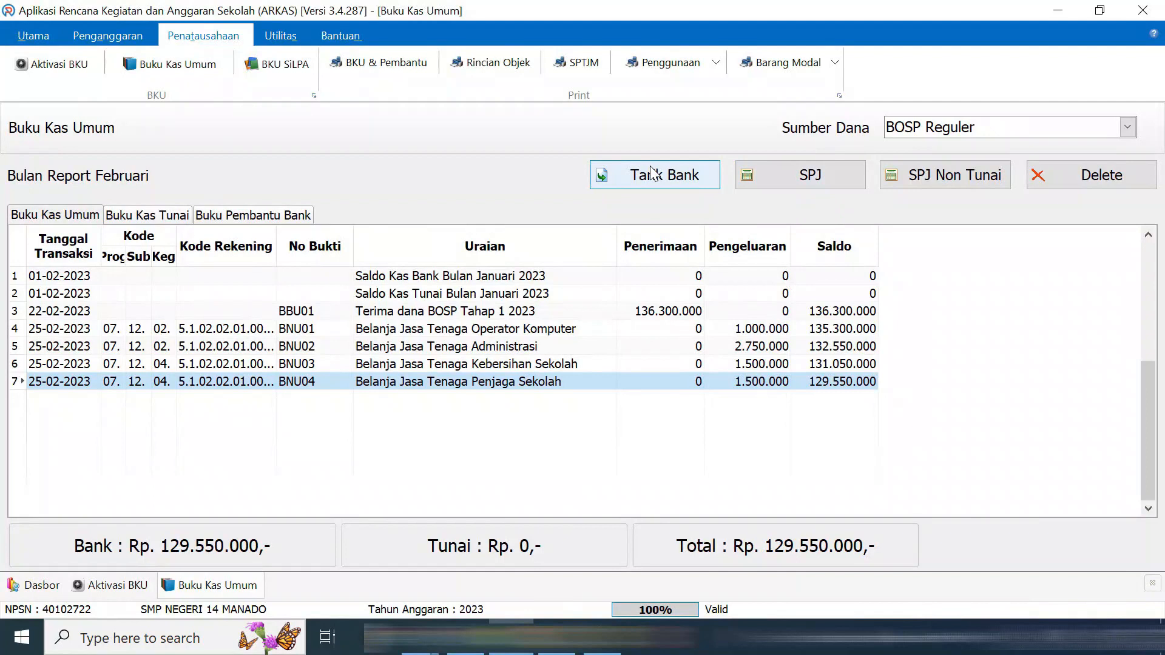
left_click(661, 182)
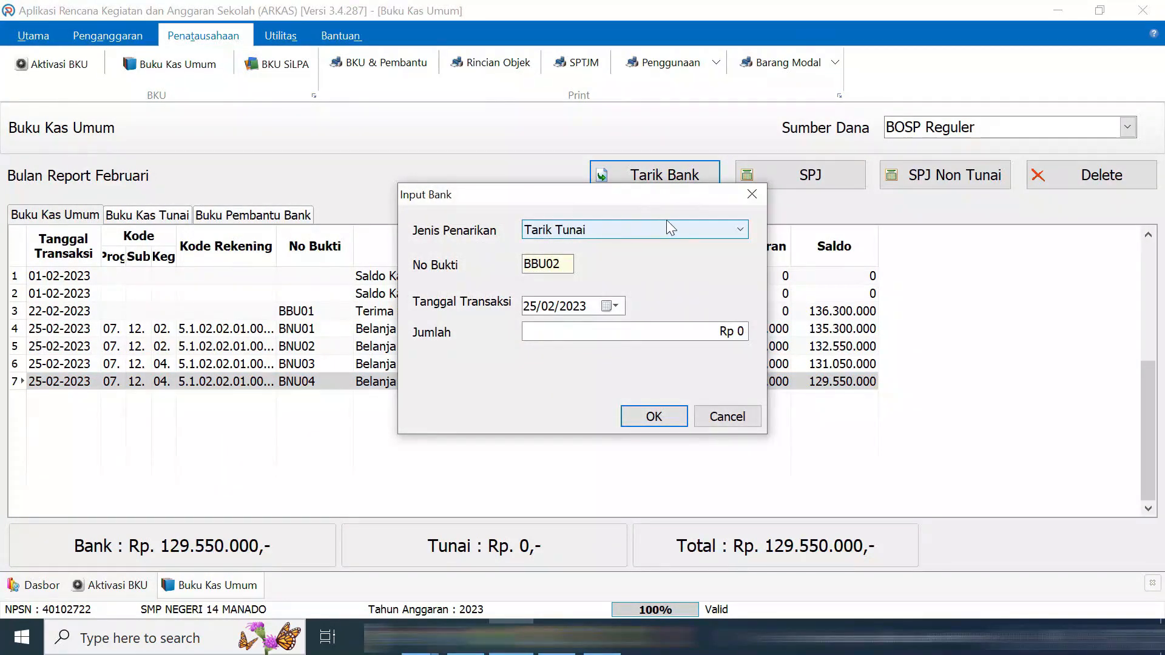
Record Tarik Tunai BBU02 of Rp 44.252.200 dated 23/02/2023, accepting the balance warning
left_click(616, 307)
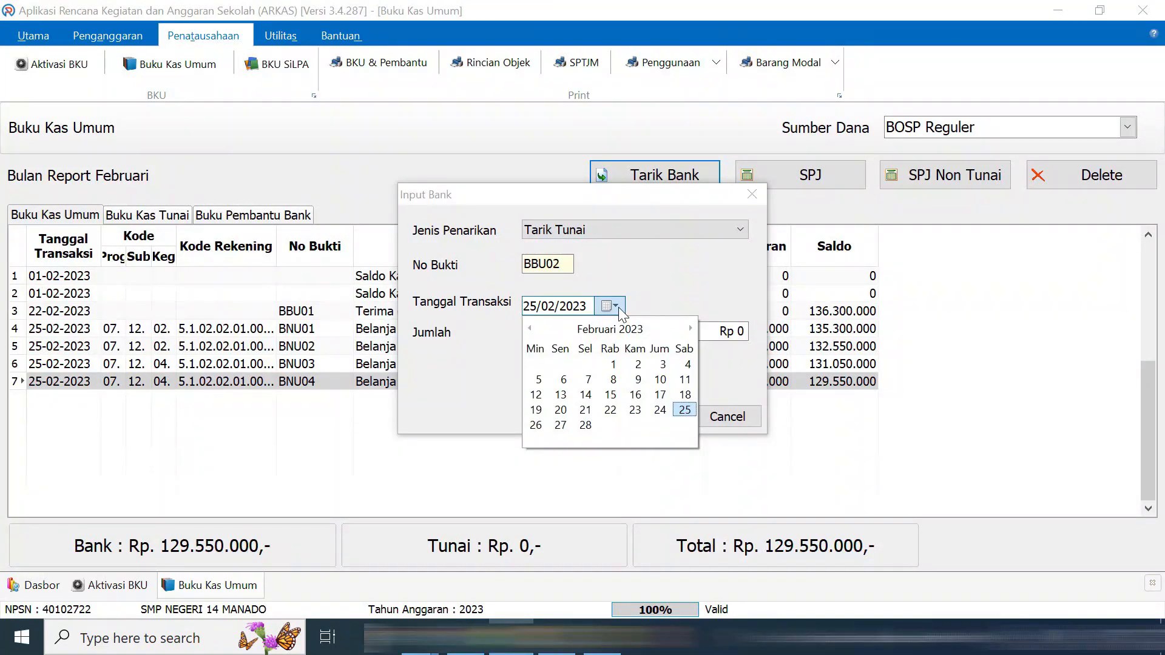
left_click(636, 411)
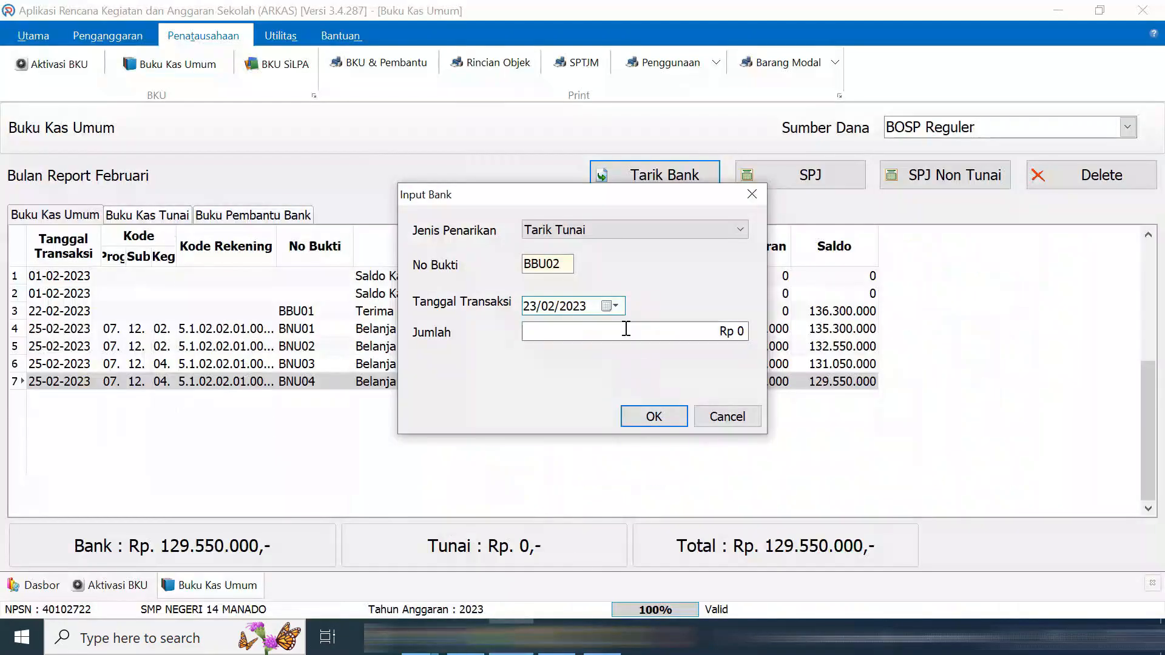
type("44252")
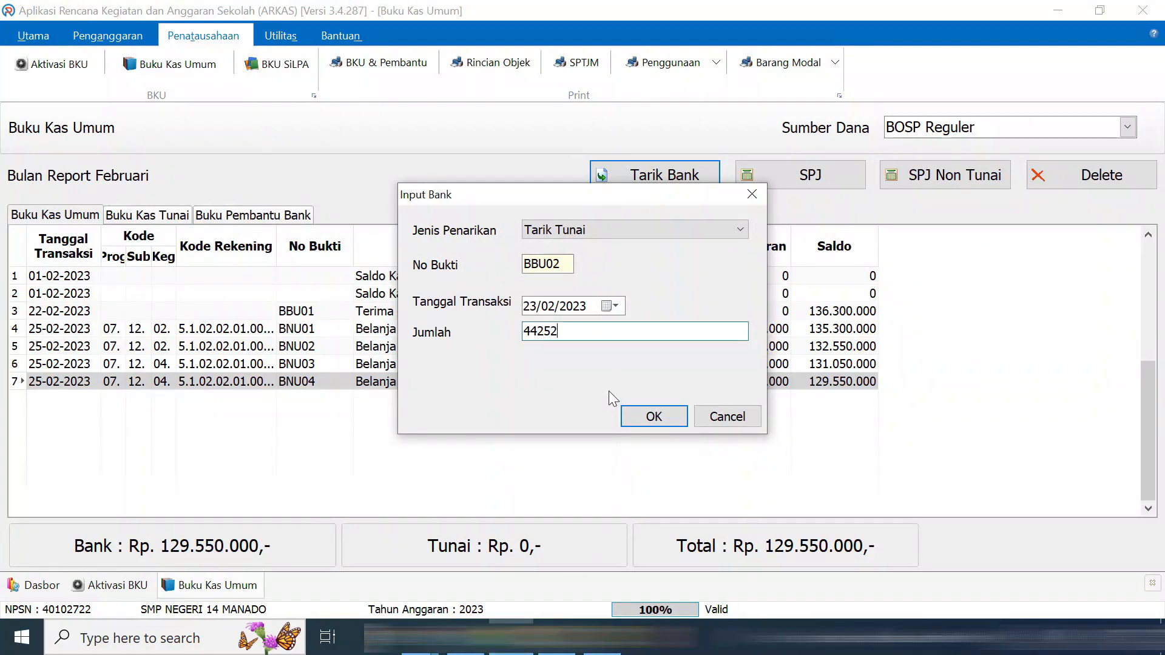
type("200")
left_click(653, 417)
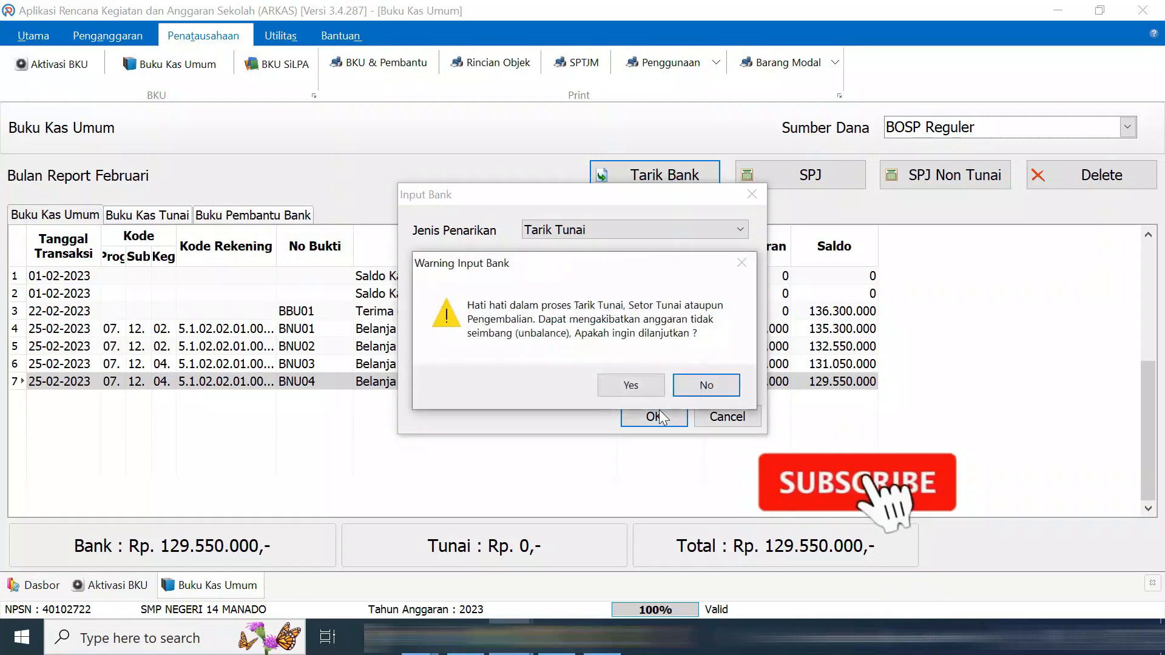
left_click(631, 385)
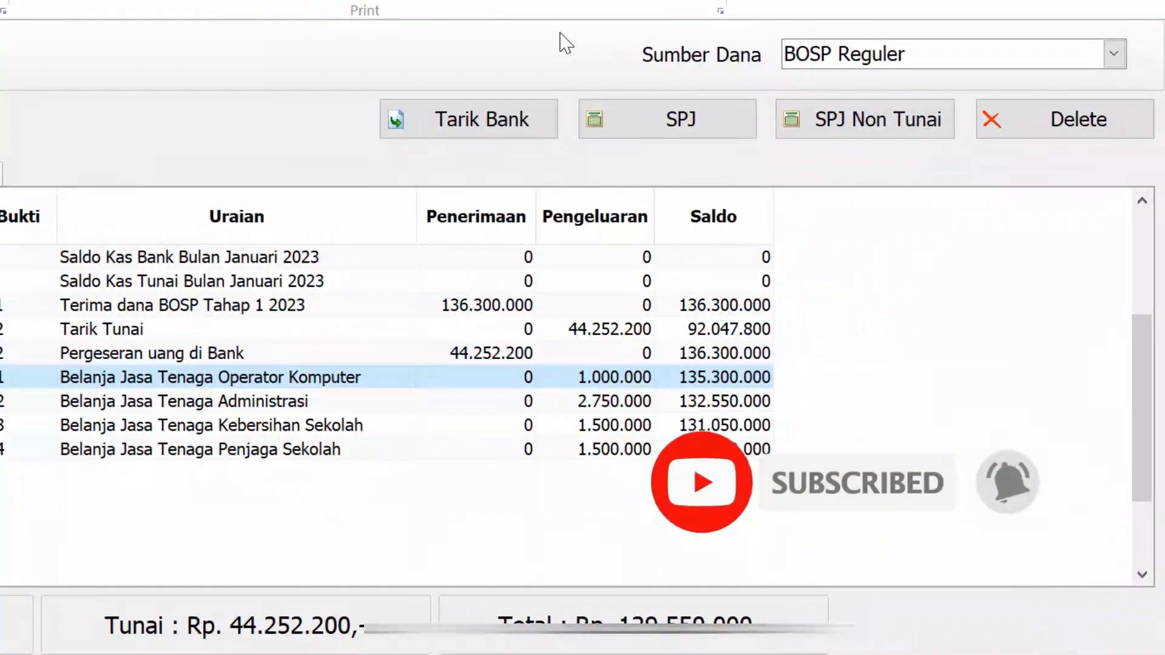
Add a tax-free Non SIPLah cash payment of 250.000 for Tukang Pangkas Rumput, volume 1
left_click(693, 129)
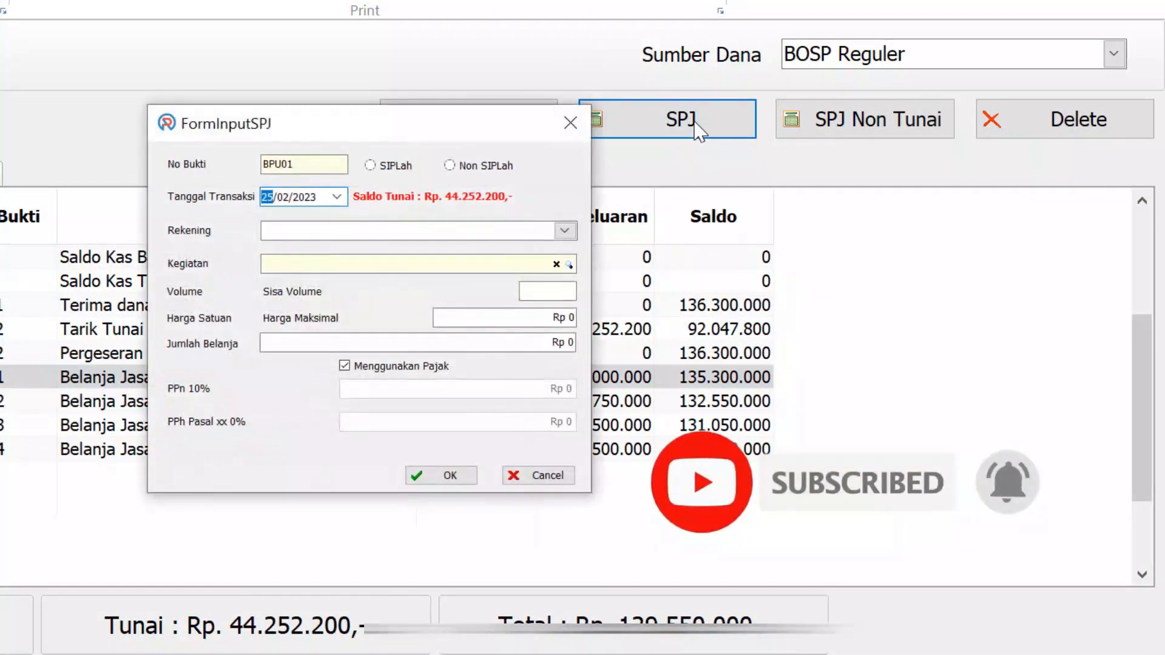
left_click(450, 166)
left_click(564, 231)
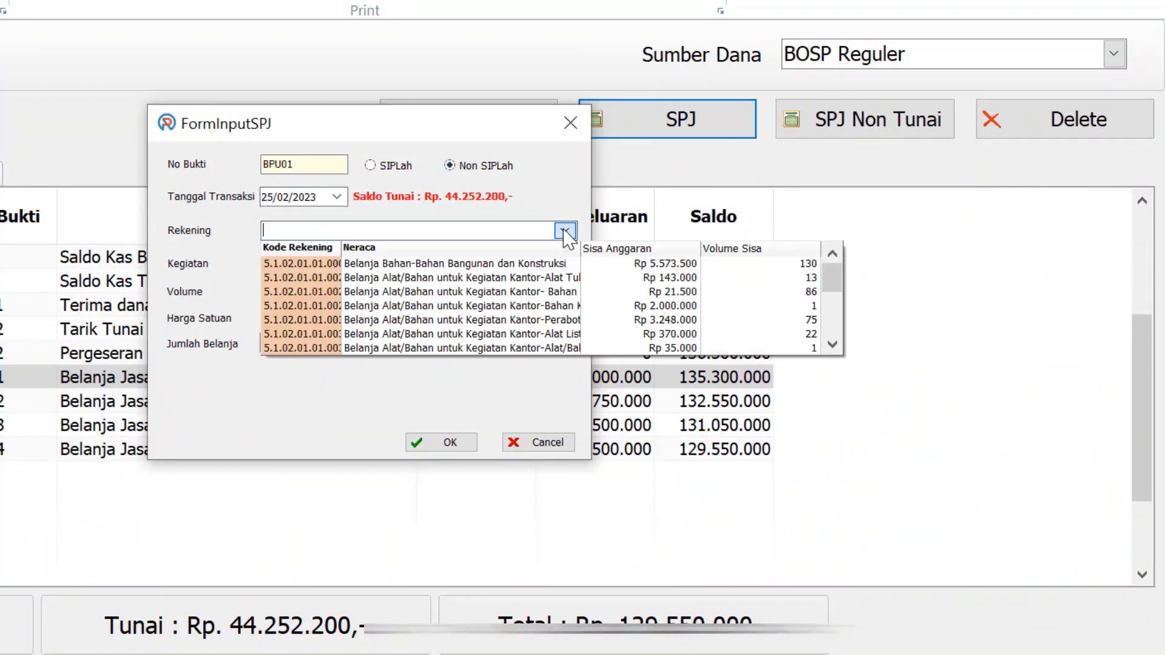
scroll(532, 303, "down", 2)
scroll(532, 303, "down", 2)
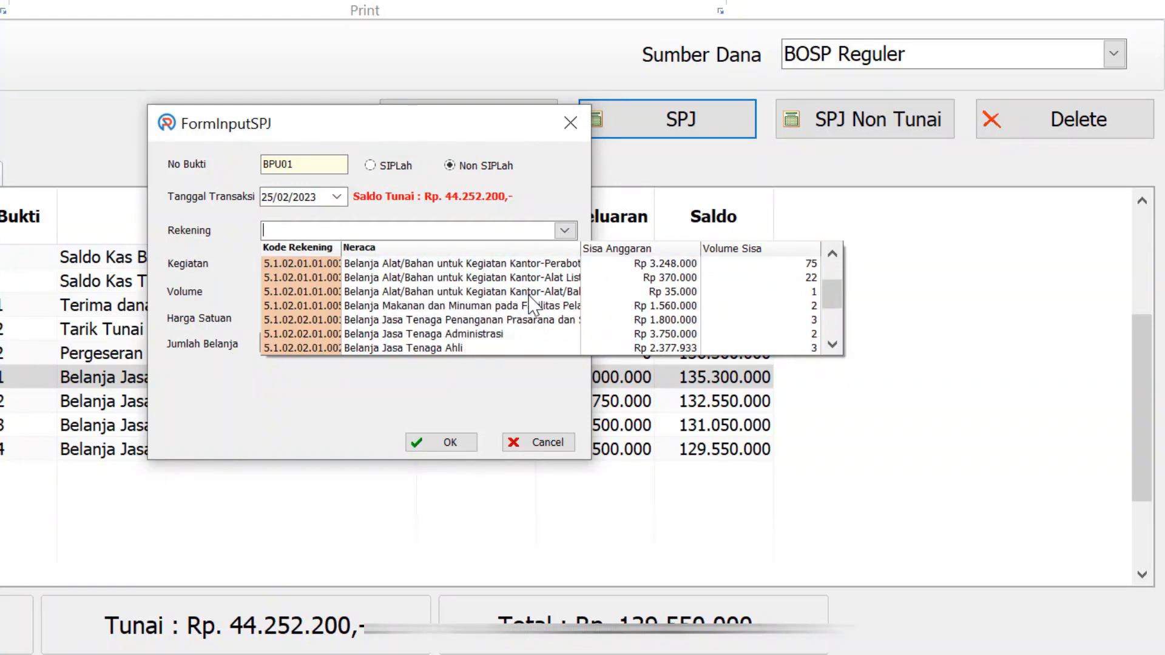
left_click(519, 320)
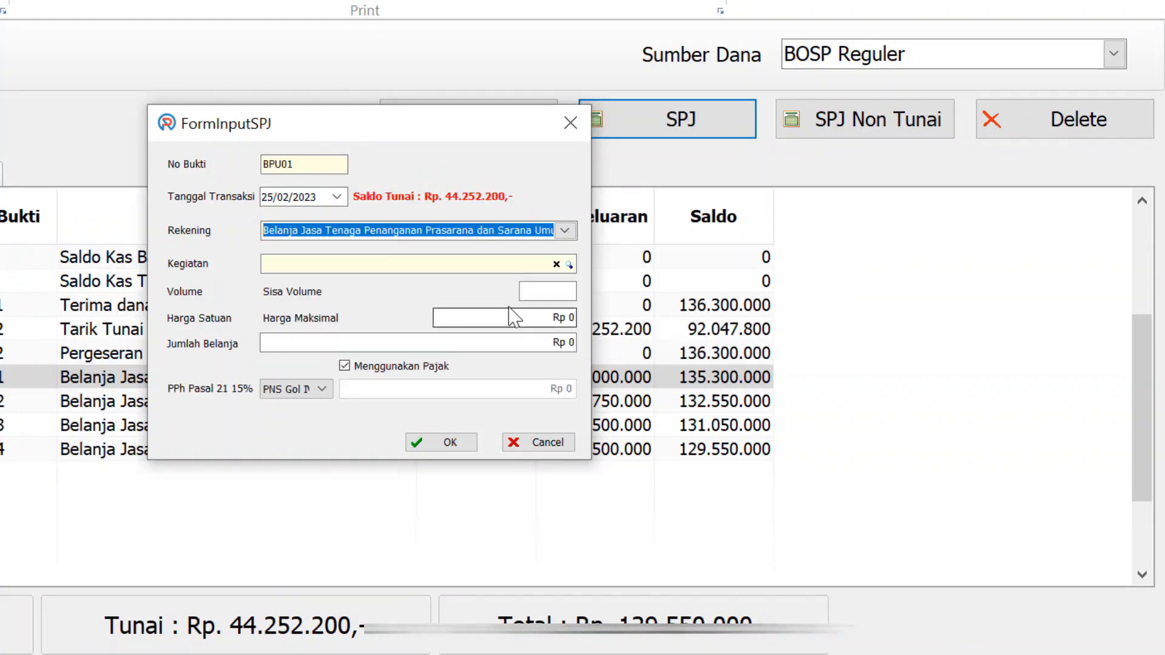
left_click(570, 265)
left_click(565, 231)
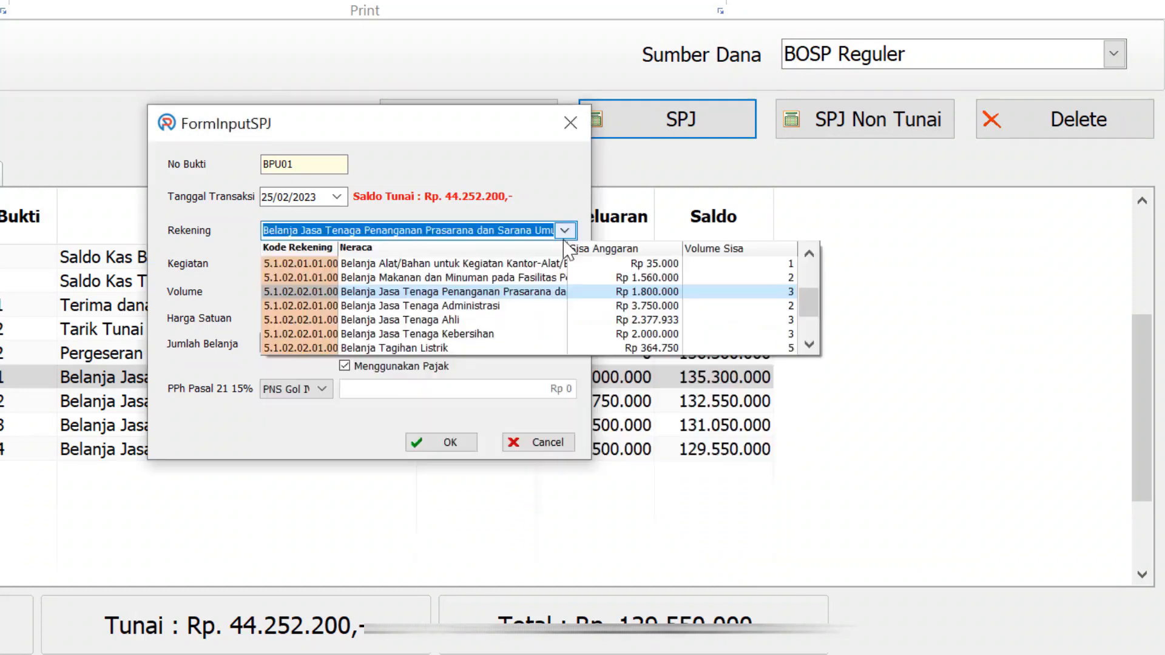
left_click(490, 335)
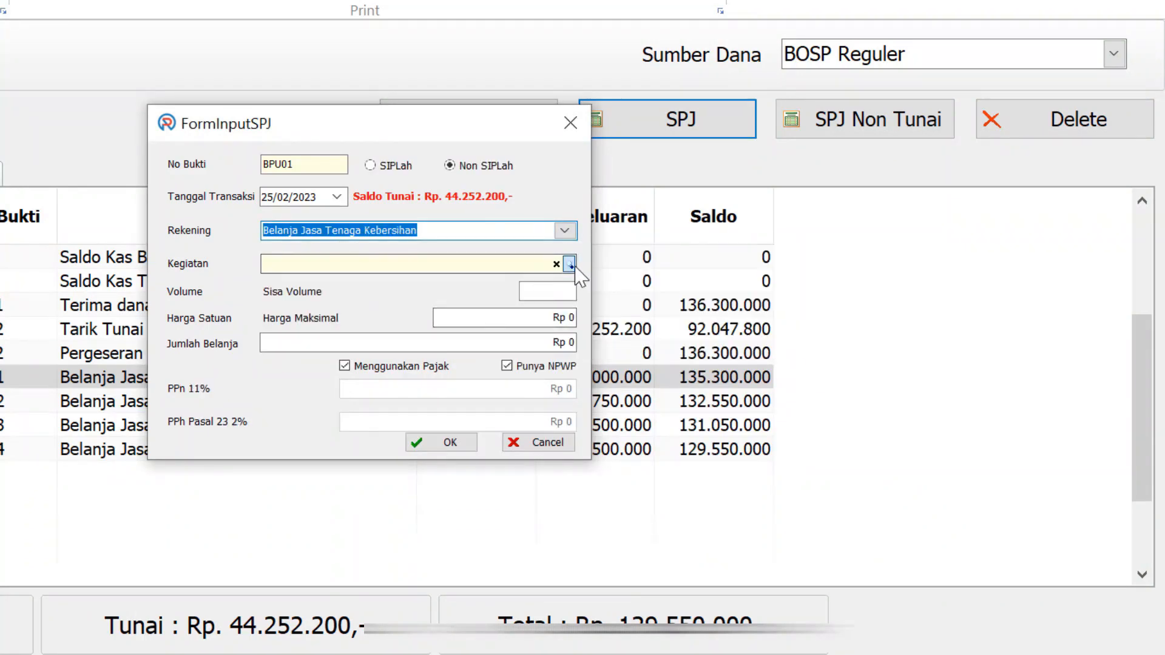
left_click(569, 265)
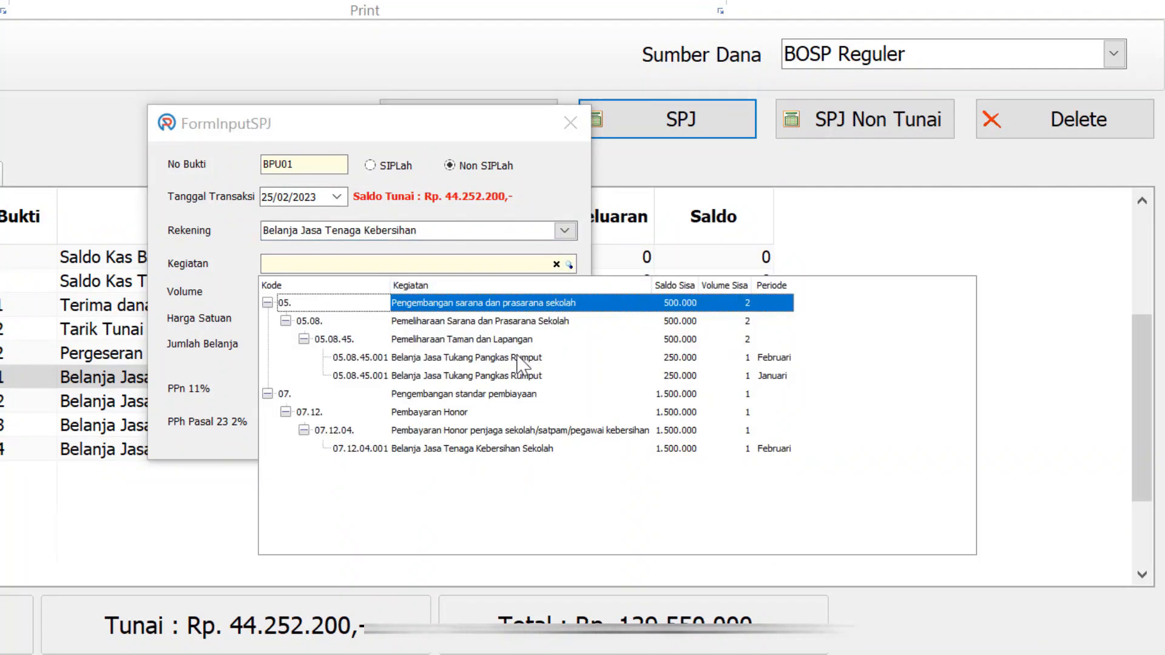
left_click(515, 377)
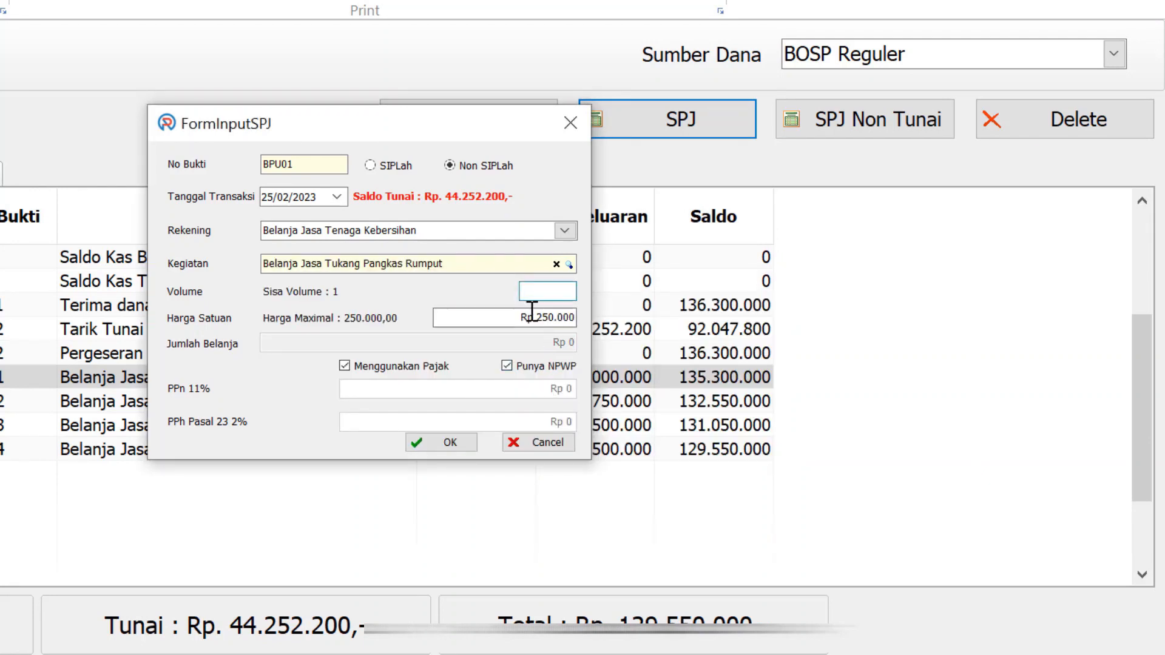
type("1")
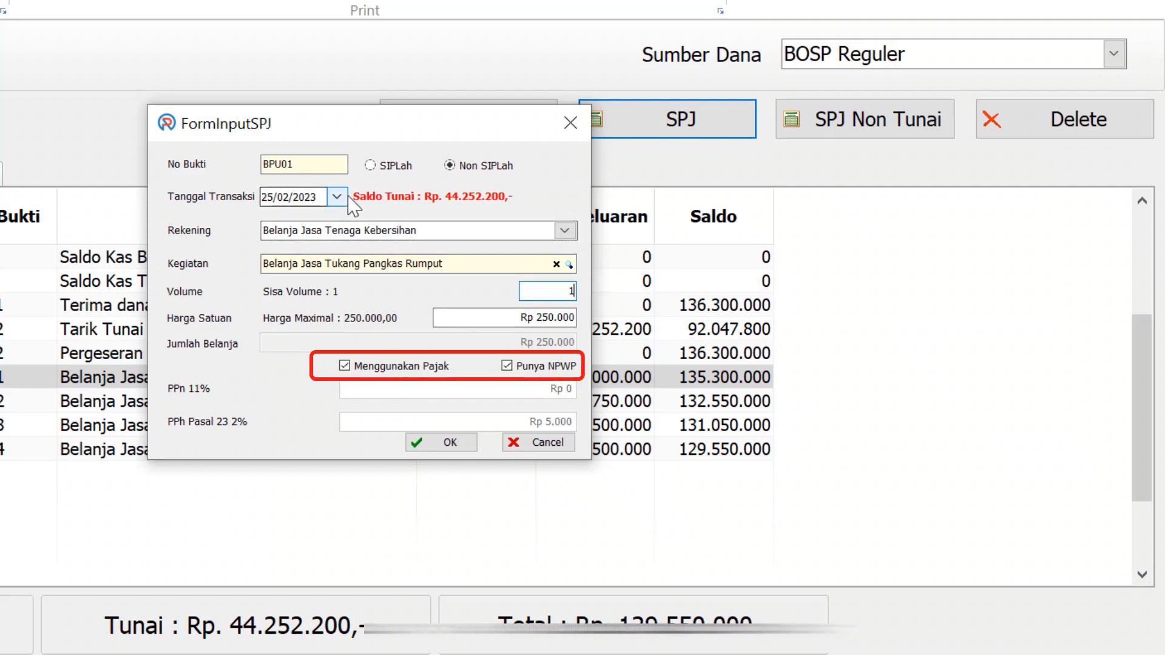
left_click(350, 369)
left_click(450, 385)
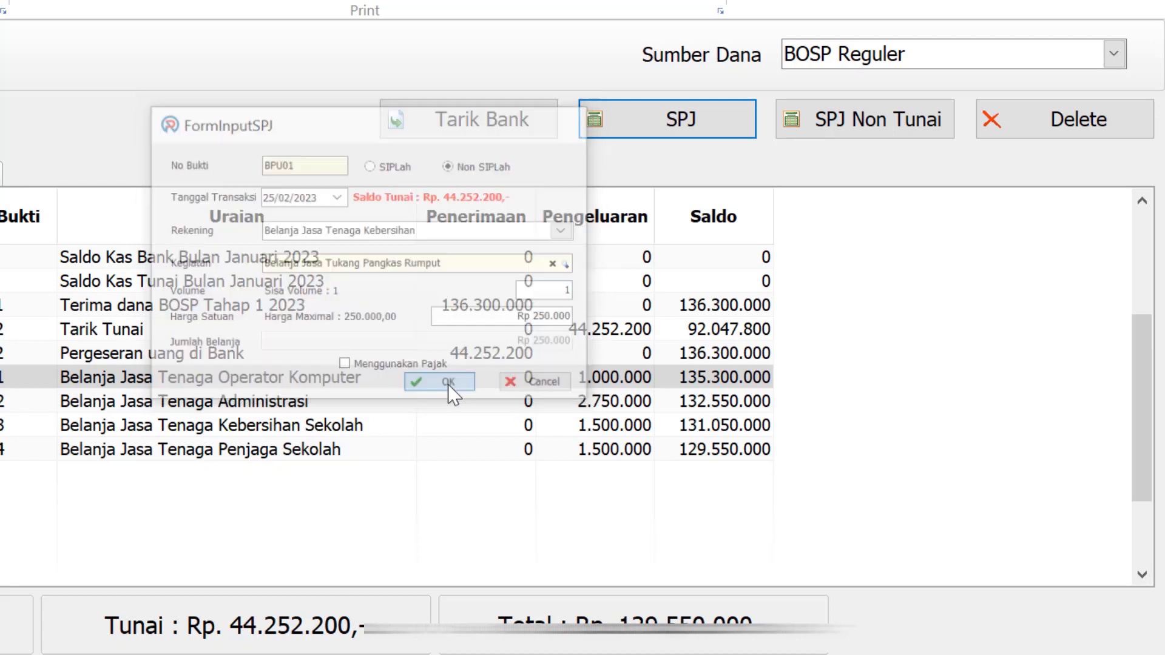
left_click(274, 475)
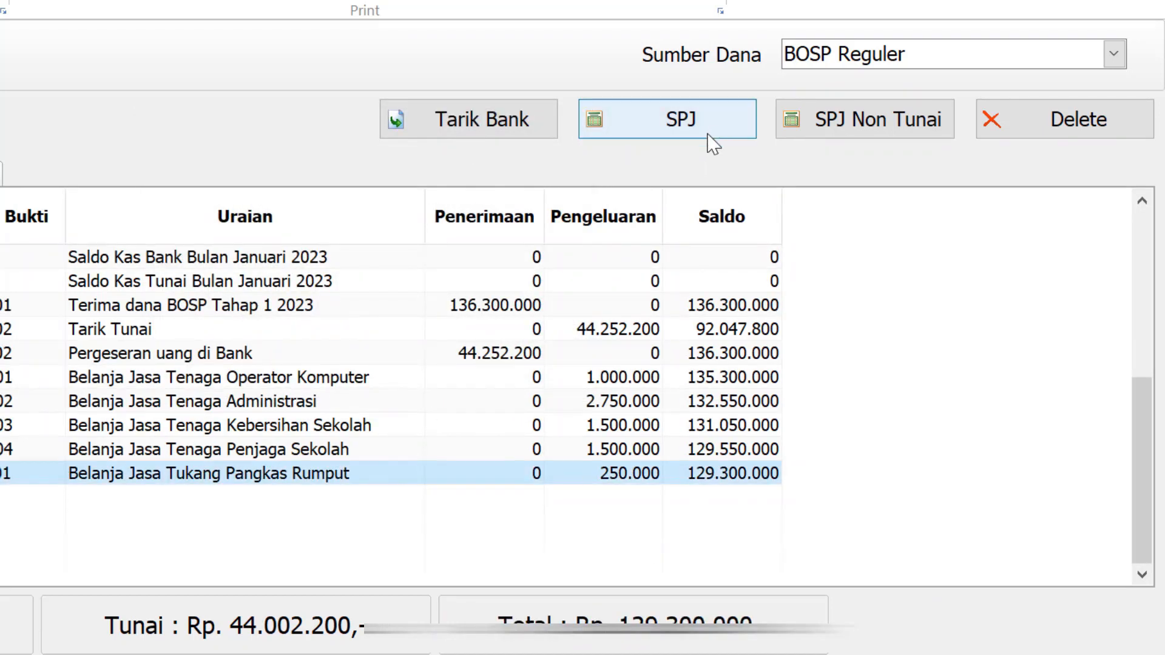
Add a tax-free 300.000 cash payment for Tukang Bersih Kolam under Penanganan Prasarana dan Sarana Umum
left_click(707, 136)
left_click(564, 230)
scroll(528, 330, "down", 3)
left_click(525, 331)
left_click(569, 265)
left_click(564, 231)
left_click(449, 322)
left_click(569, 265)
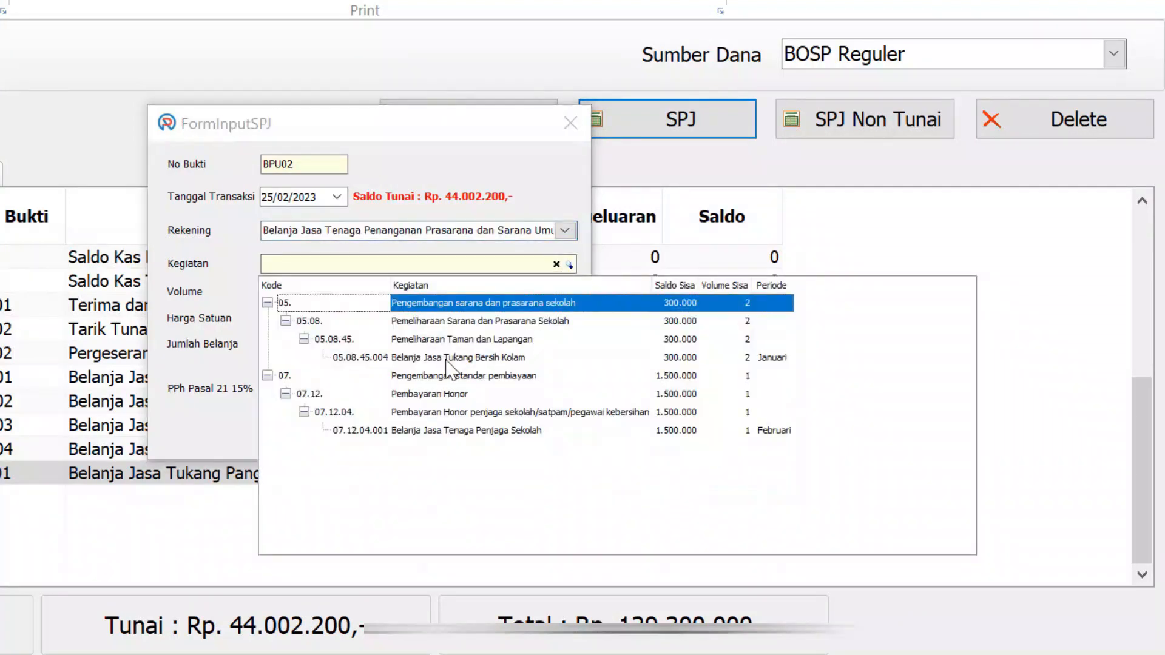
left_click(485, 358)
type("1")
left_click(388, 366)
left_click(428, 384)
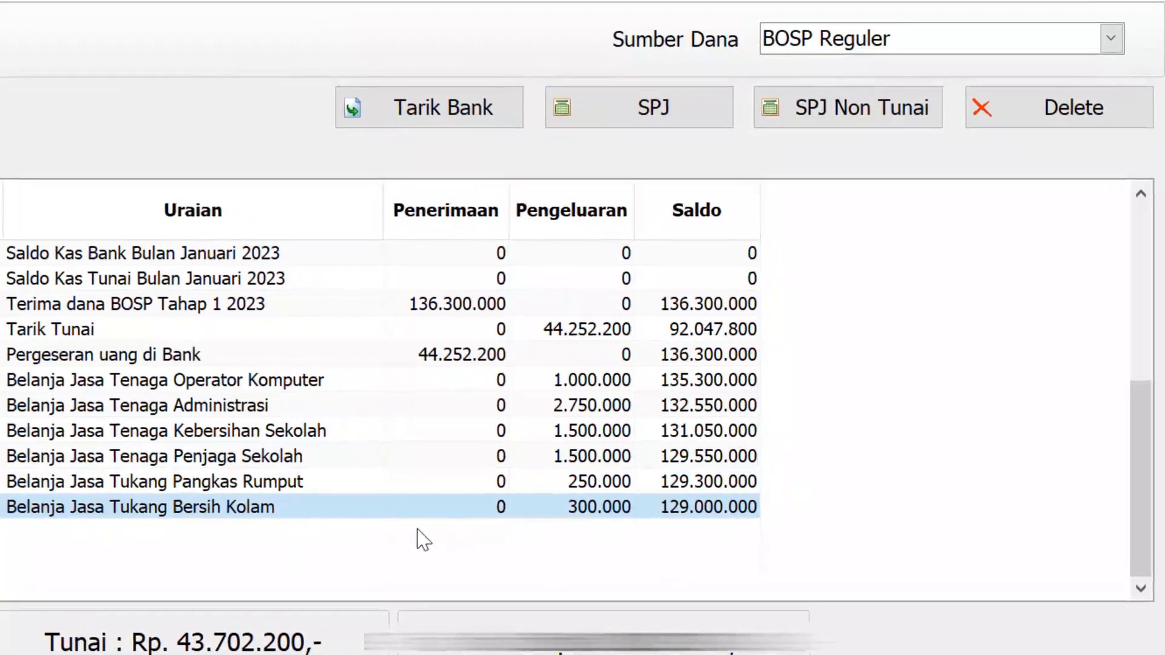
Start Non SIPLah spending entry BPU03 under the Alat Tulis Kantor account and look up its activity
left_click(689, 117)
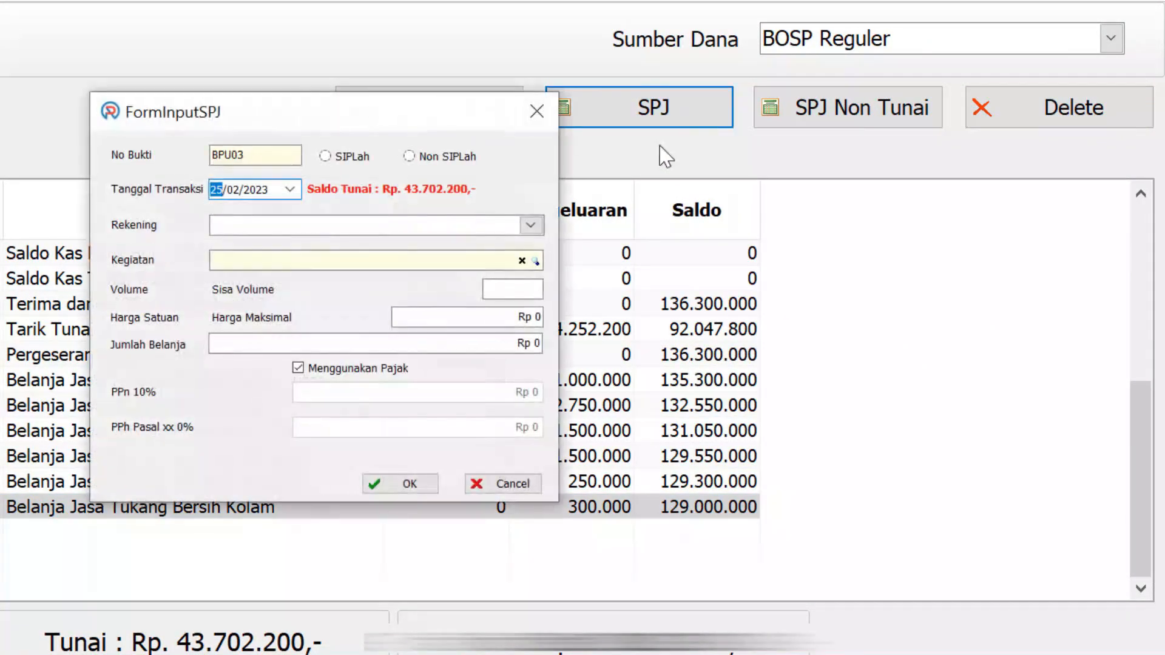
left_click(410, 156)
left_click(530, 225)
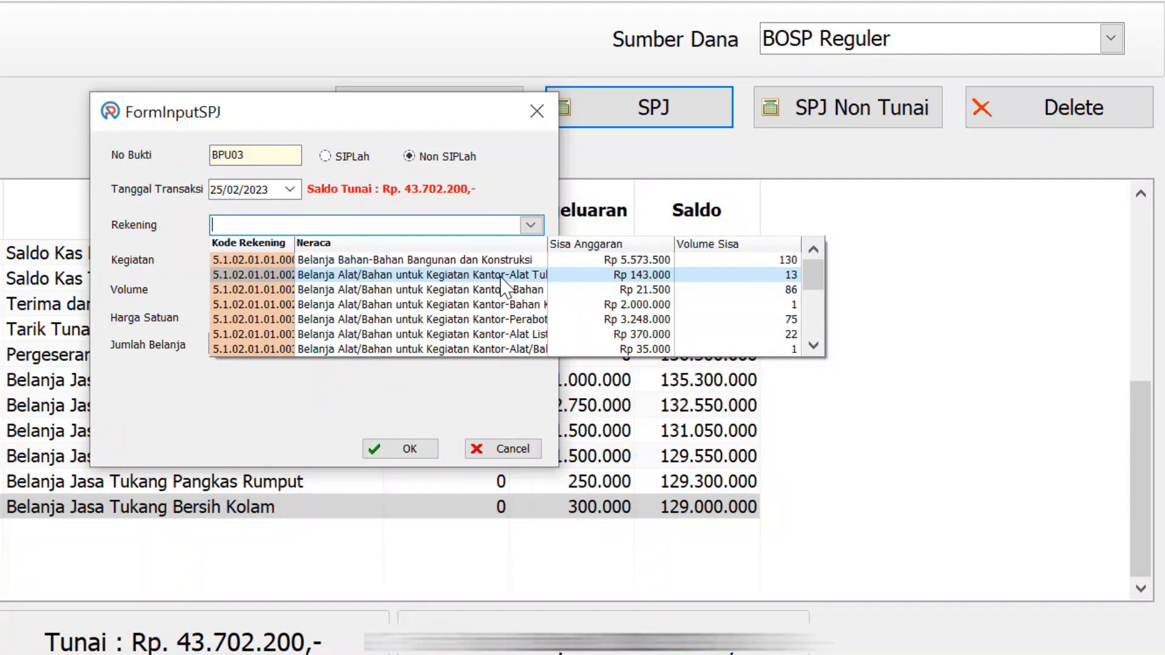
scroll(507, 285, "down", 1)
scroll(513, 297, "down", 1)
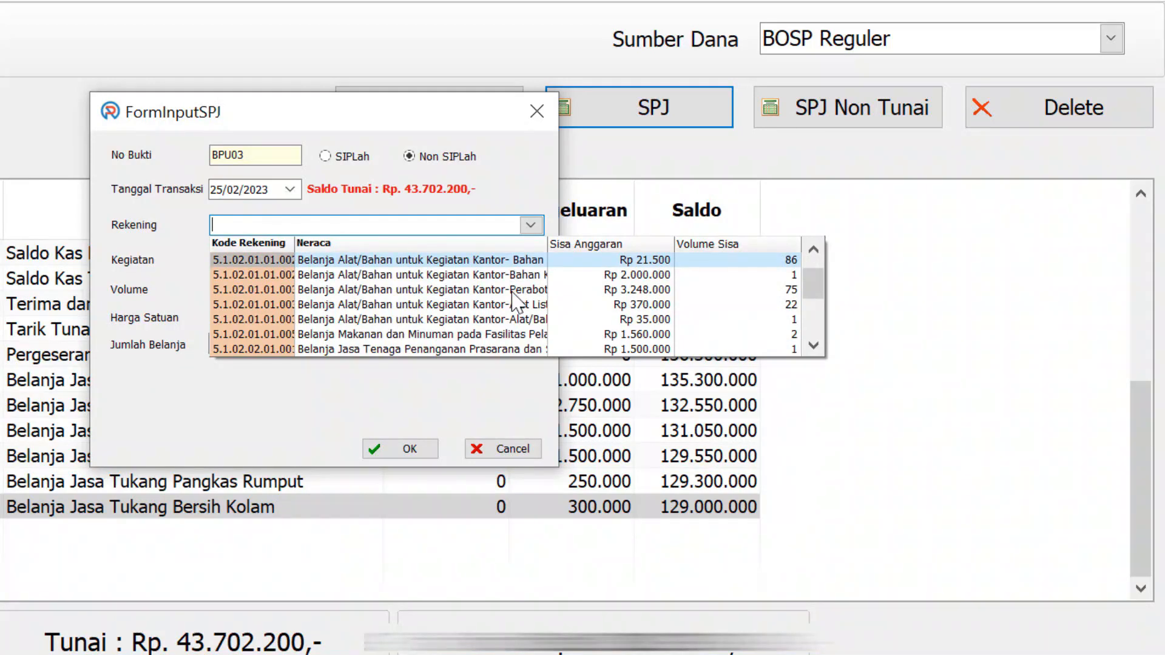
scroll(513, 292, "up", 2)
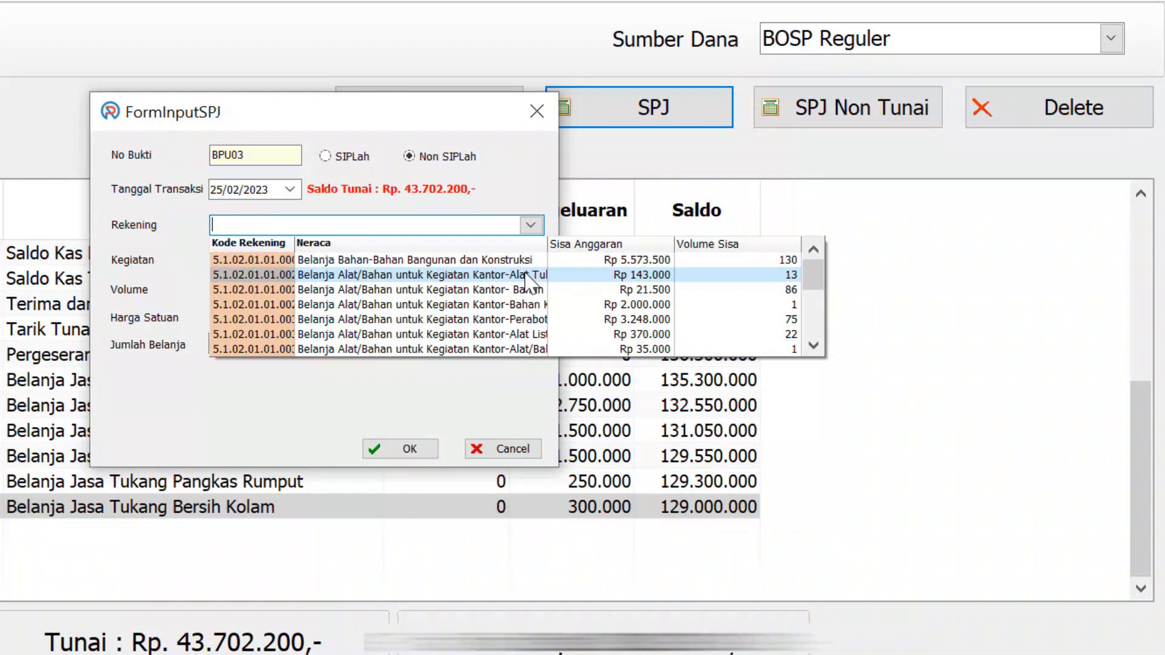
left_click(527, 276)
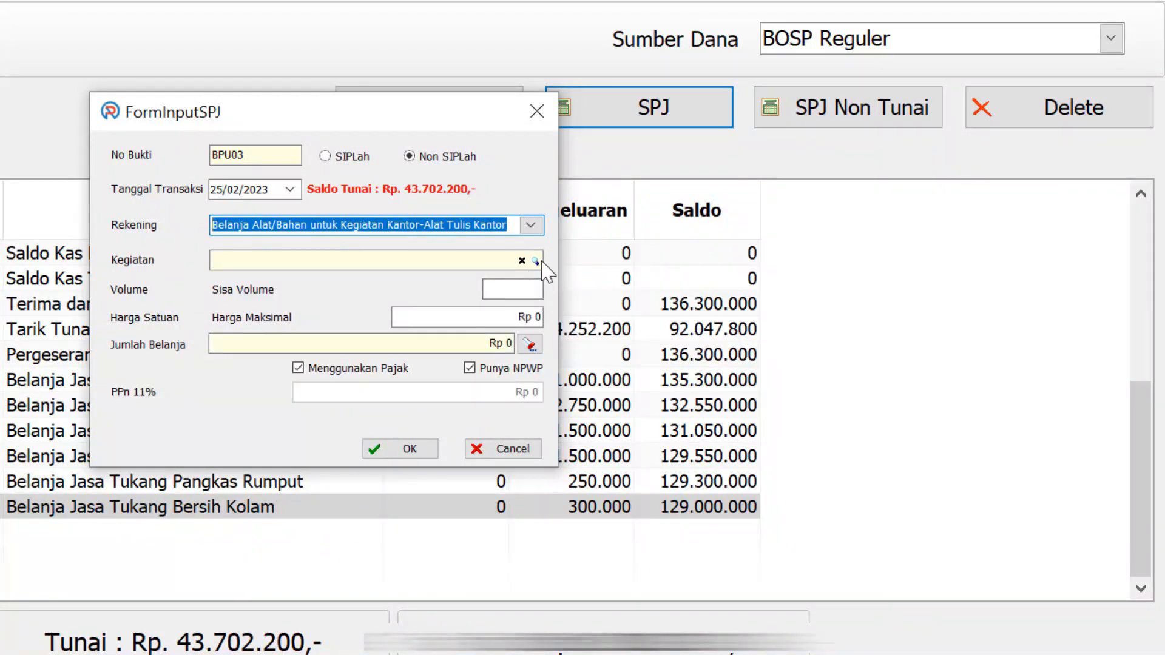
left_click(535, 261)
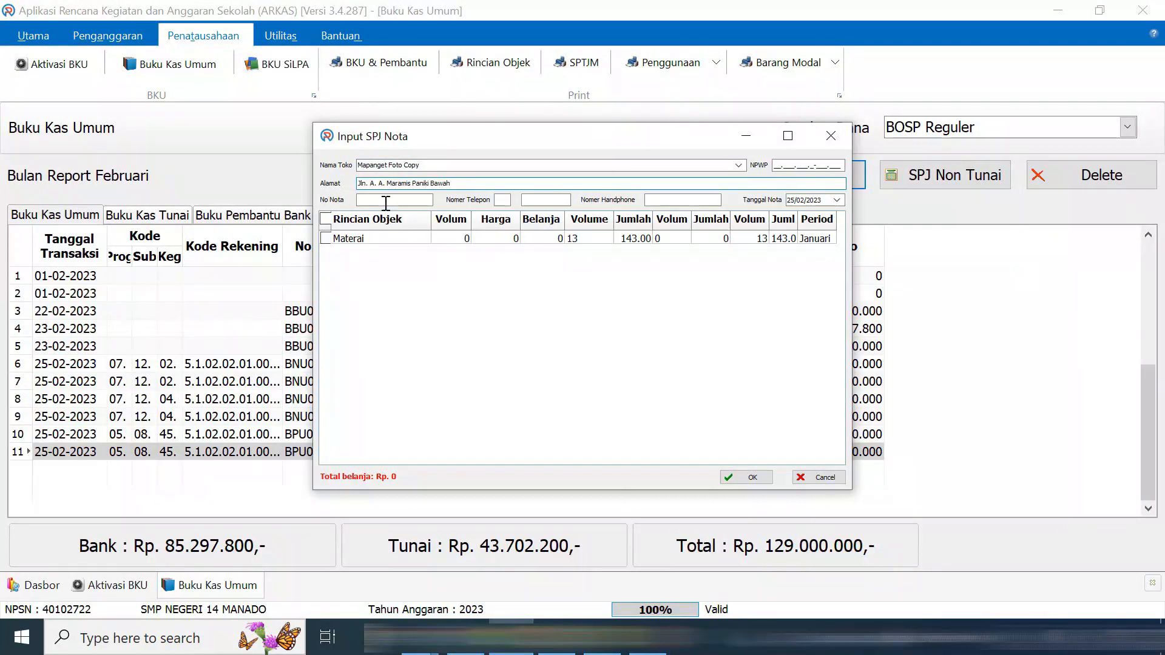
Fill the receipt with the shop's mobile number, date 9 January 2023 and the Materai item
left_click(653, 200)
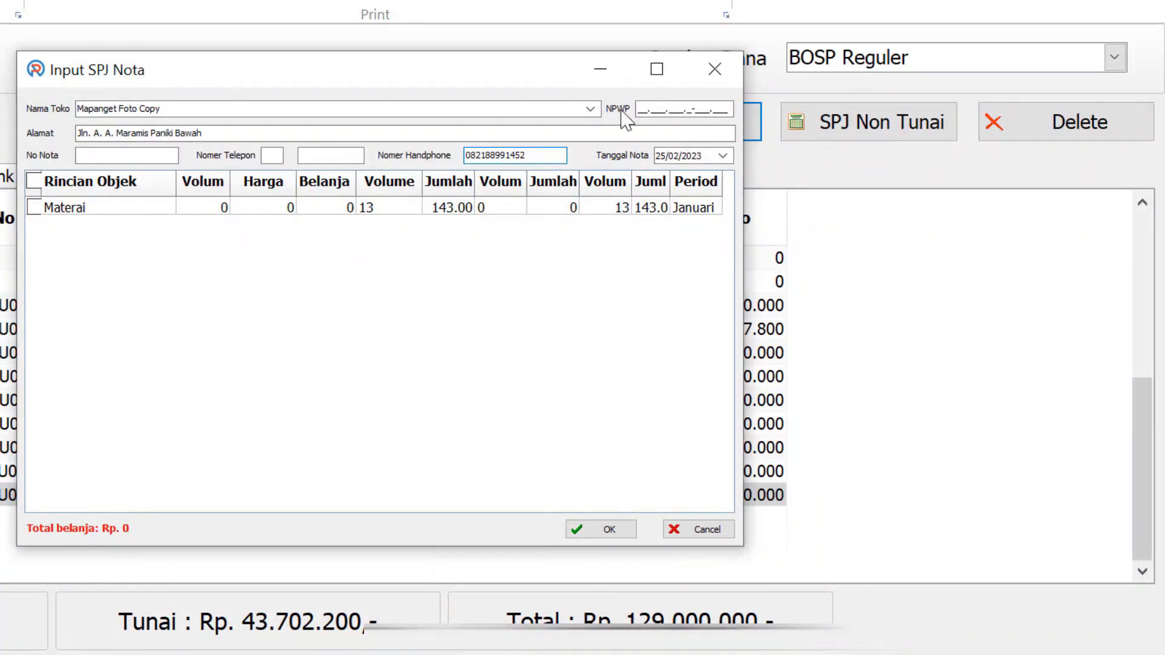
left_click(722, 156)
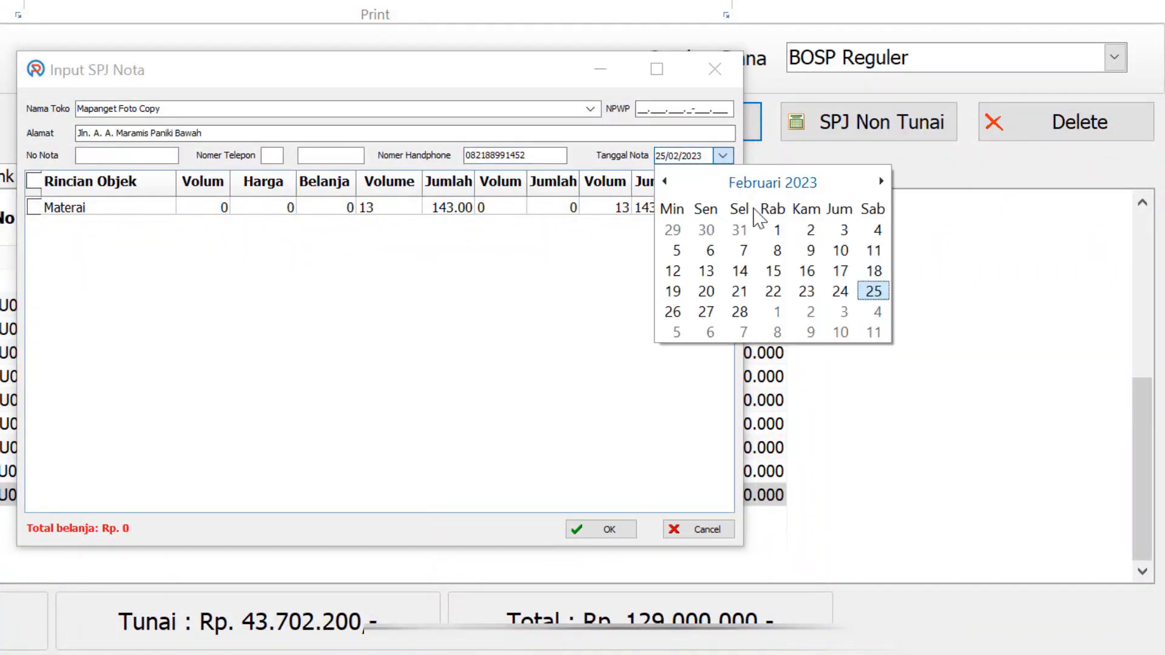
left_click(668, 182)
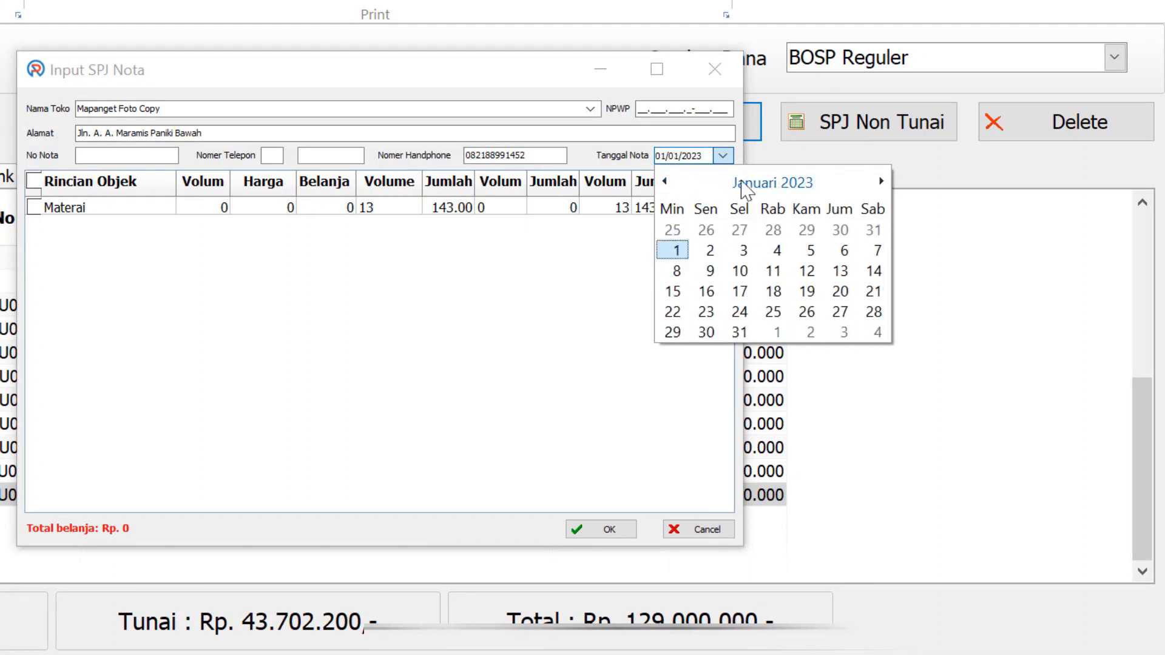
left_click(710, 270)
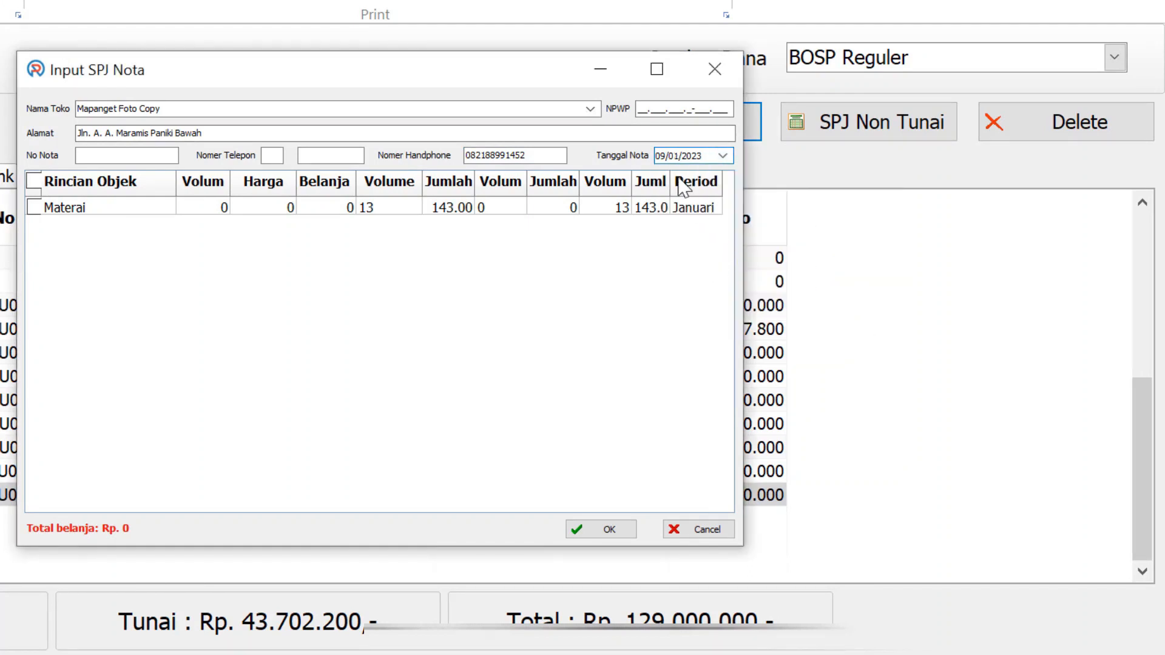
left_click(33, 208)
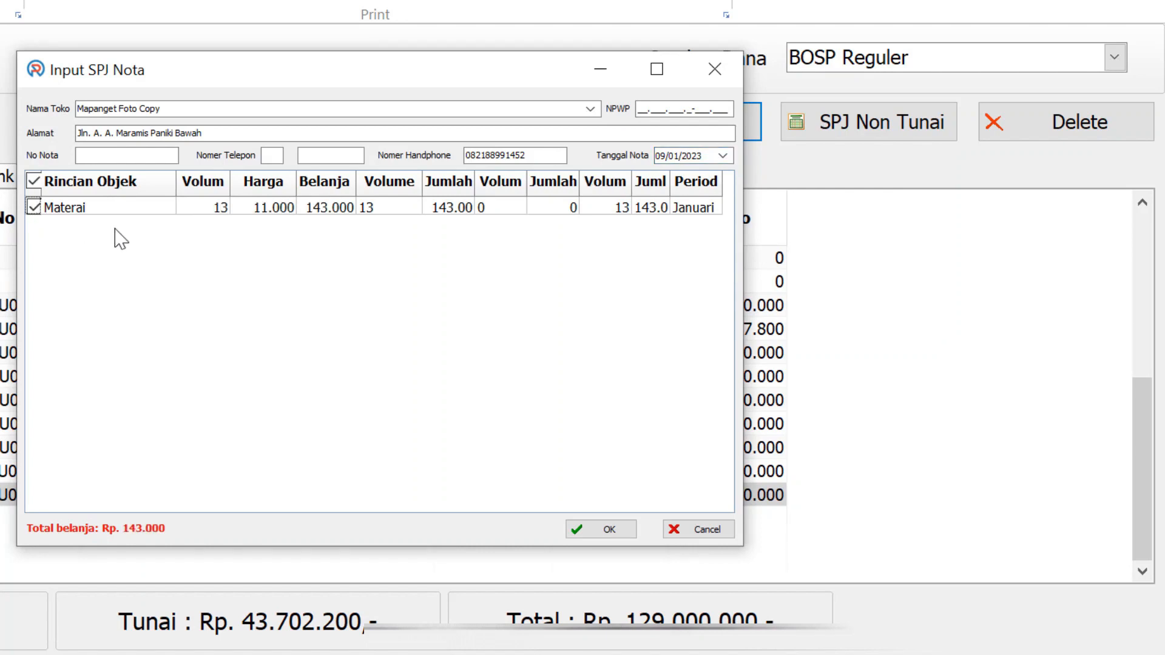
left_click(610, 531)
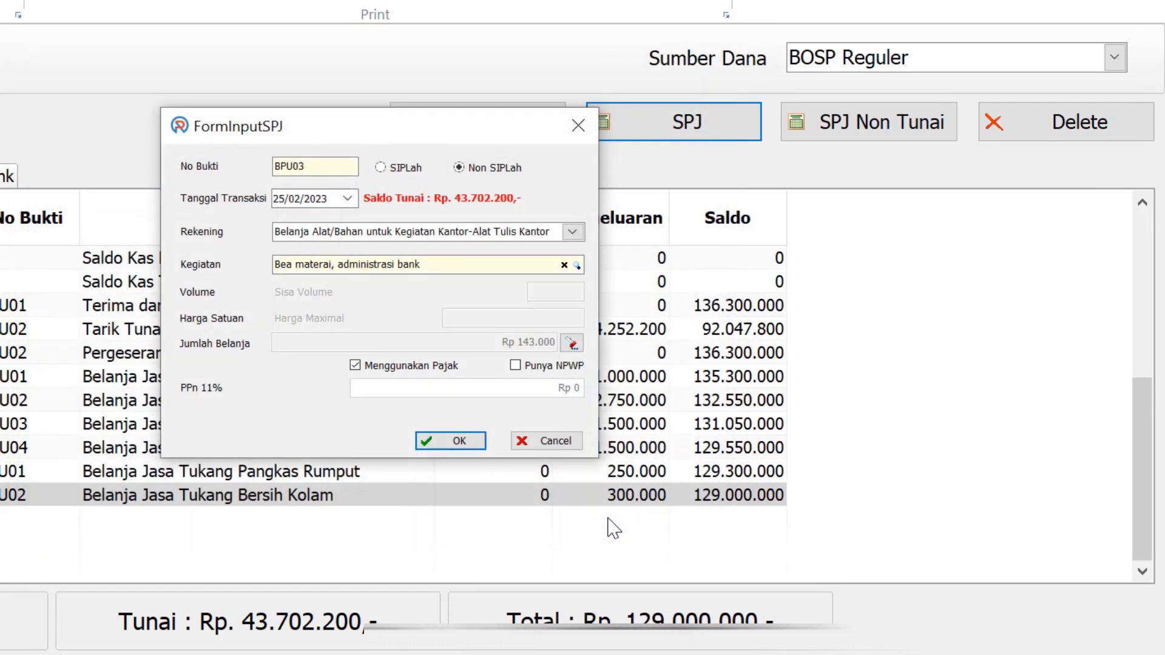
Save the Materai 143.000 SPJ entry without tax
left_click(355, 365)
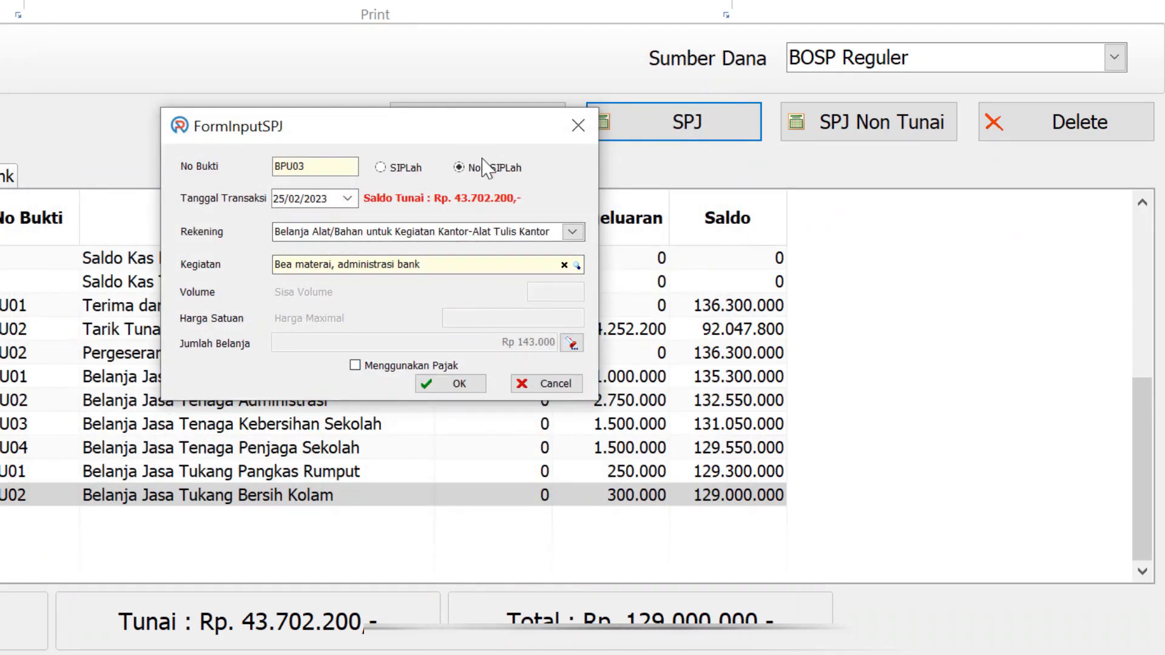
left_click(472, 397)
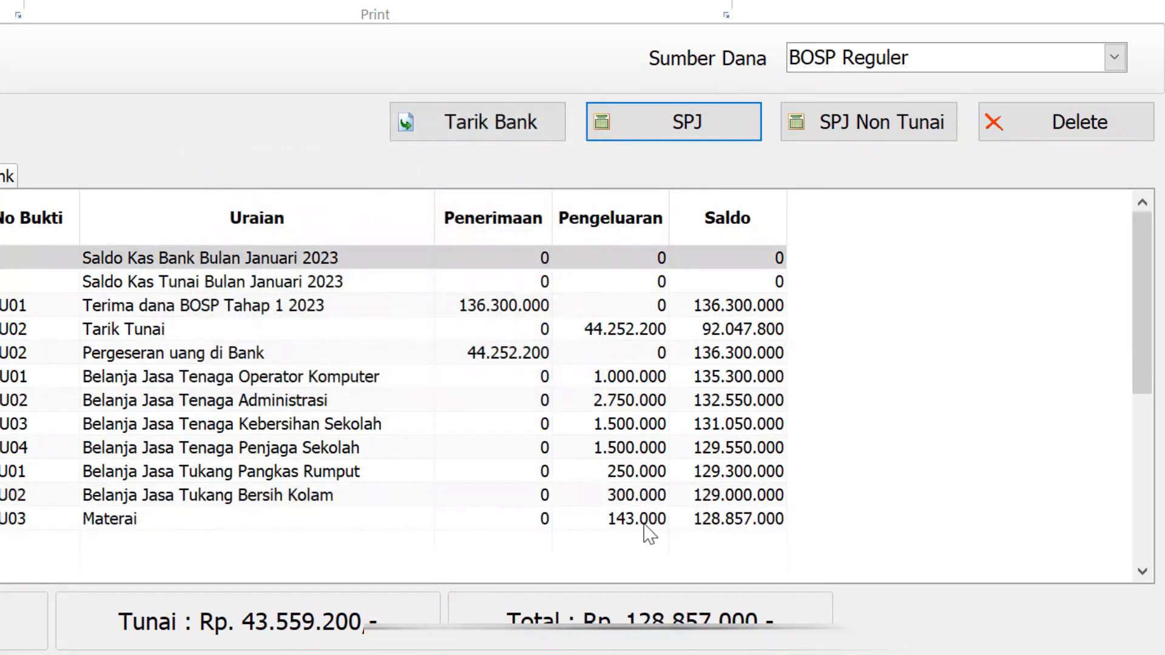
left_click(633, 520)
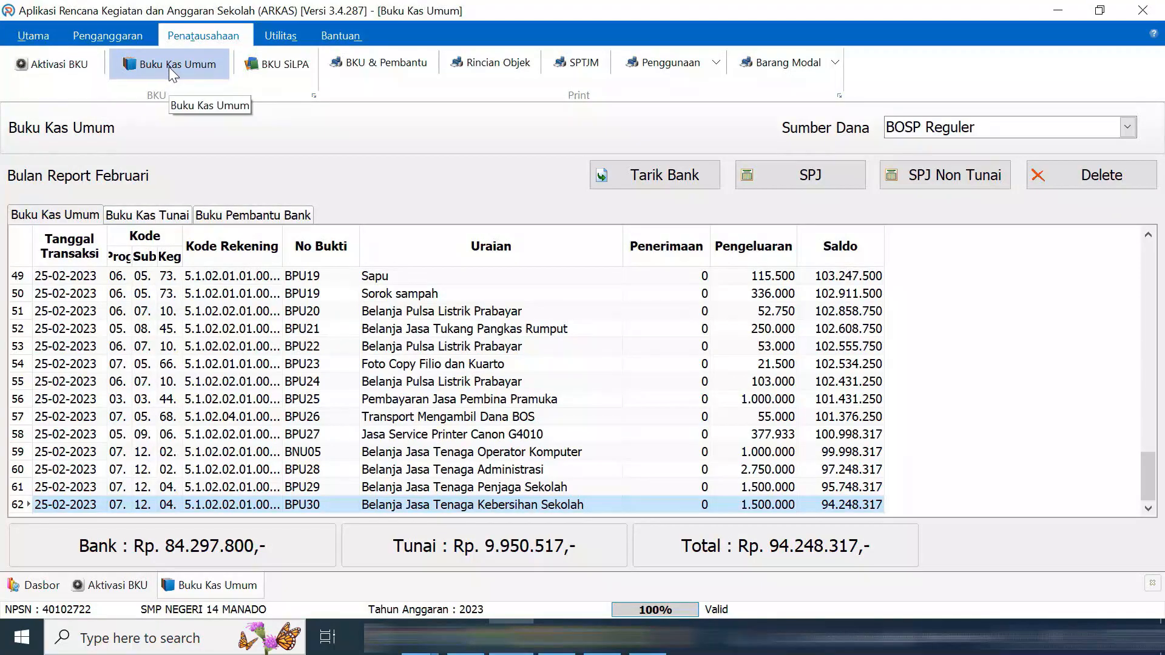
Check the Maret statement PDF from the BKU activation page and open the BPU53 account choices
left_click(60, 64)
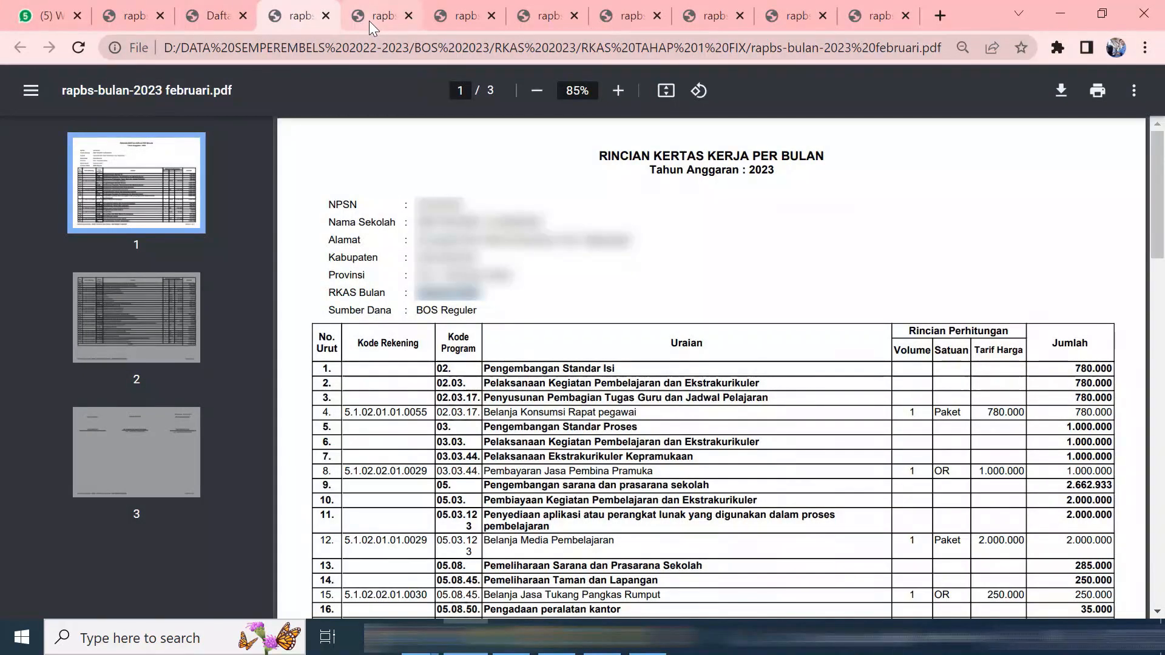
left_click(369, 21)
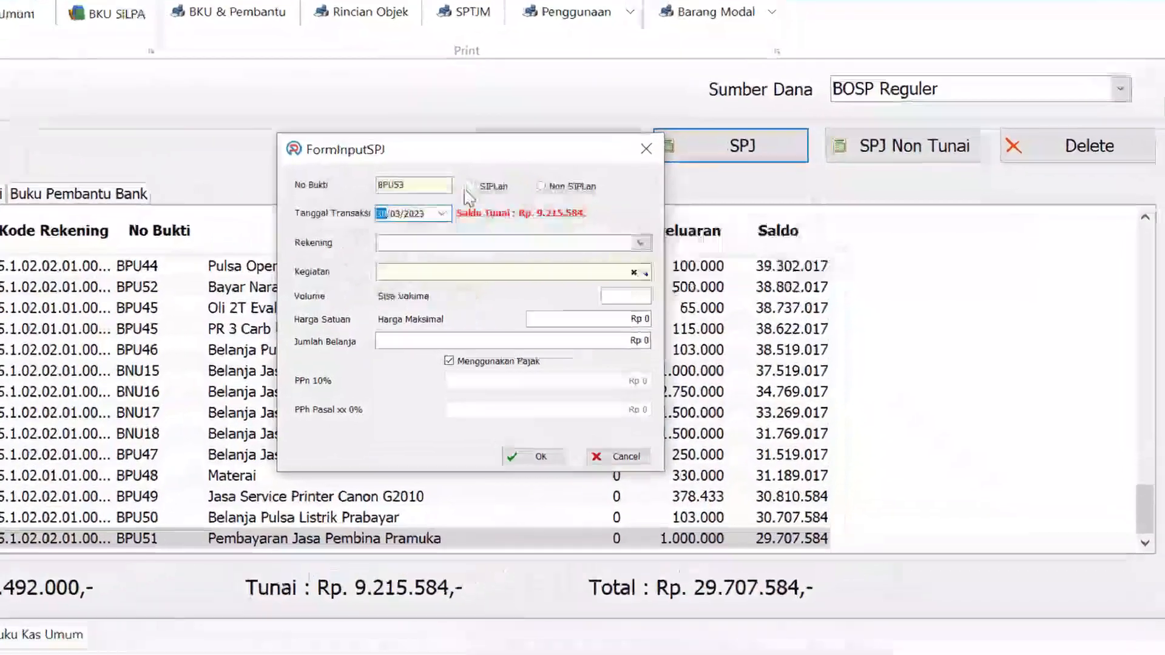
left_click(640, 243)
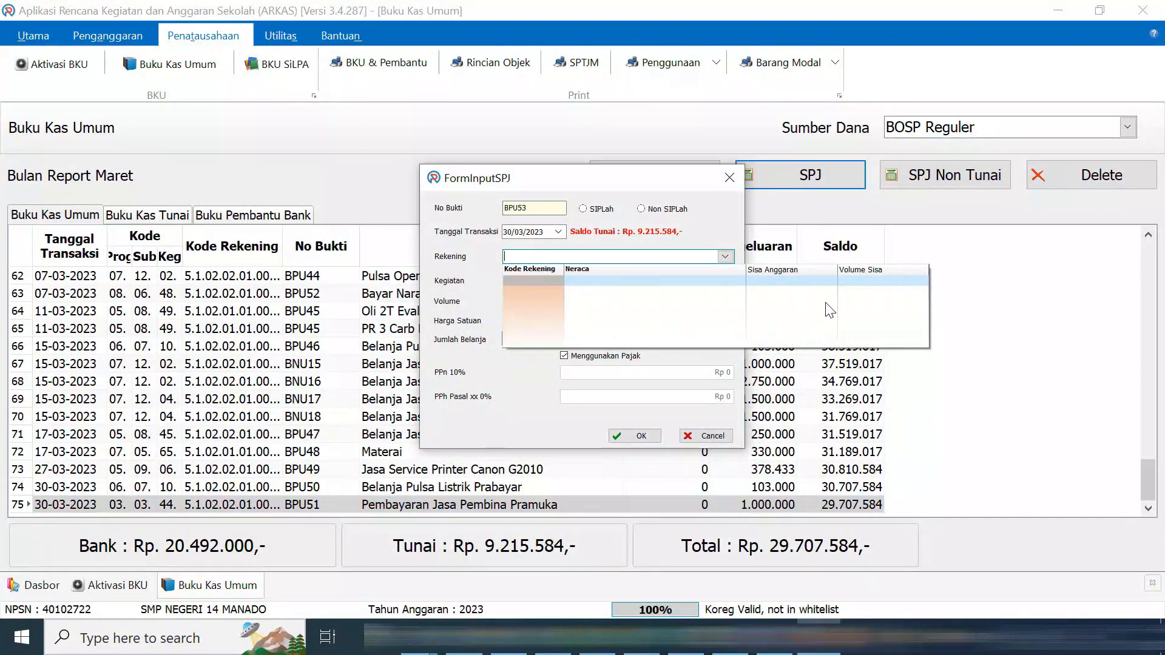
Reopen the empty Rekening list for BPU53, then select %appdata% in the backup notes
left_click(724, 257)
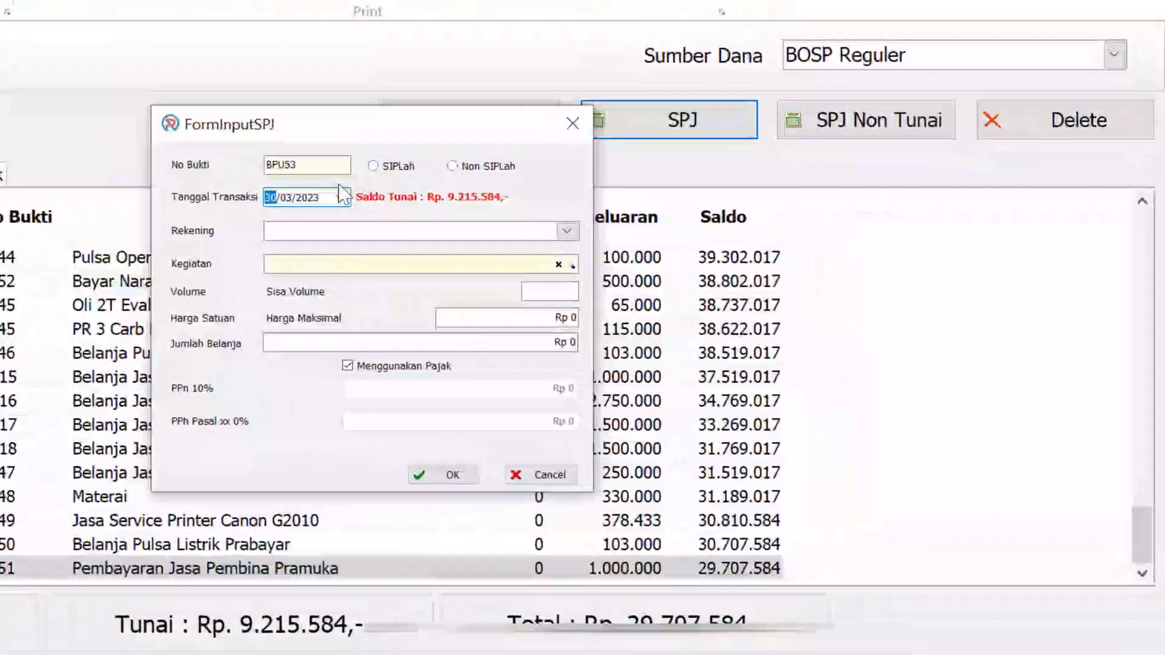
left_click(531, 228)
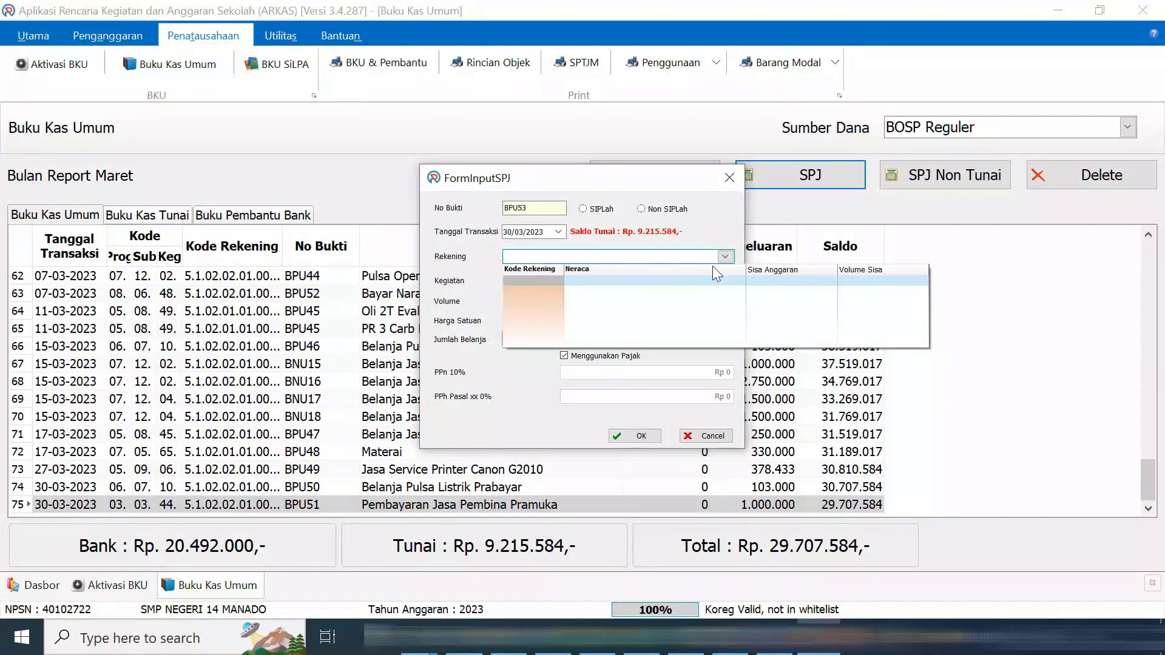
left_click_drag(624, 309, 648, 309)
key("ctrl+c")
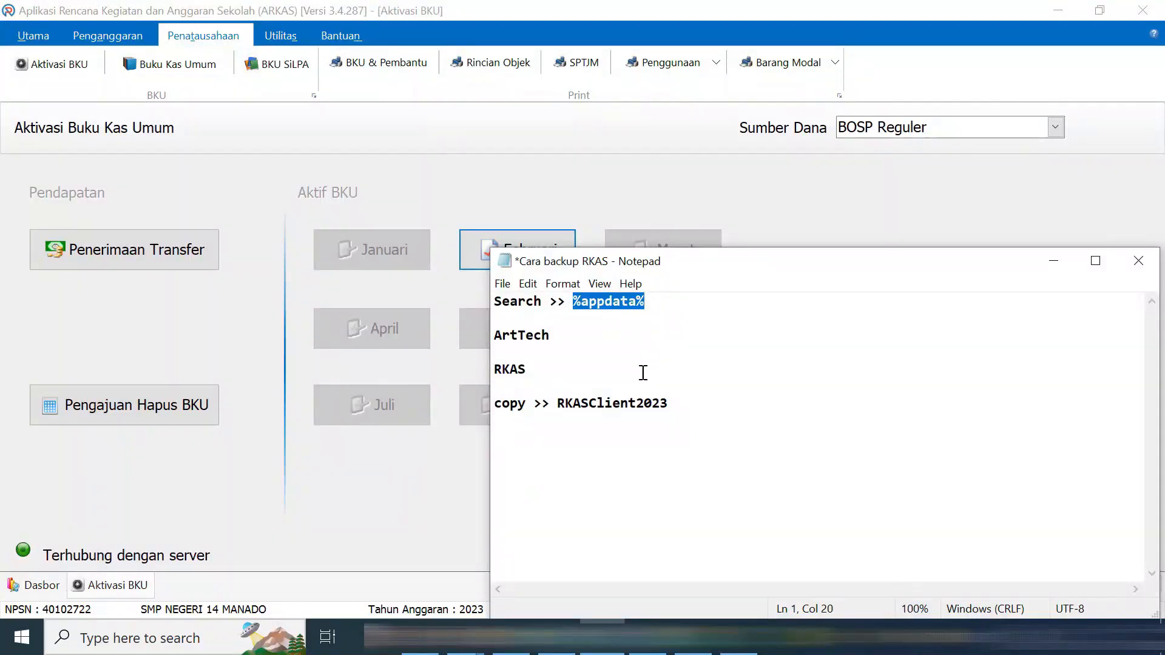
Search Windows for %appdata% and open the AppData\Roaming folder
left_click(134, 635)
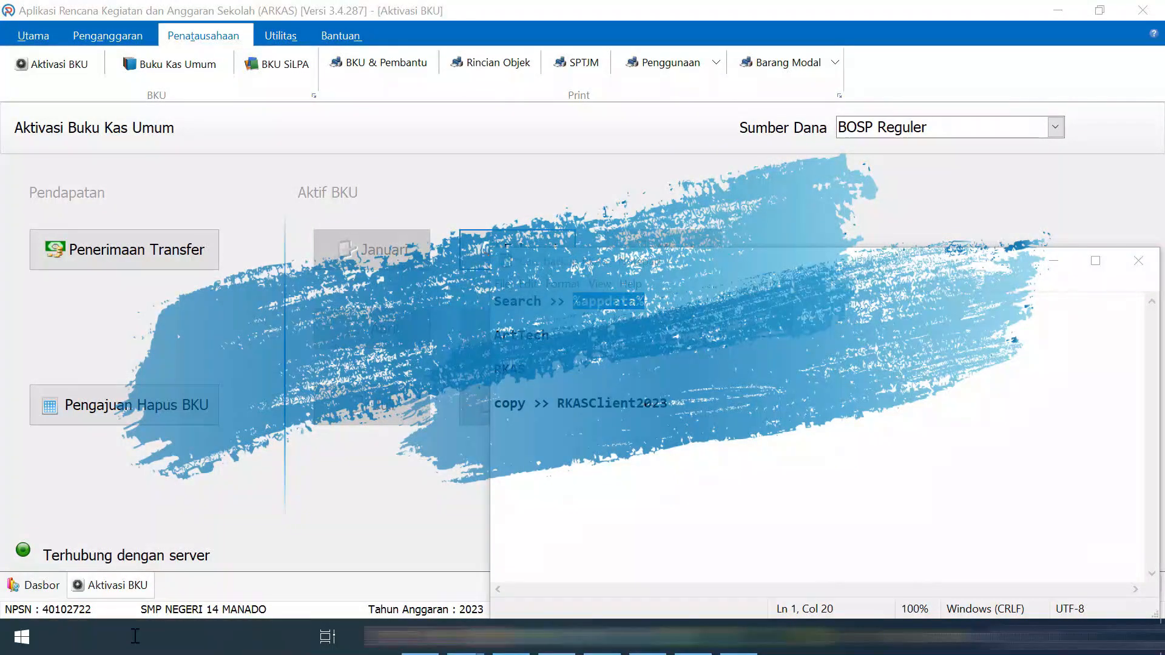
key("ctrl+v")
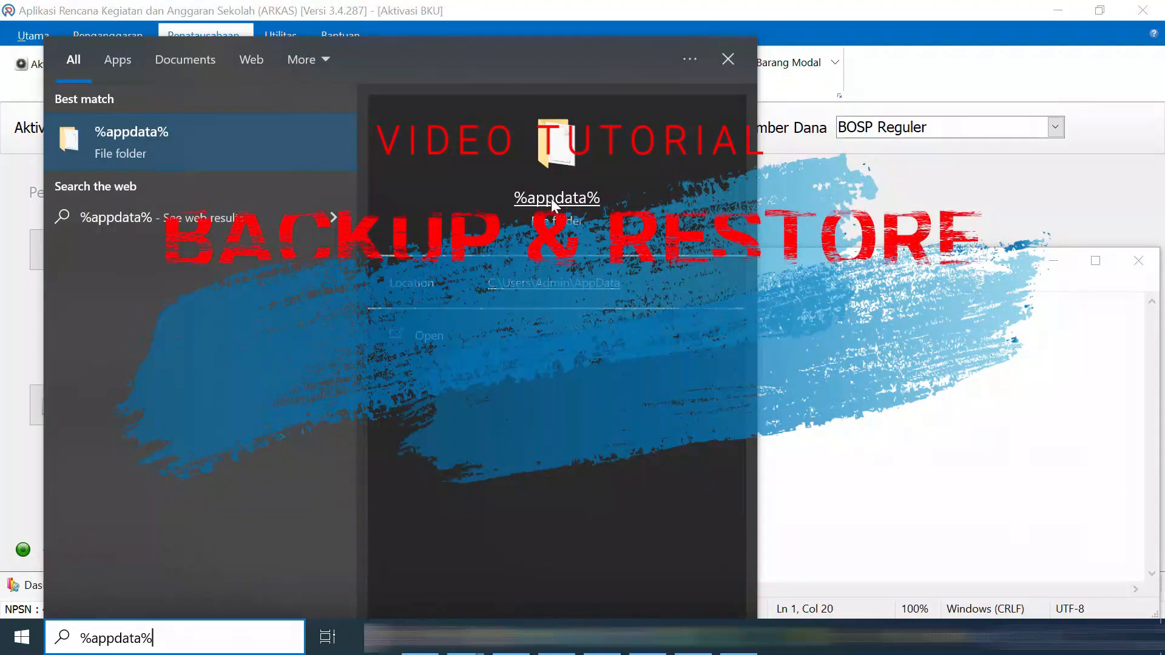
left_click(564, 196)
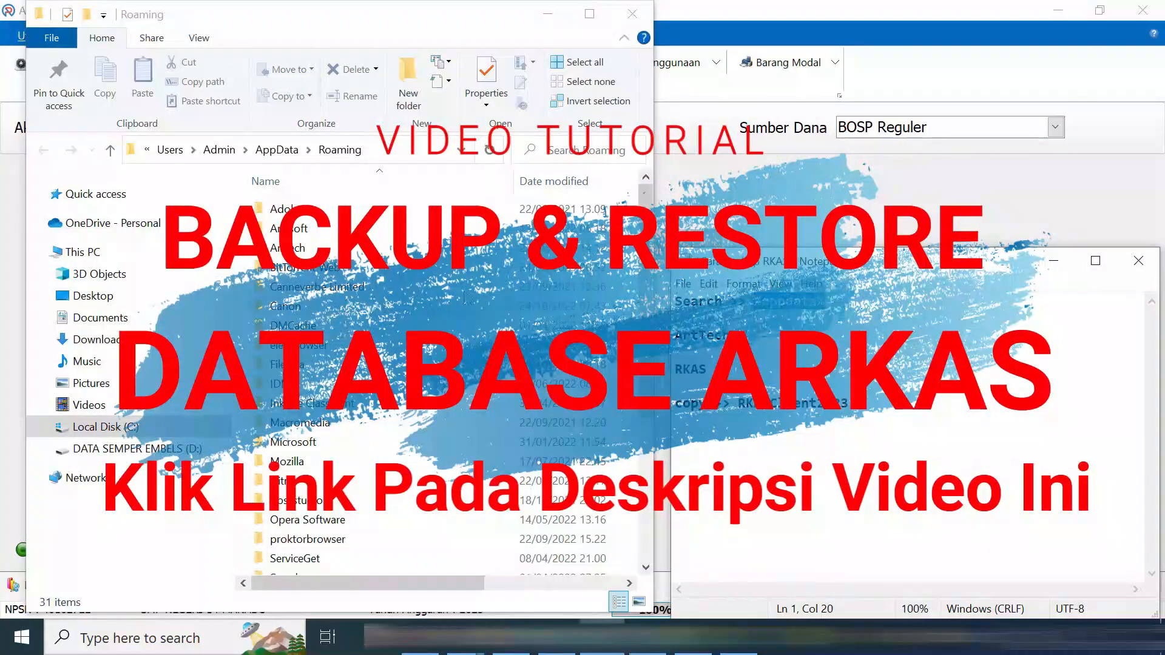
Copy the RKAS data folder from %appdata%\ArtTech
double_click(294, 248)
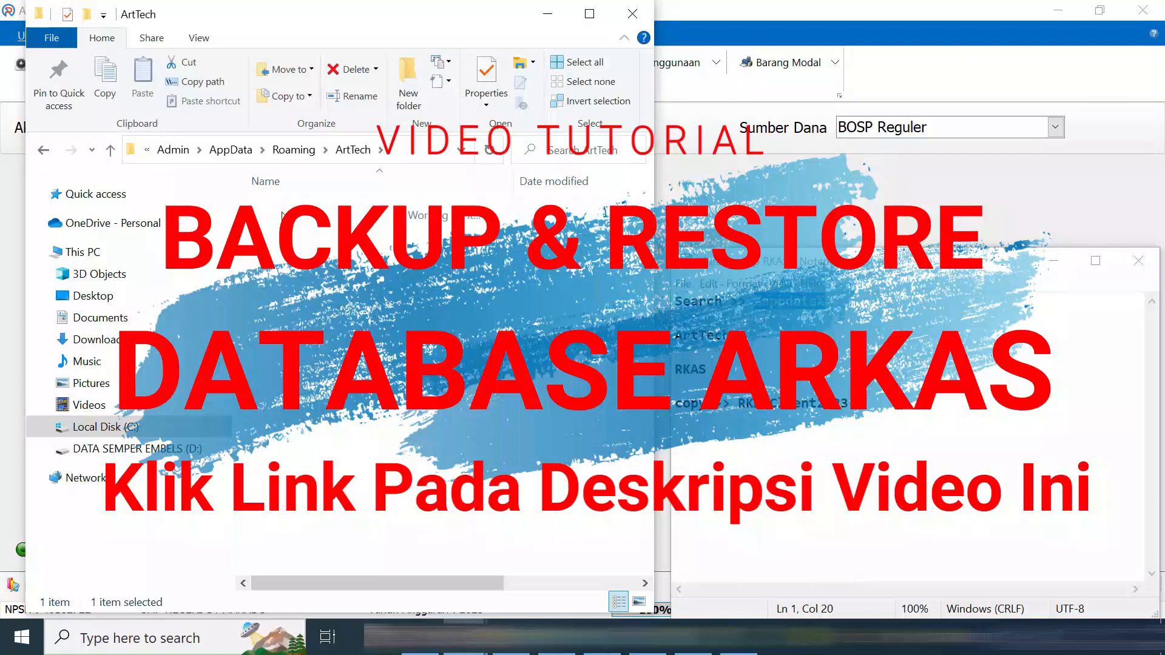
double_click(284, 210)
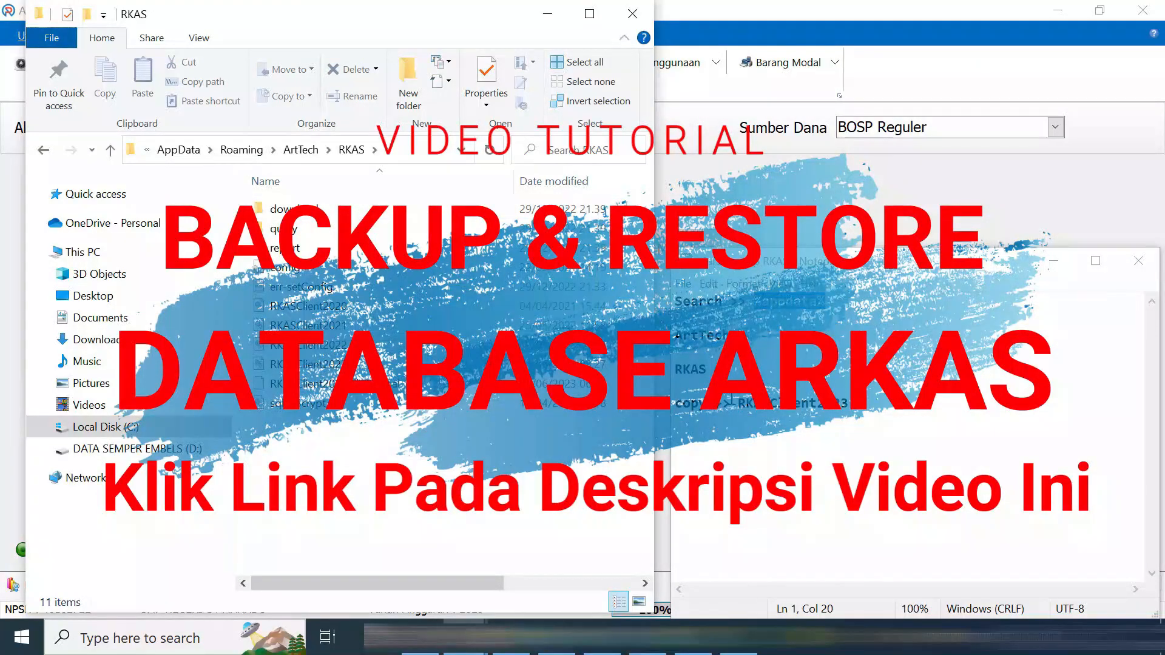
left_click(324, 366)
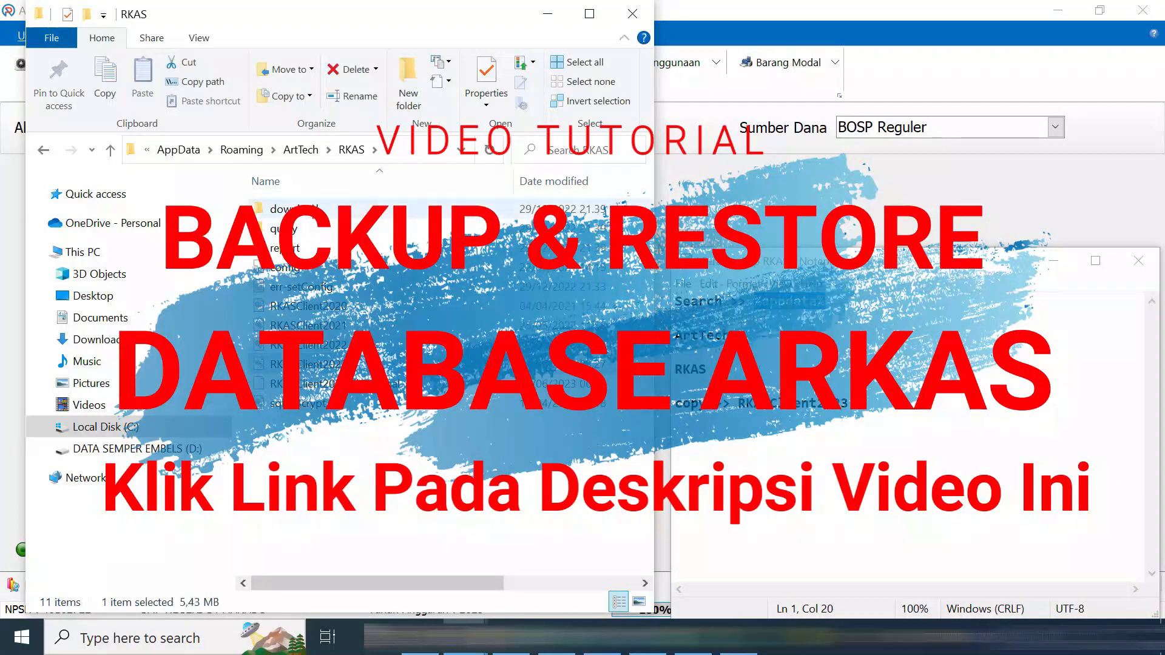
left_click(43, 149)
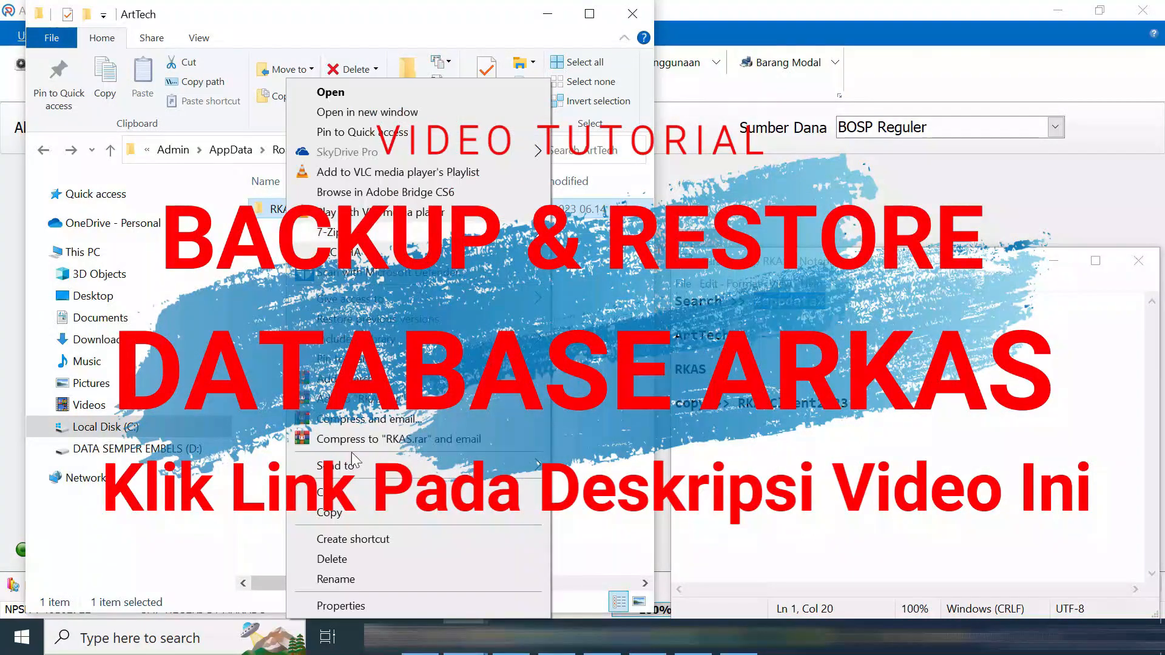
left_click(361, 515)
Create a folder 'BACKUP ARKAS 24062023 (Sebelum Tutup BKU Februari)' inside BACKUP ARKAS
mouse_move(467, 653)
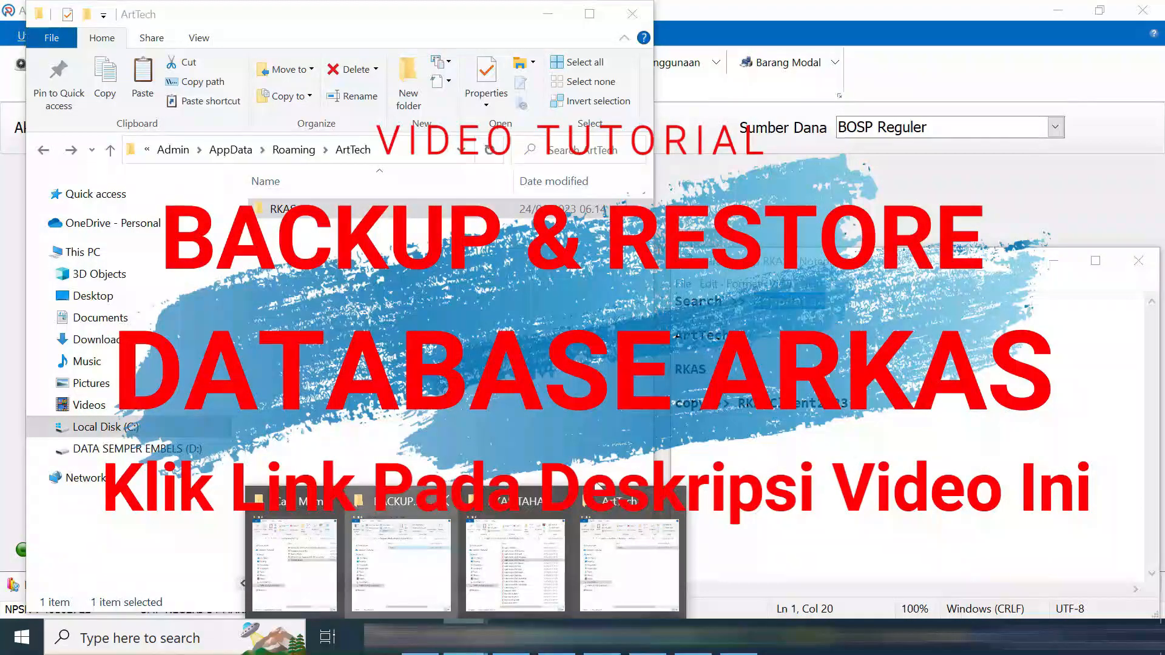
left_click(401, 568)
left_click_drag(367, 8, 859, 6)
right_click(833, 407)
mouse_move(862, 367)
left_click(687, 372)
type("BACKUP")
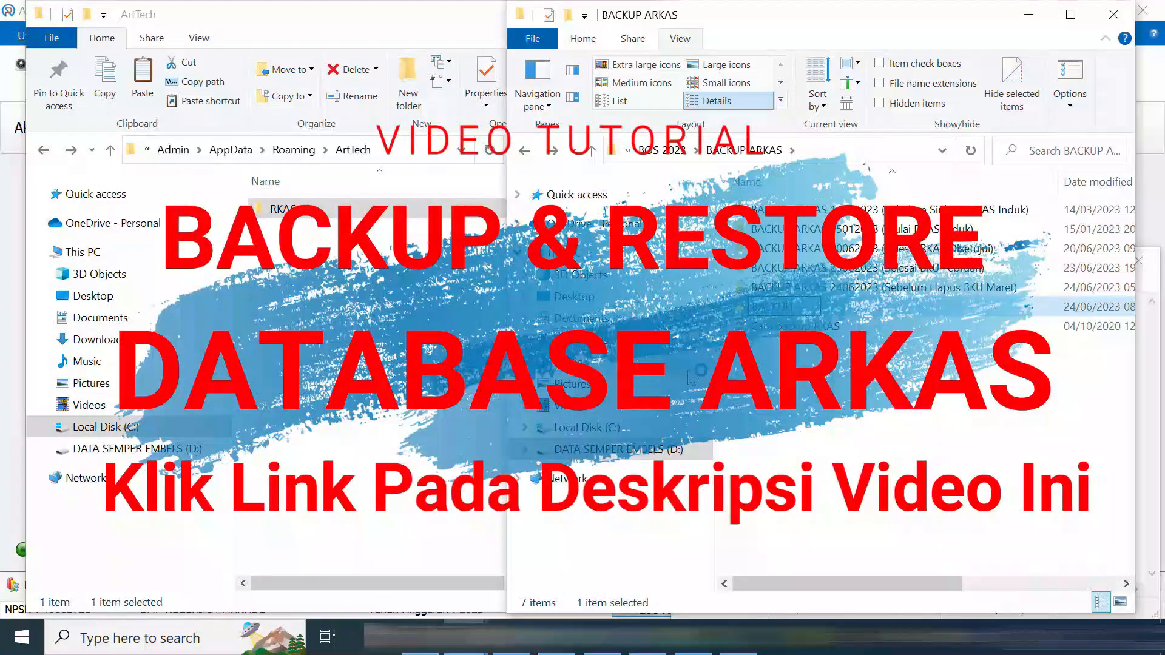
type(" ARKAS 24062023")
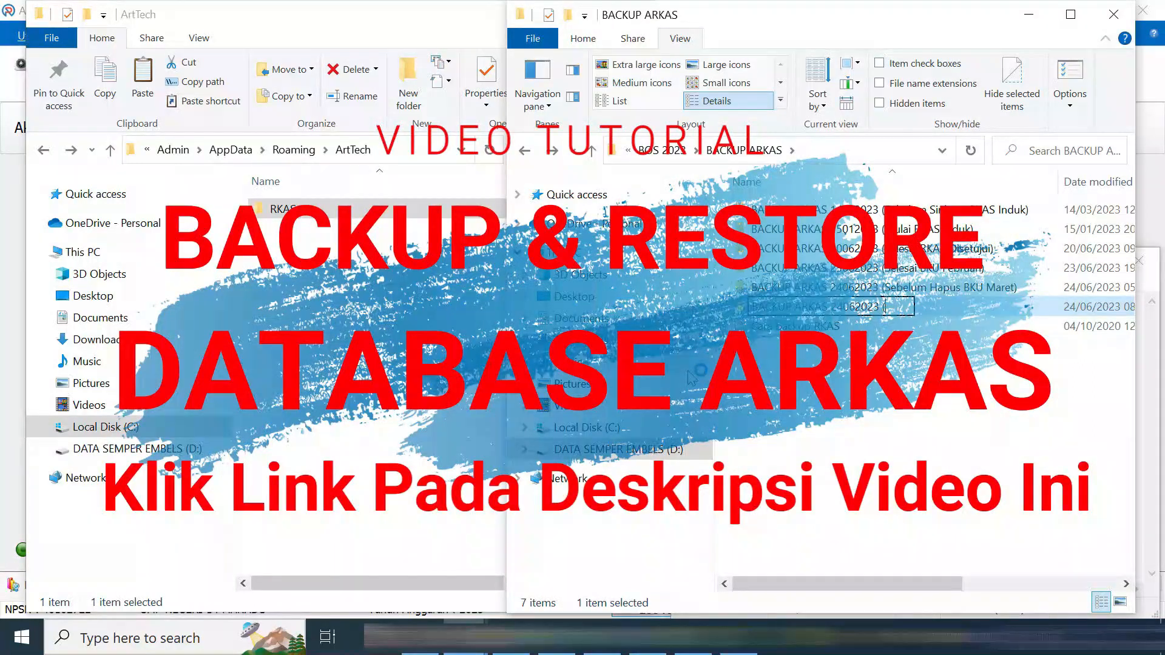
type(" (Sebelum Tutup ")
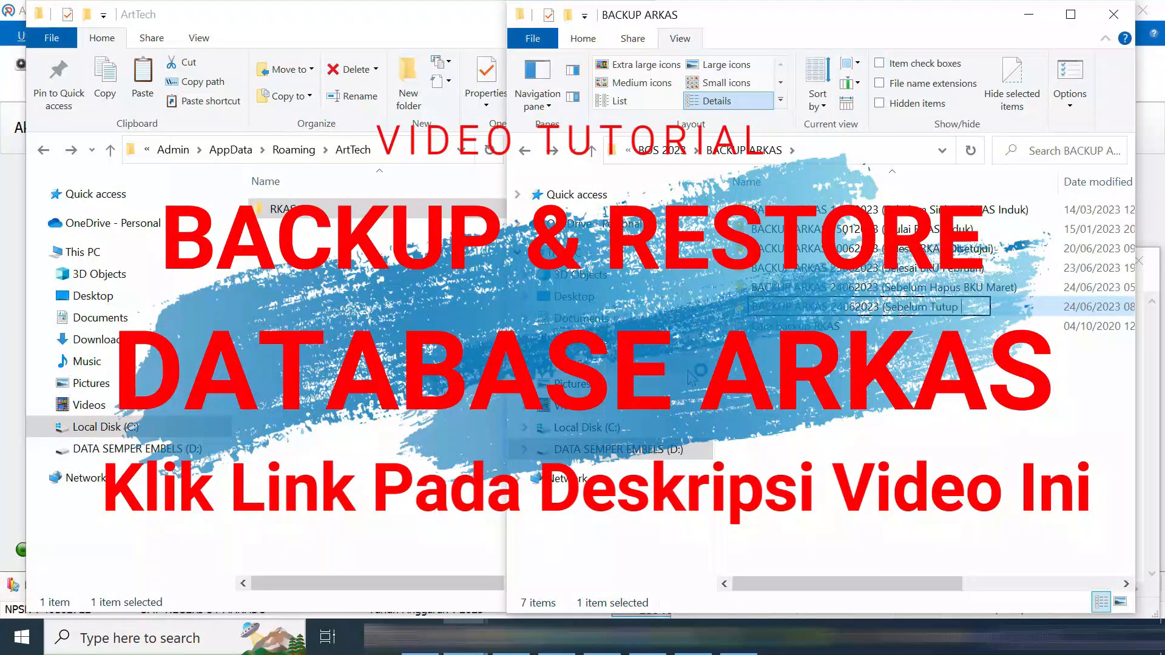
type("BKU Februari")
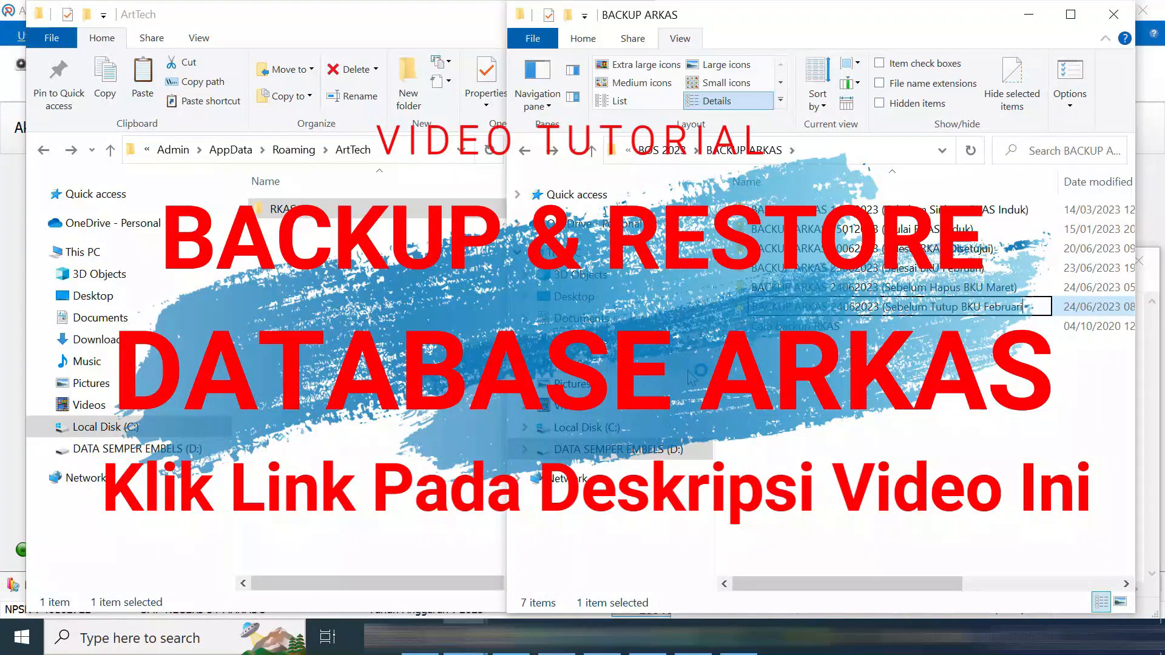
key("Return")
Paste the copied RKAS folder into the new backup folder
double_click(833, 307)
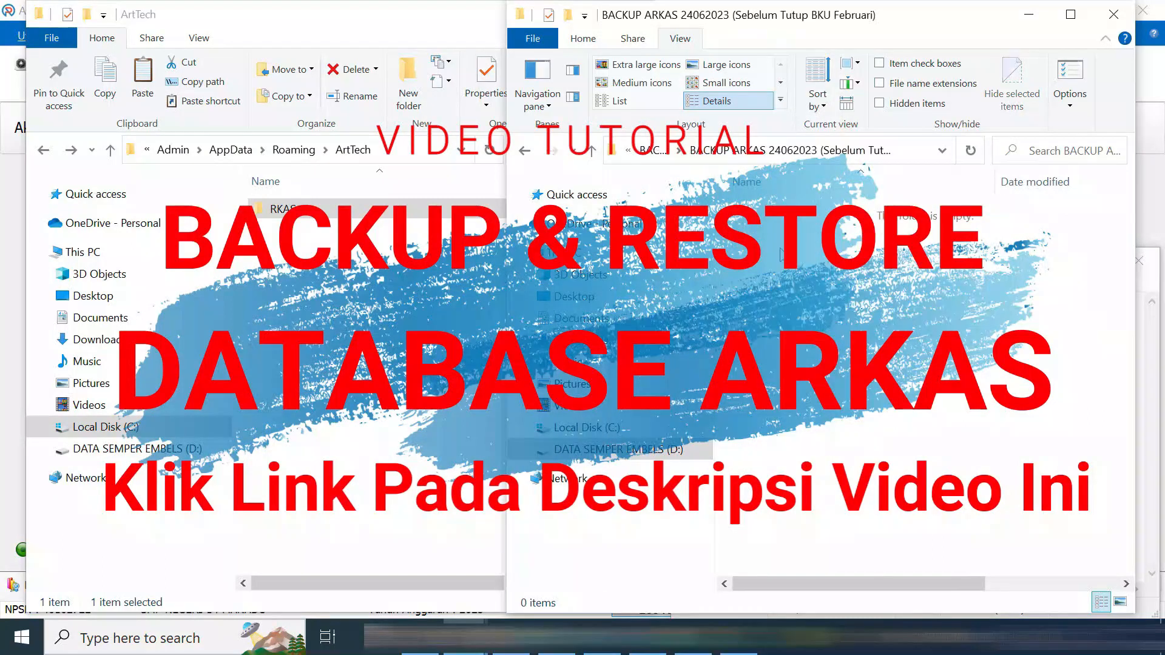
key("ctrl+v")
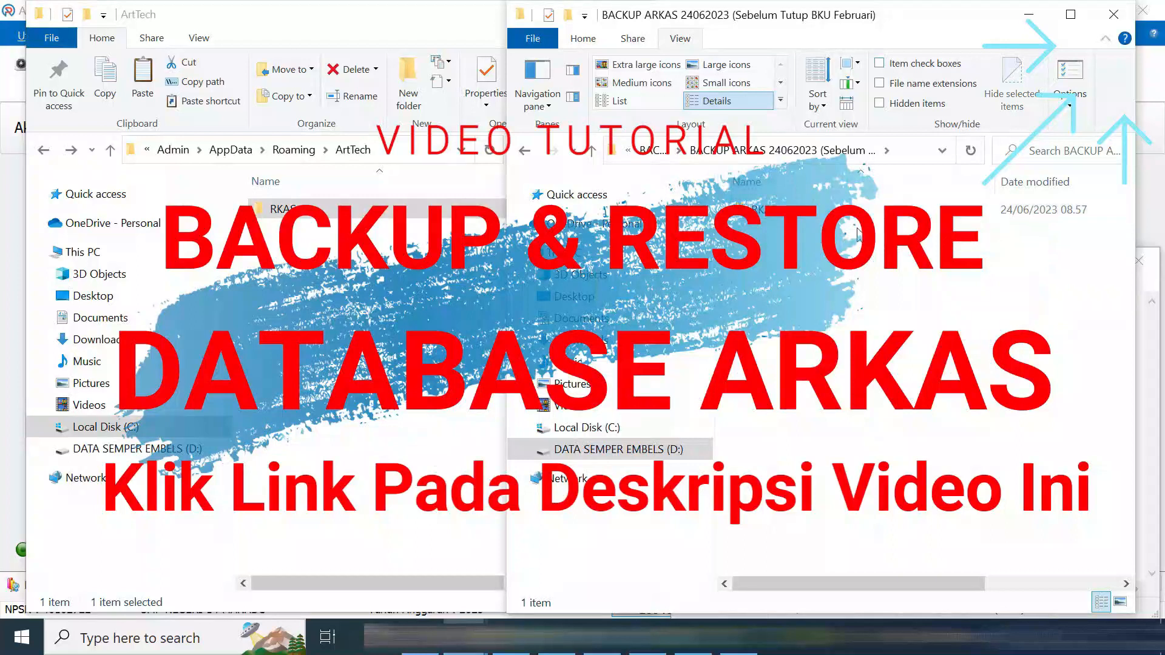
key("alt+Up")
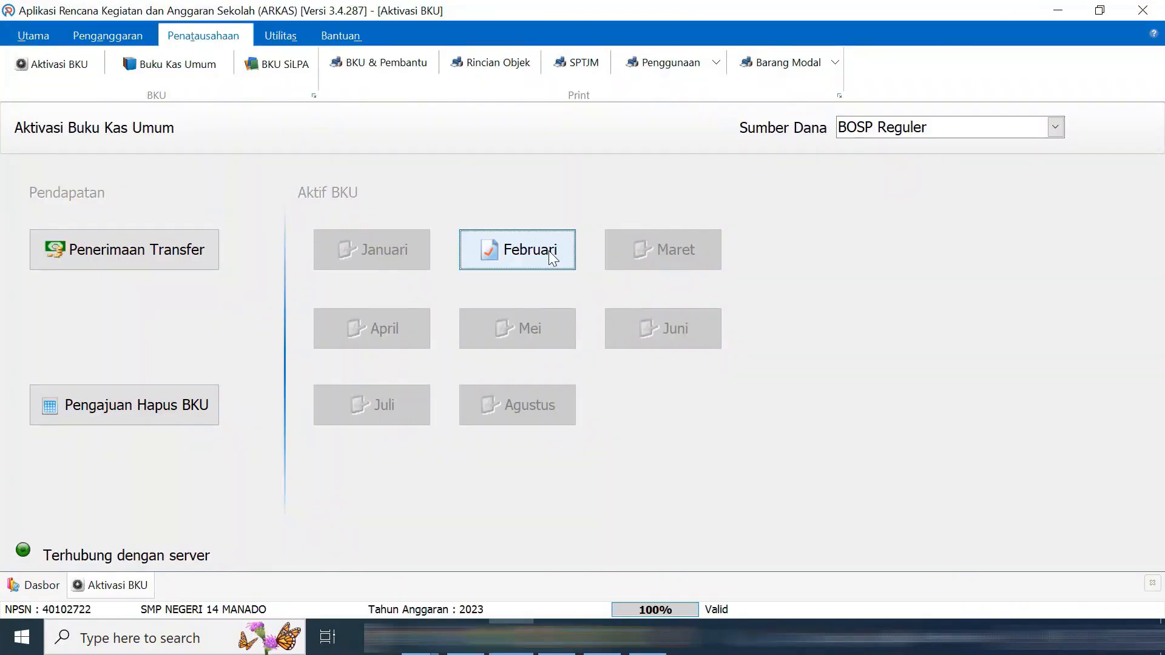
Close the Februari BOSP Reguler cash book with Rp 0 bank interest and Rp 0 charges
left_click(552, 258)
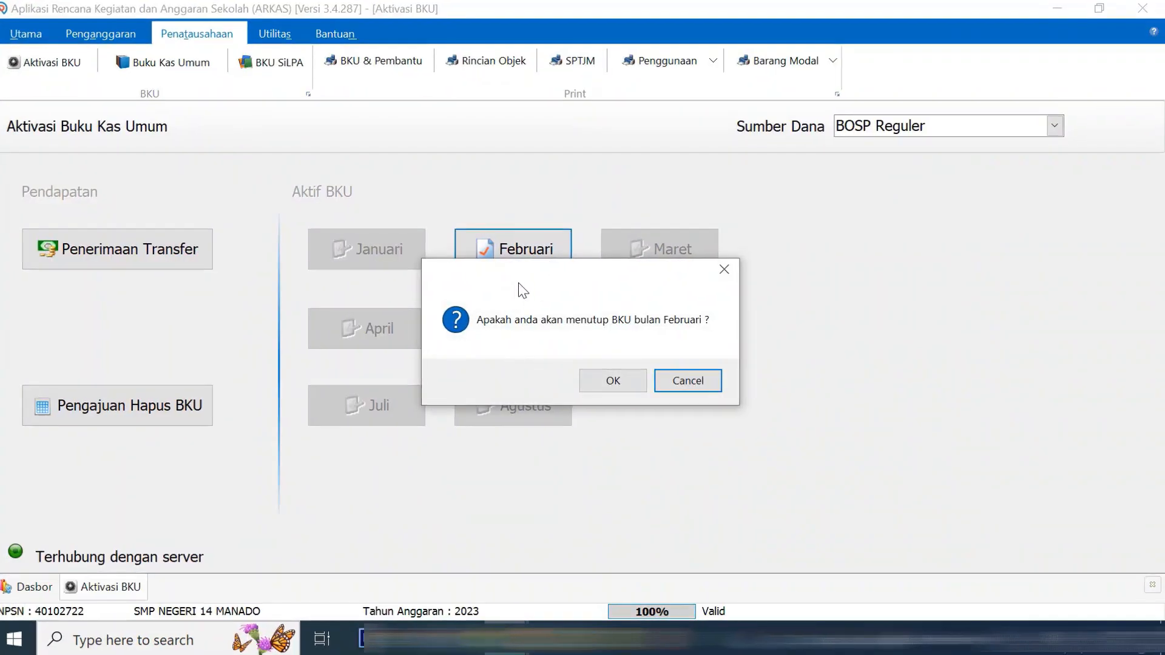
left_click_drag(534, 270, 861, 237)
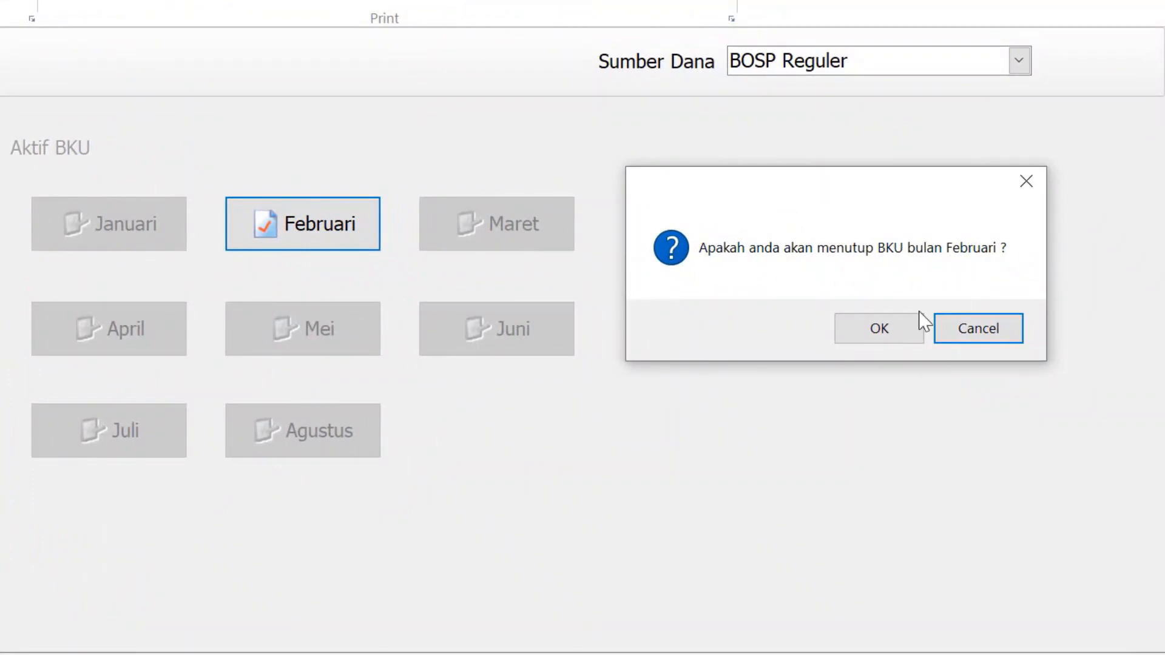
left_click(899, 331)
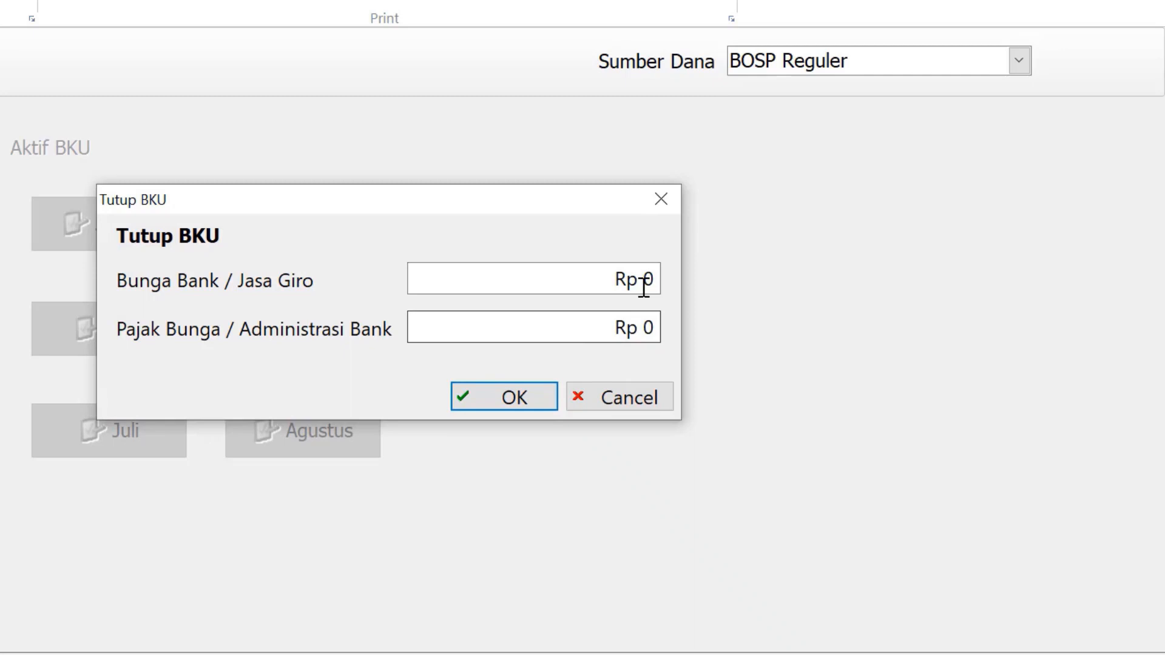
left_click(535, 393)
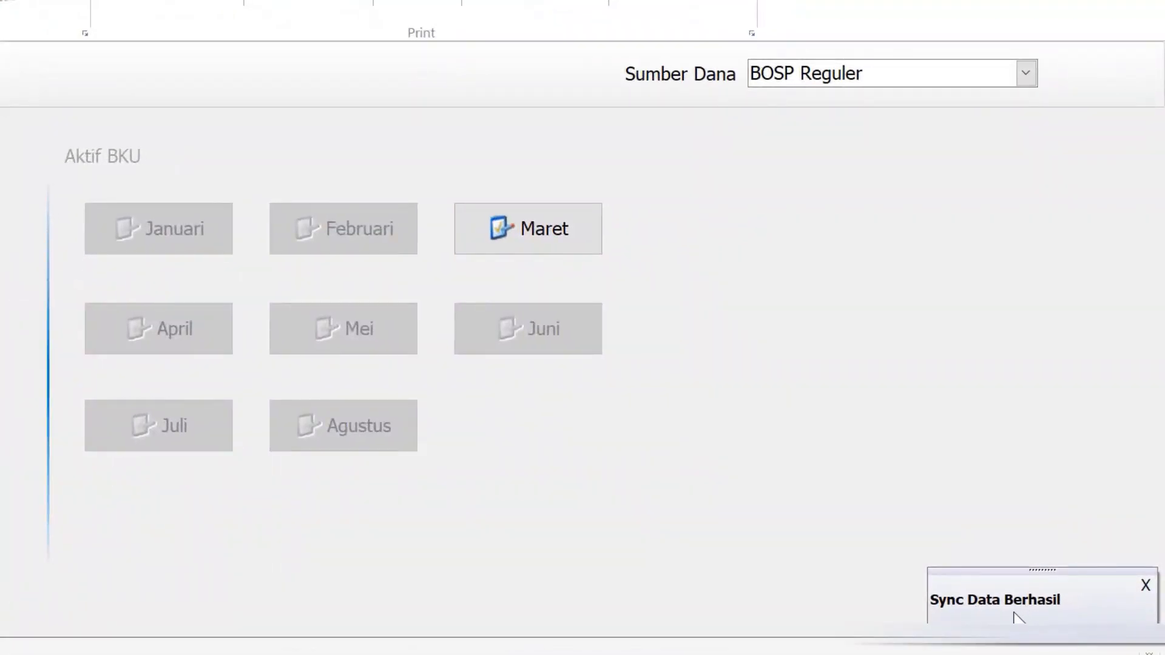
Activate Maret and open its Buku Kas Umum with BOSP Reguler as funding source
left_click(559, 241)
left_click(496, 332)
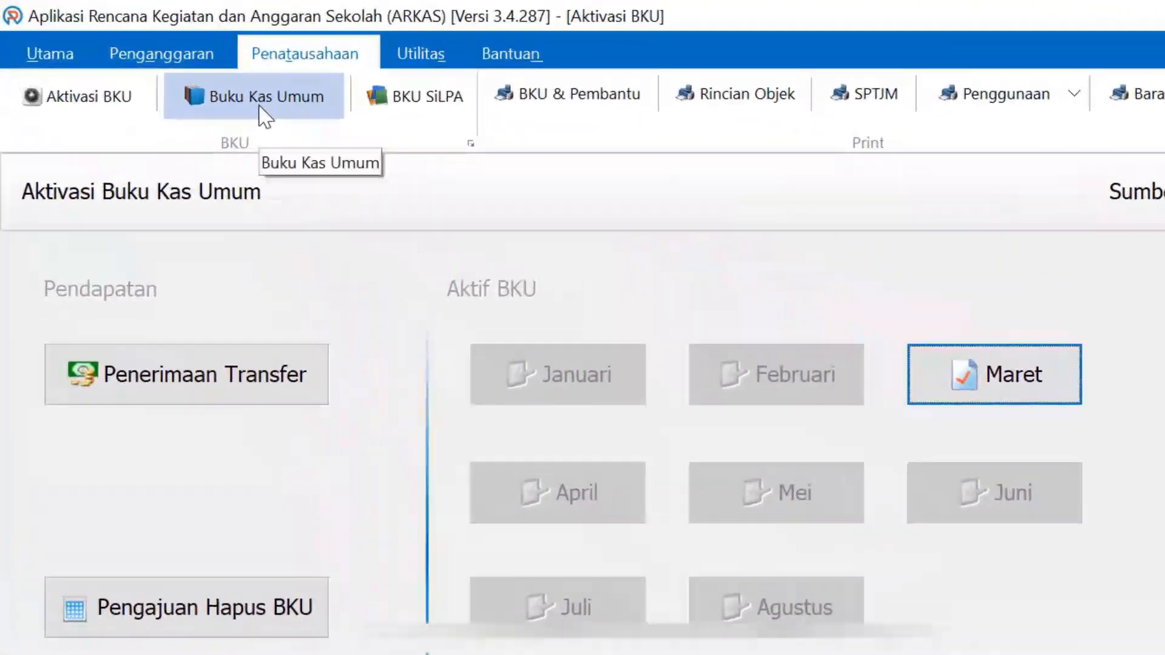
left_click(261, 109)
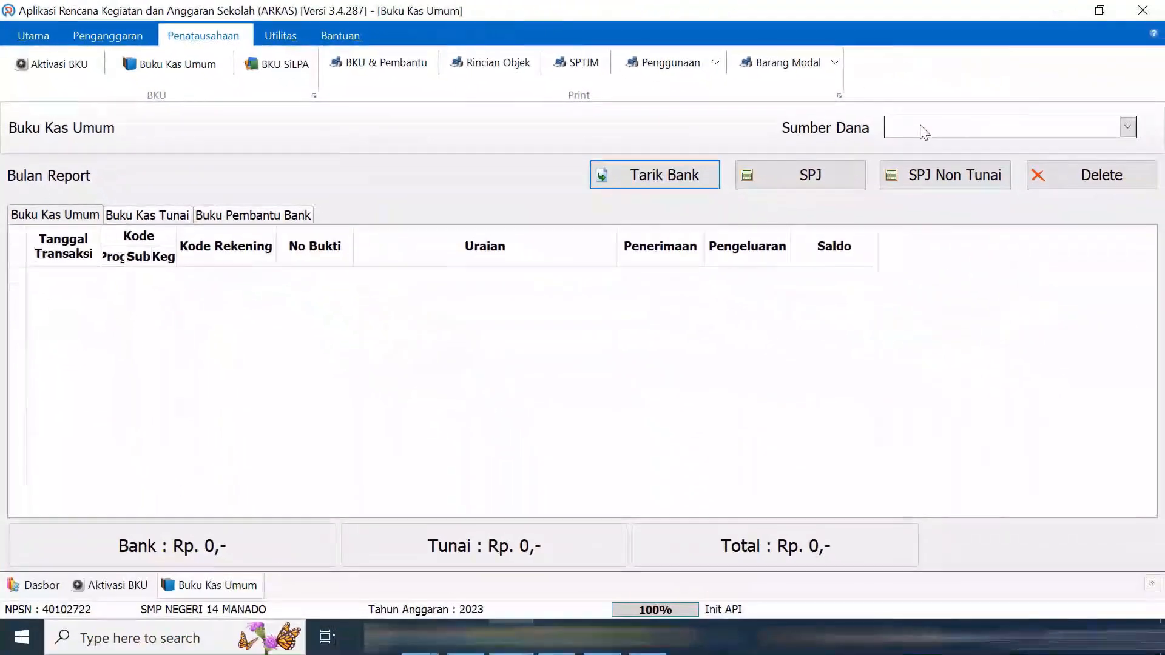
left_click(923, 132)
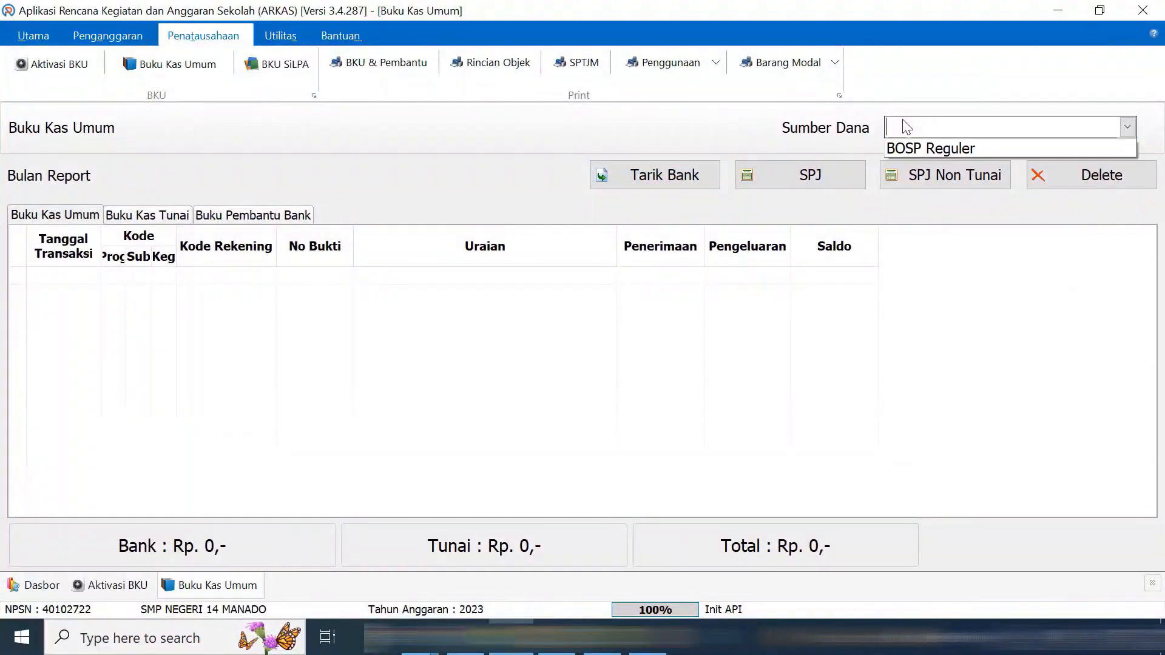
left_click(910, 147)
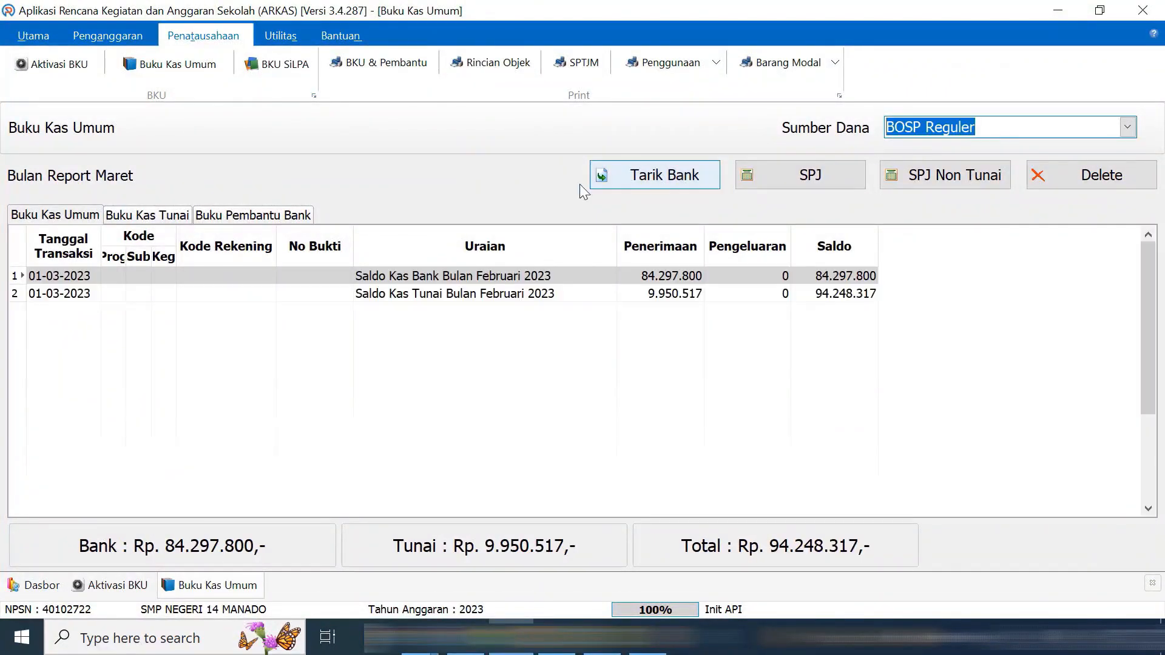
Compare the February cash balance row with row 211 in the Daftar Rekening Asal PDF
left_click(825, 295)
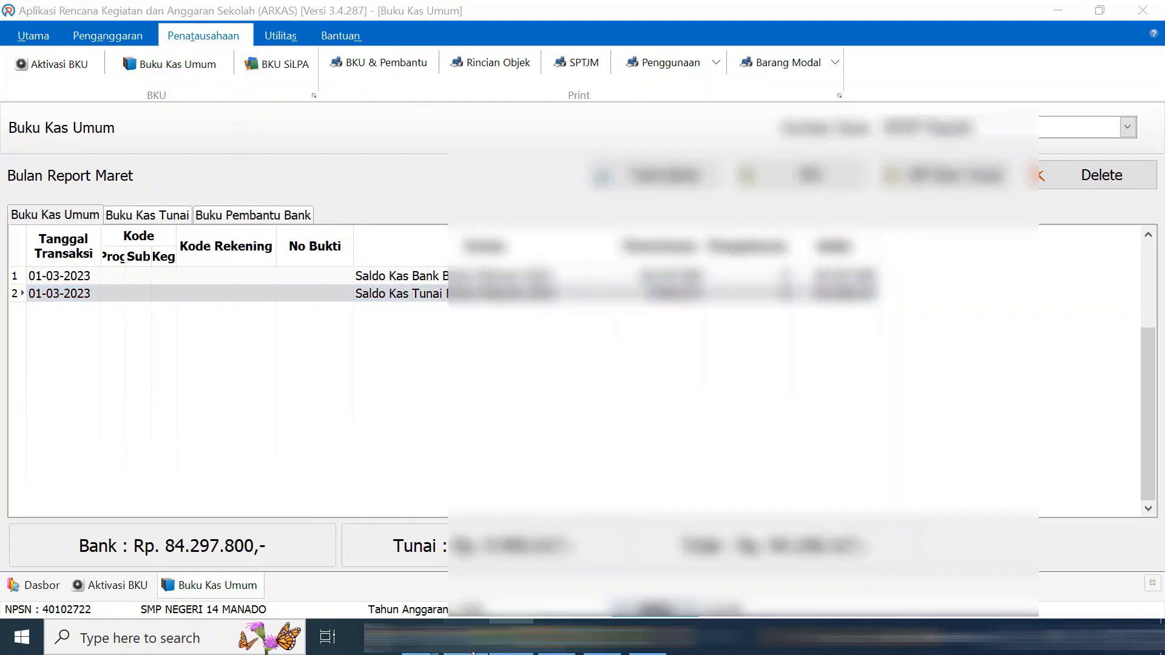
left_click(466, 637)
left_click_drag(585, 483, 910, 483)
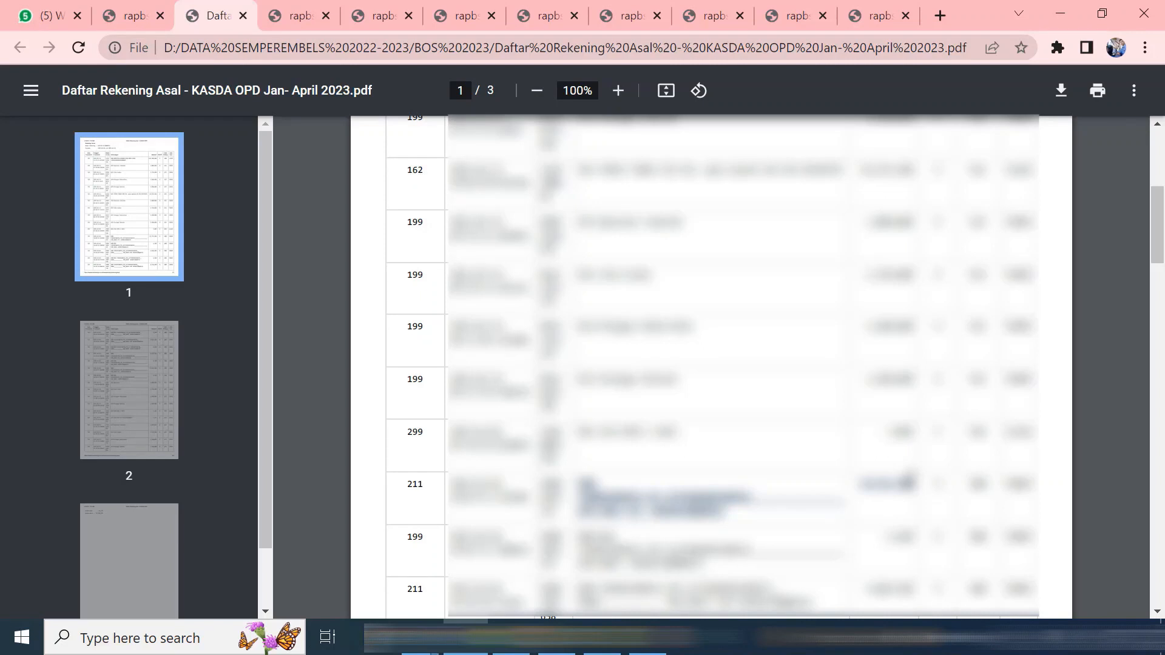
Clear the selection in the Daftar Rekening Asal PDF and return to ARKAS
left_click(913, 484)
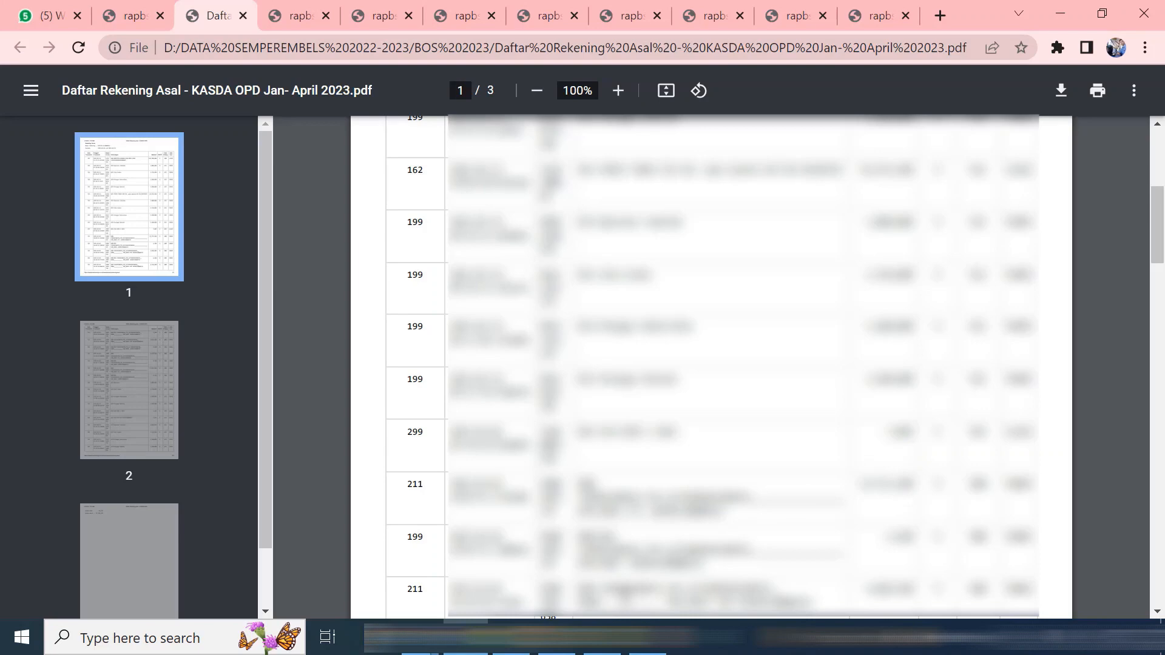
key("alt+Tab")
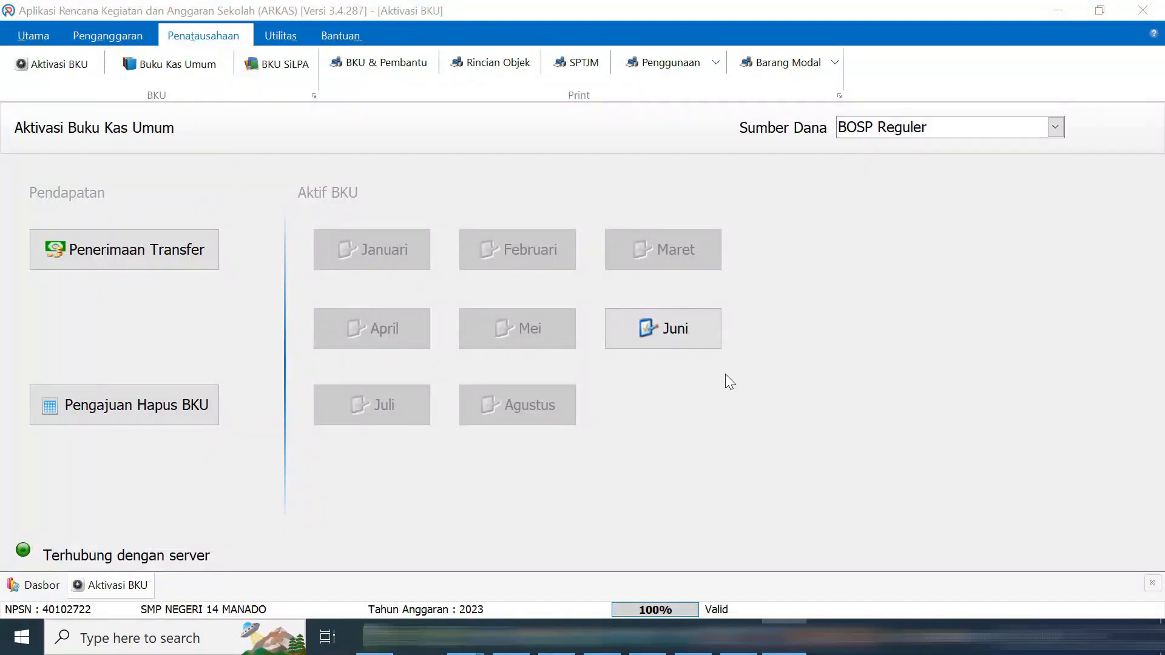
Activate the Juni cash book, declining the prompt to close it for now
left_click(663, 336)
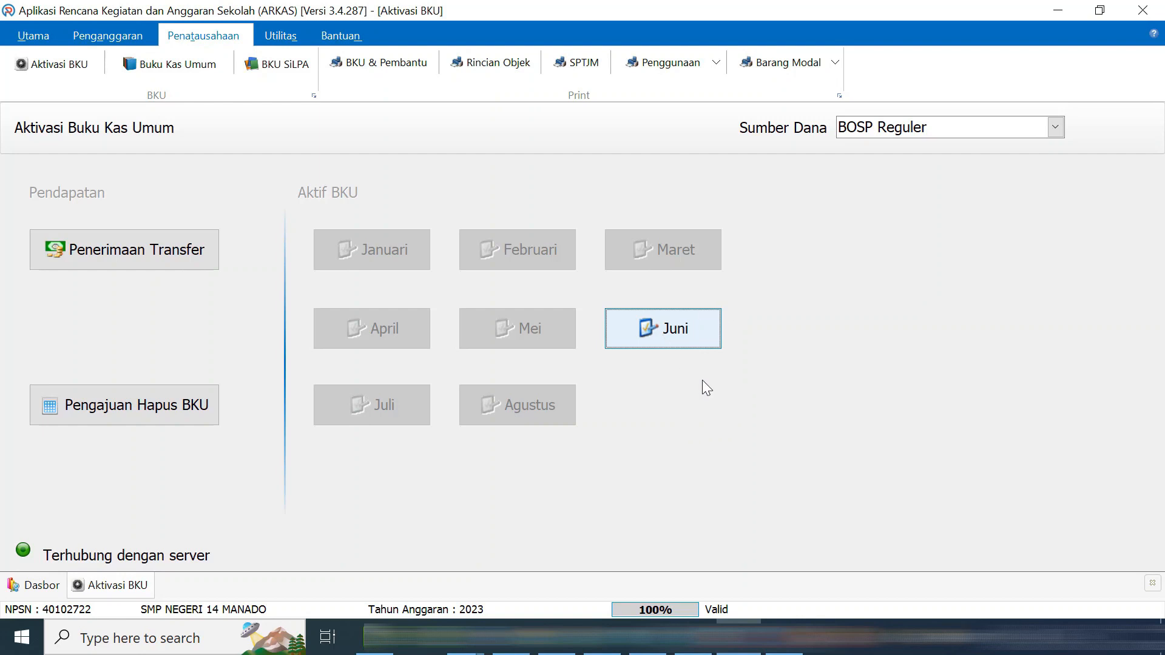
left_click(699, 322)
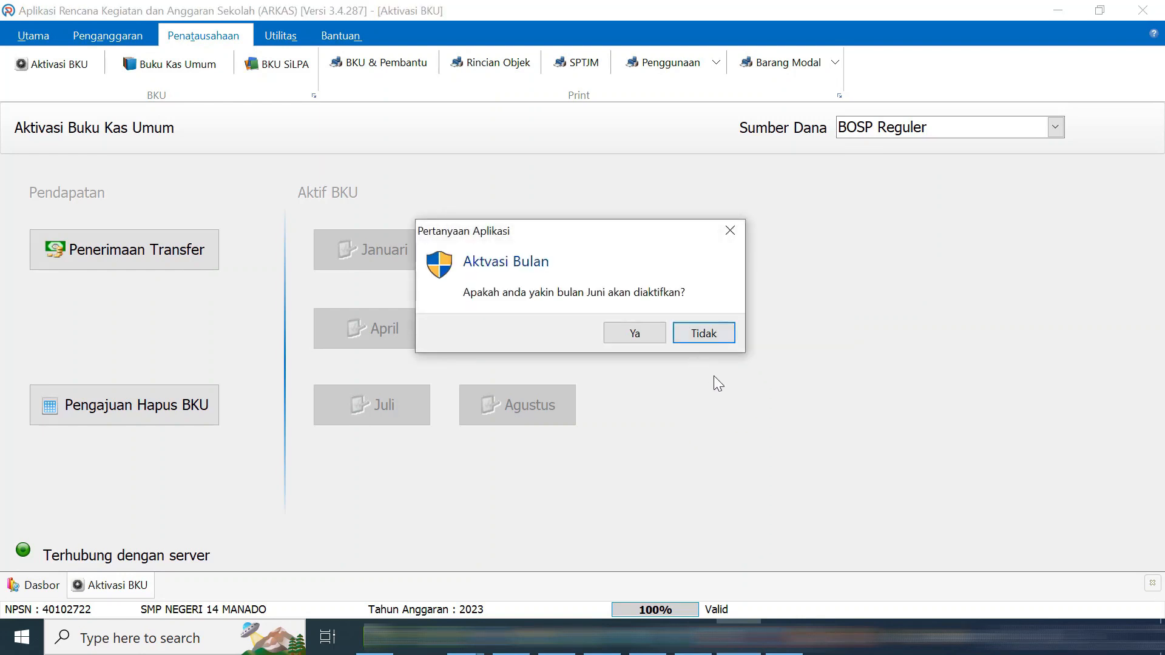
left_click(647, 333)
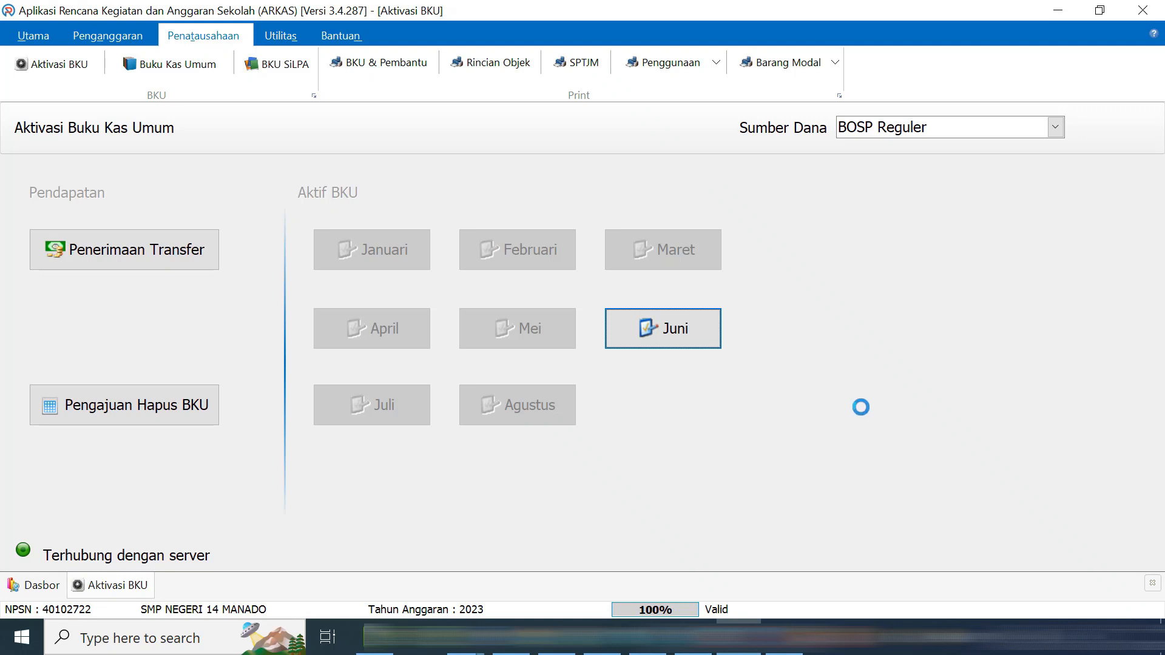
left_click(647, 333)
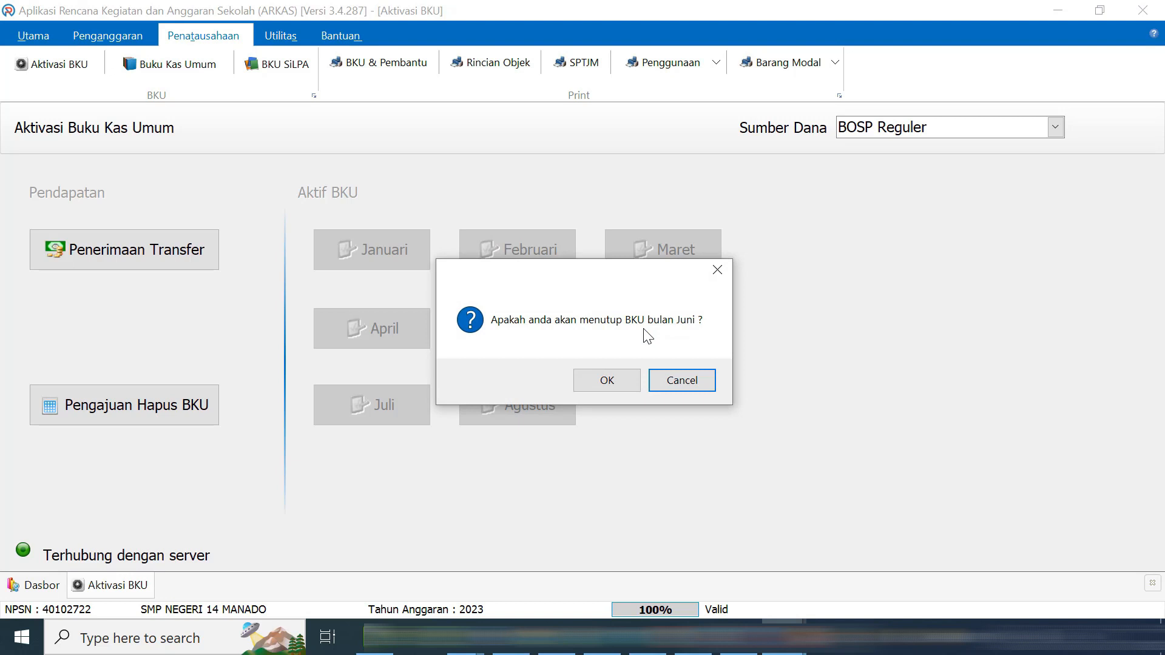
left_click(682, 380)
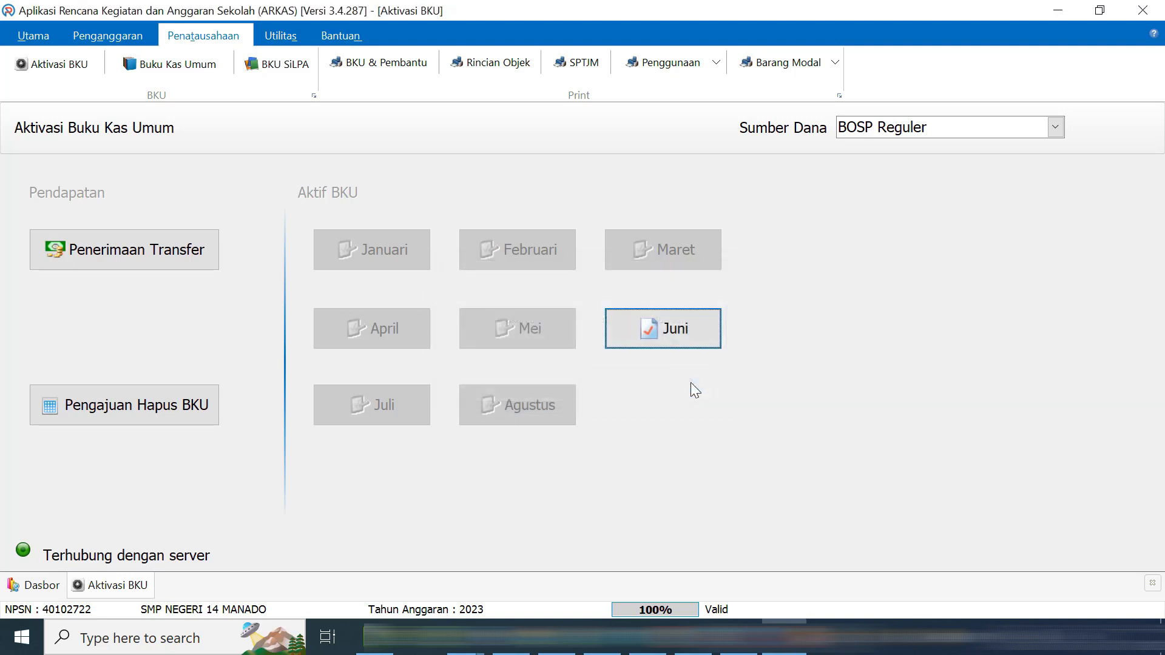
Begin SPJ entry BPU74 under Belanja Jasa Tukang Pangkas Rumput, checking the June budget PDF
left_click(477, 297)
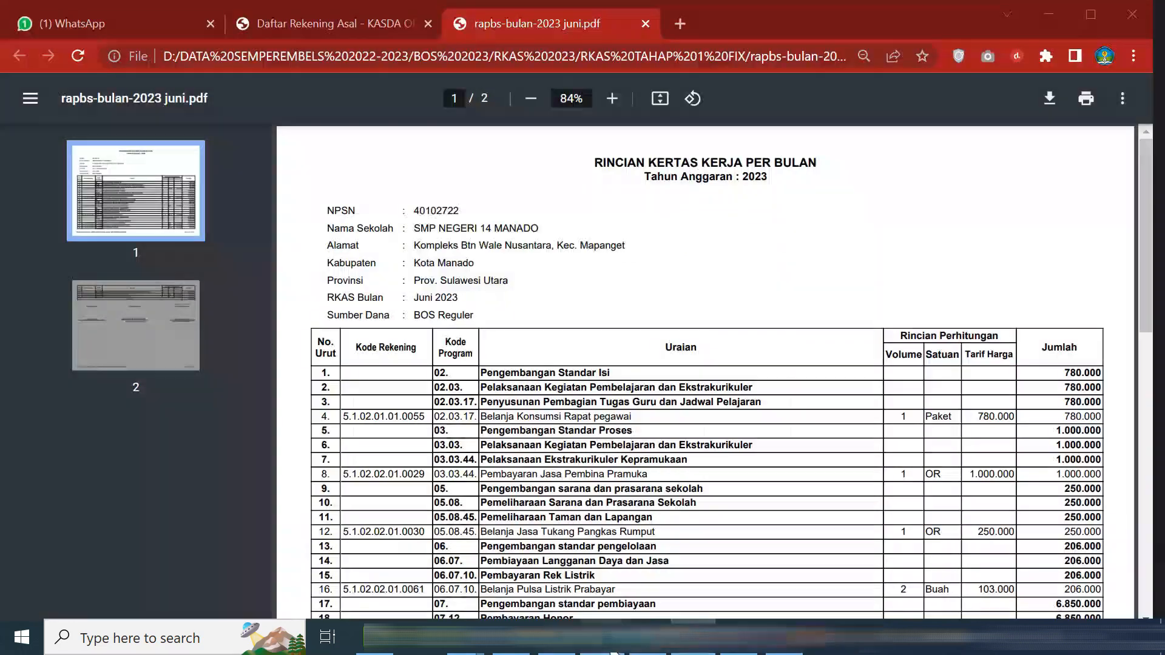
left_click(615, 646)
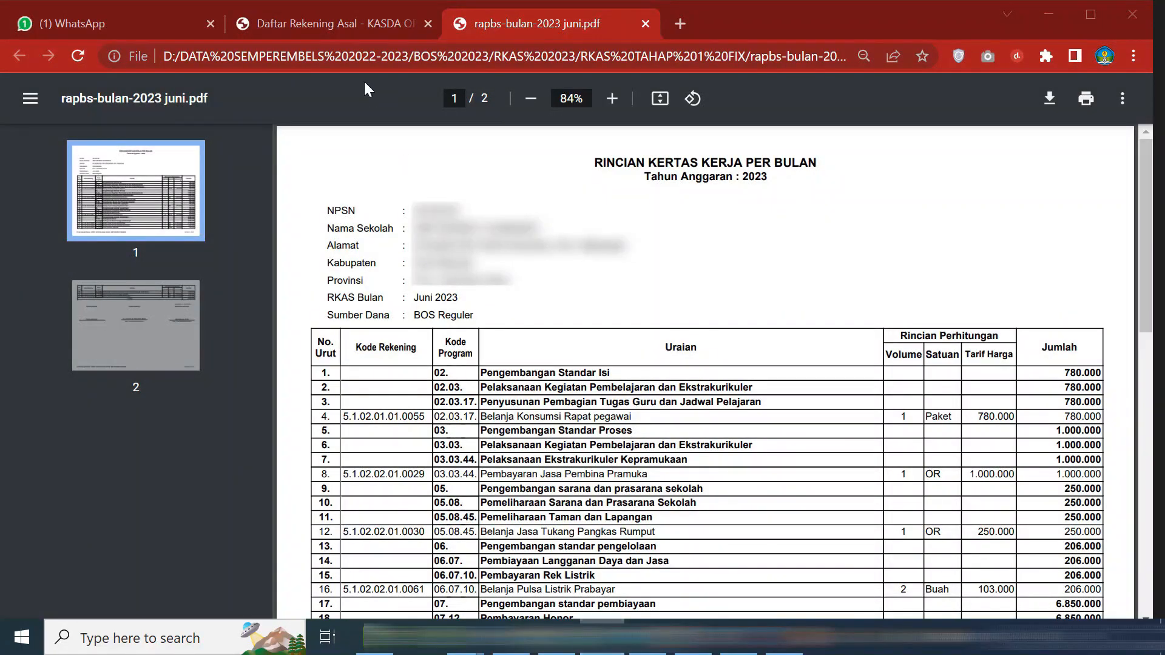
key("alt+Tab")
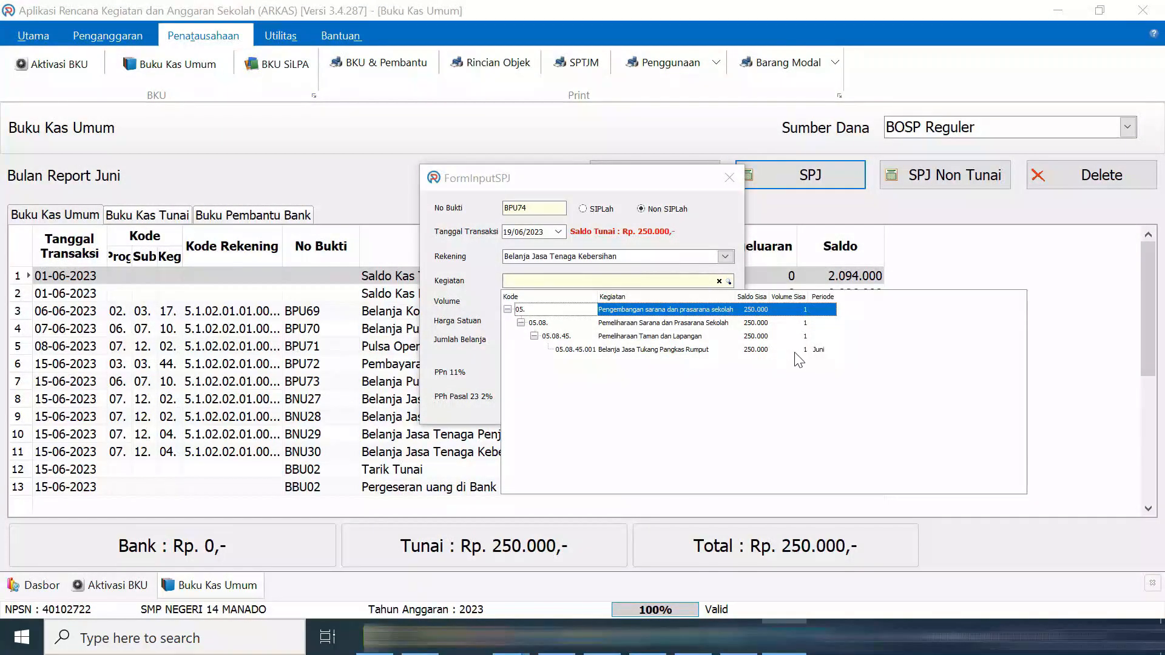
left_click(819, 350)
Save BPU74 with volume 1 at Rp 250.000 and Menggunakan Pajak unticked
type("1")
left_click(565, 355)
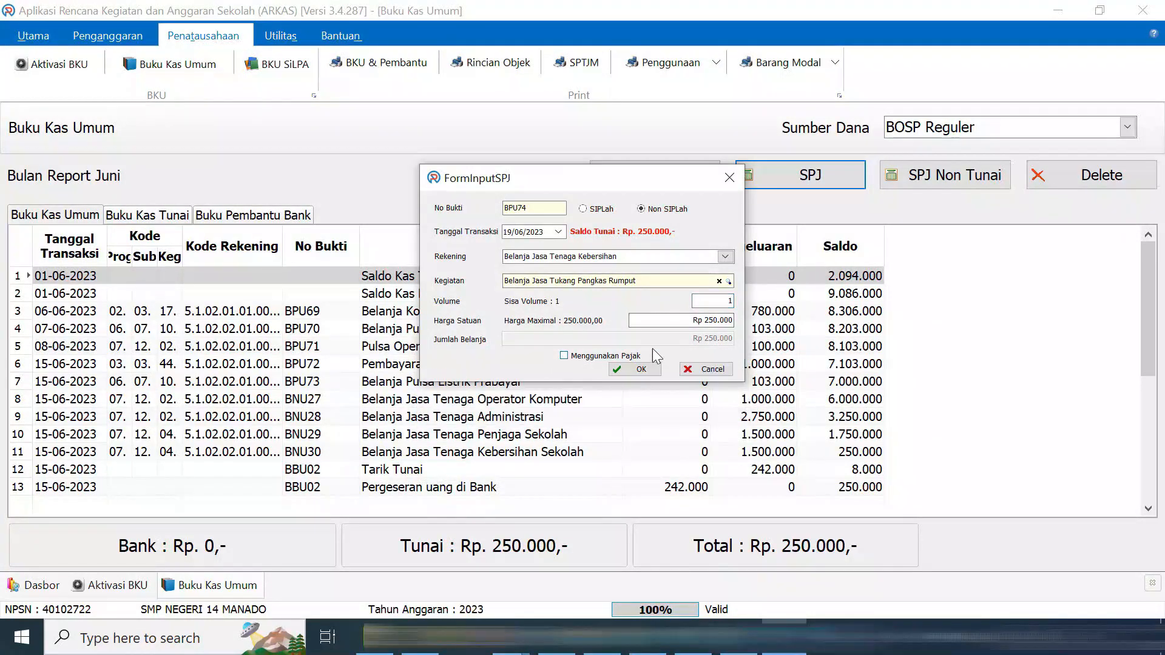
left_click(655, 369)
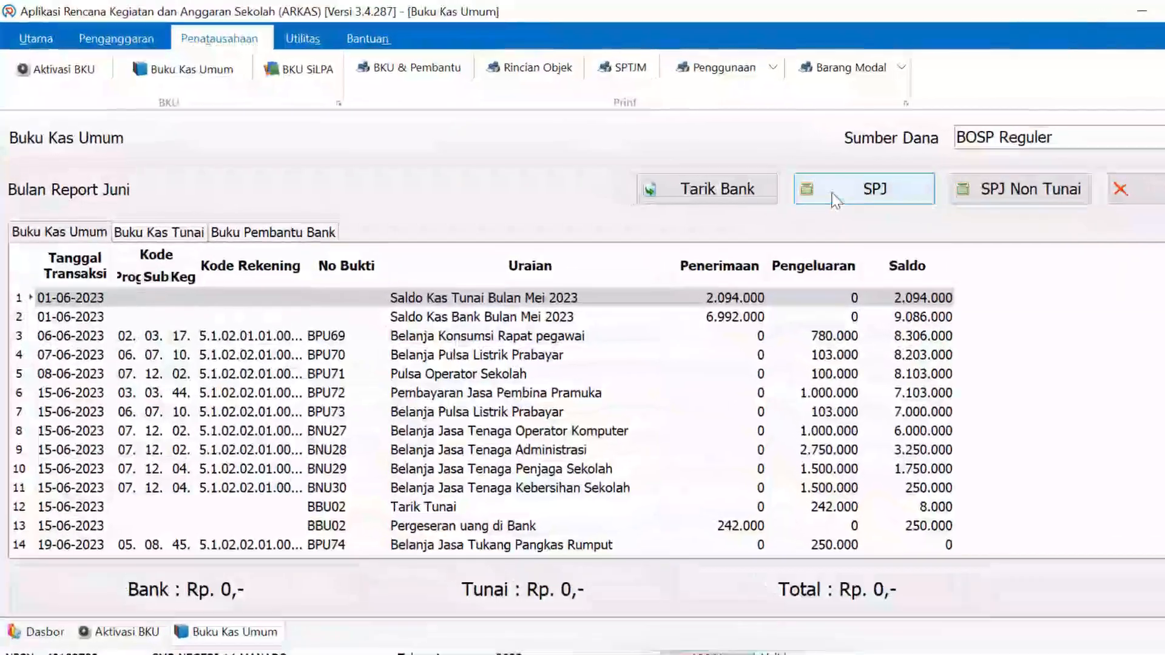
Confirm no more spending fits, dismiss the Saldo Tunai Kosong warning, and return to Aktivasi BKU
left_click(766, 188)
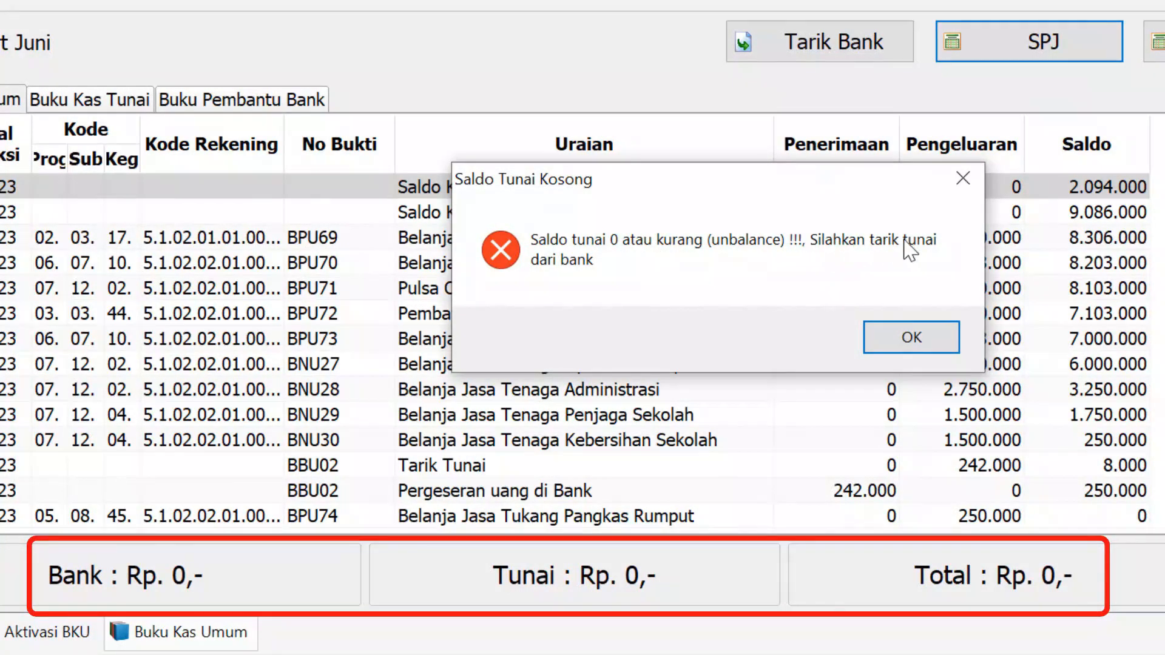
left_click(964, 180)
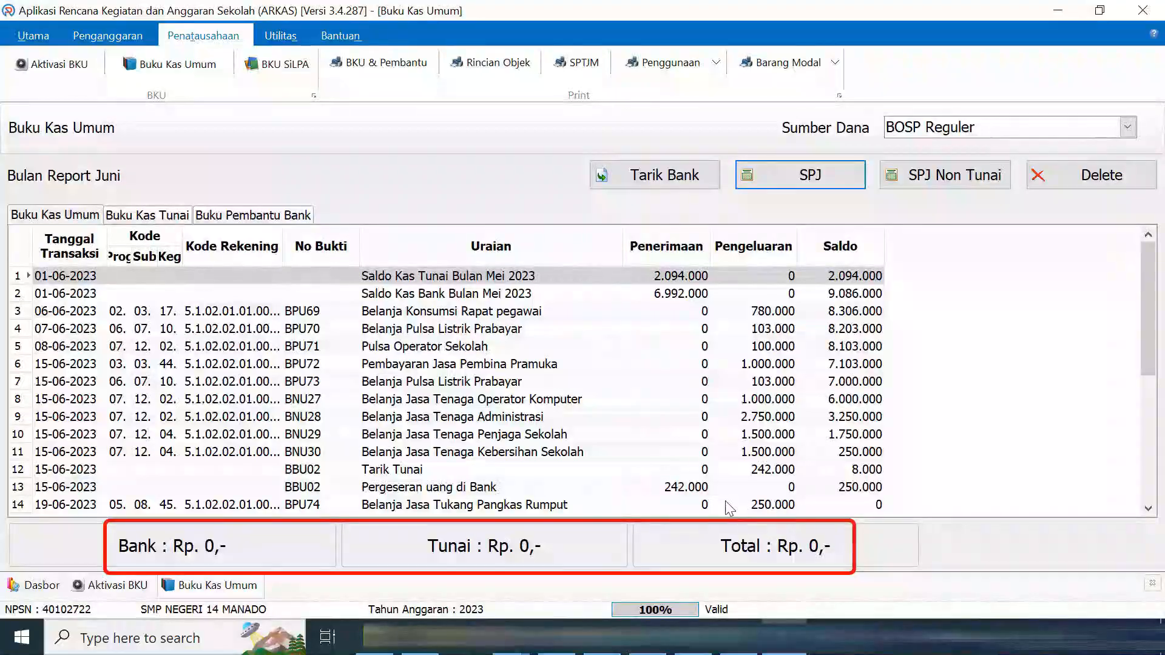
left_click(53, 66)
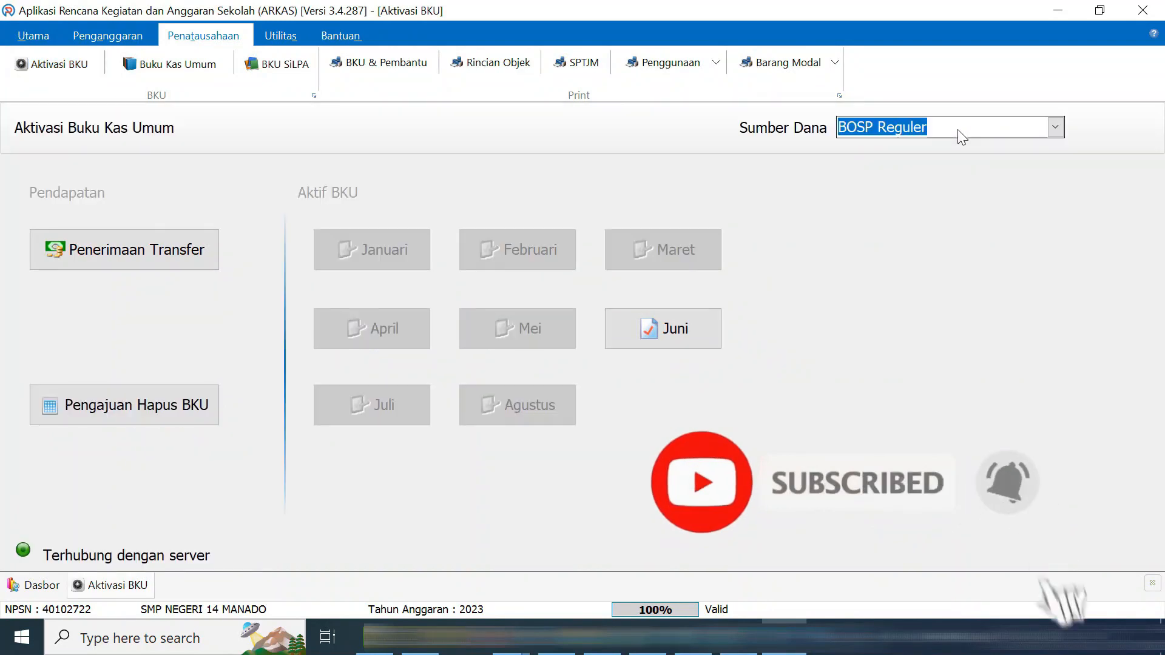
Keep BOSP Reguler selected on Aktivasi BKU and glance at the backup folder in File Explorer
left_click(959, 130)
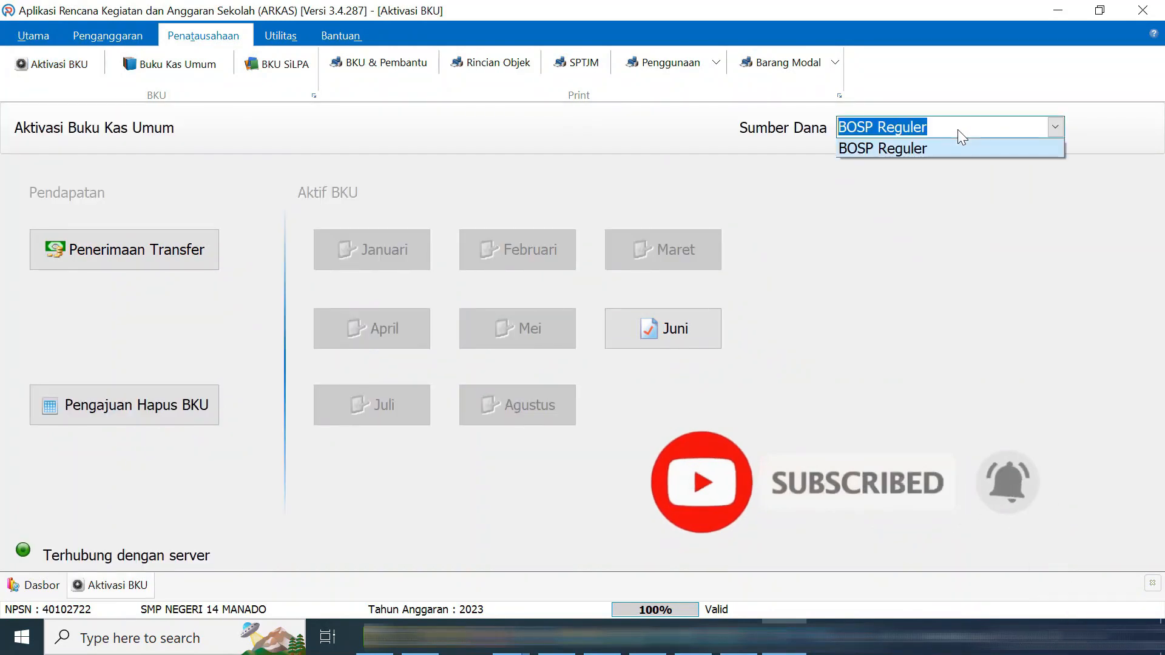
left_click(939, 149)
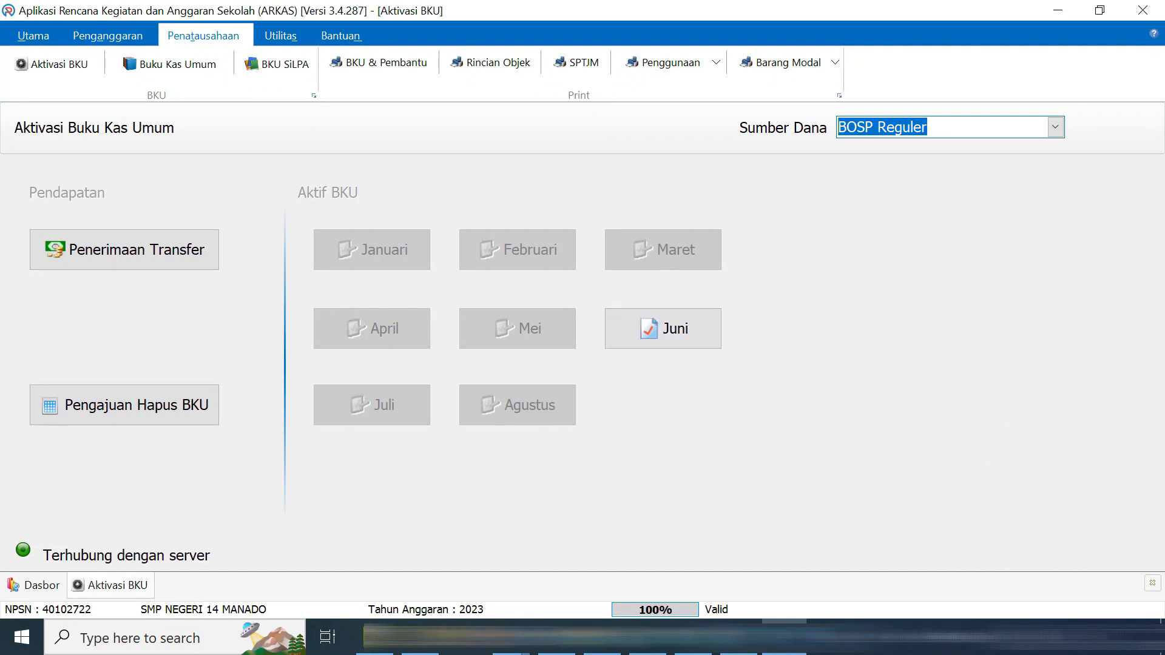
left_click(513, 643)
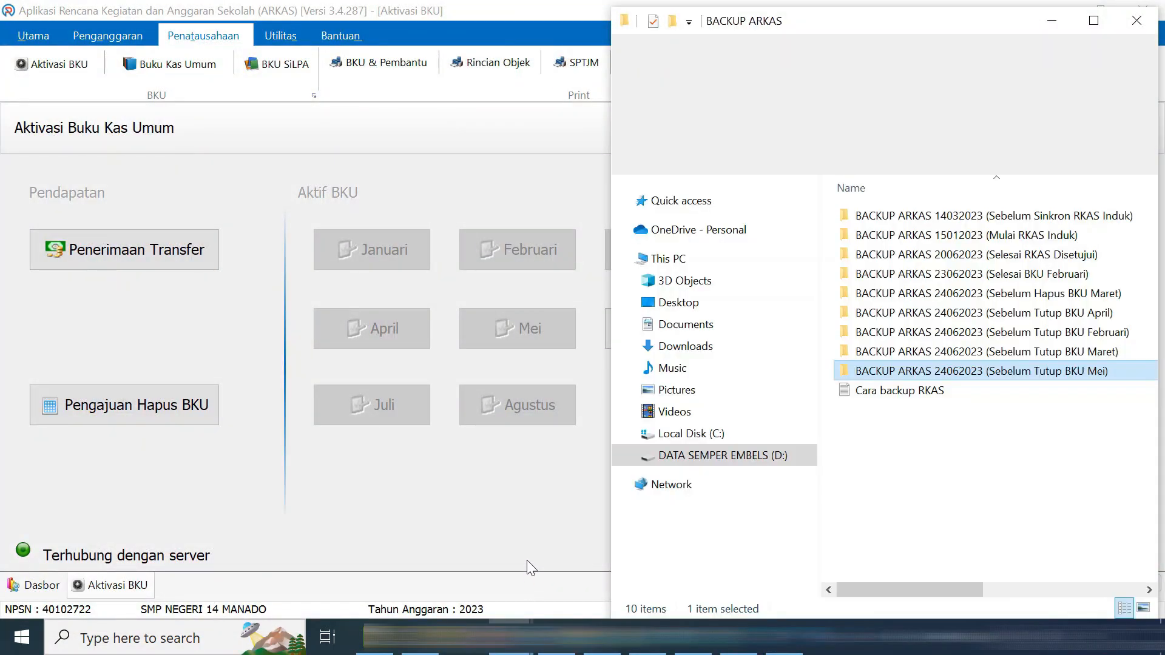
left_click(509, 639)
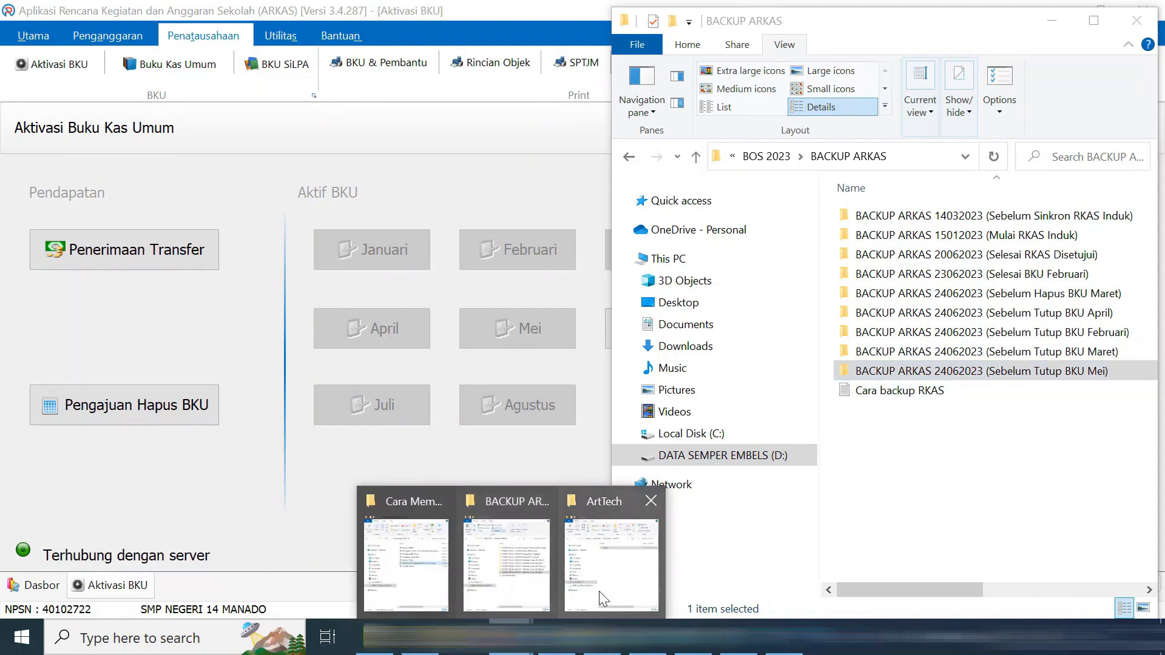
left_click(601, 594)
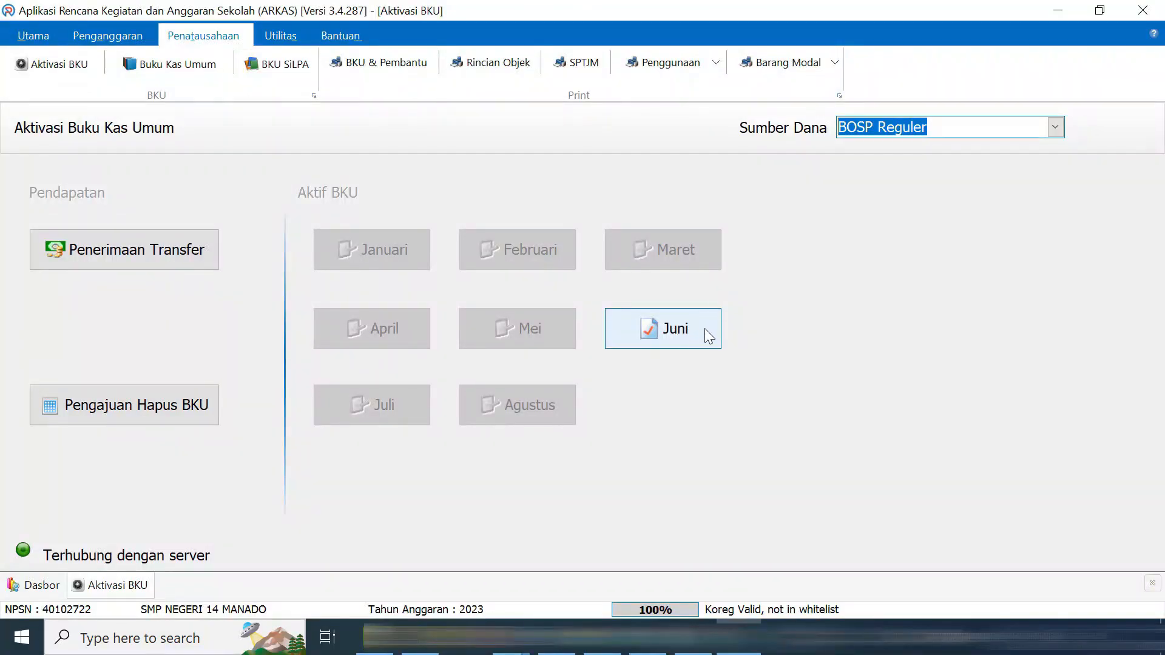
Close the Juni cash book with Rp 0 bank interest and Rp 0 bank fees
left_click(706, 330)
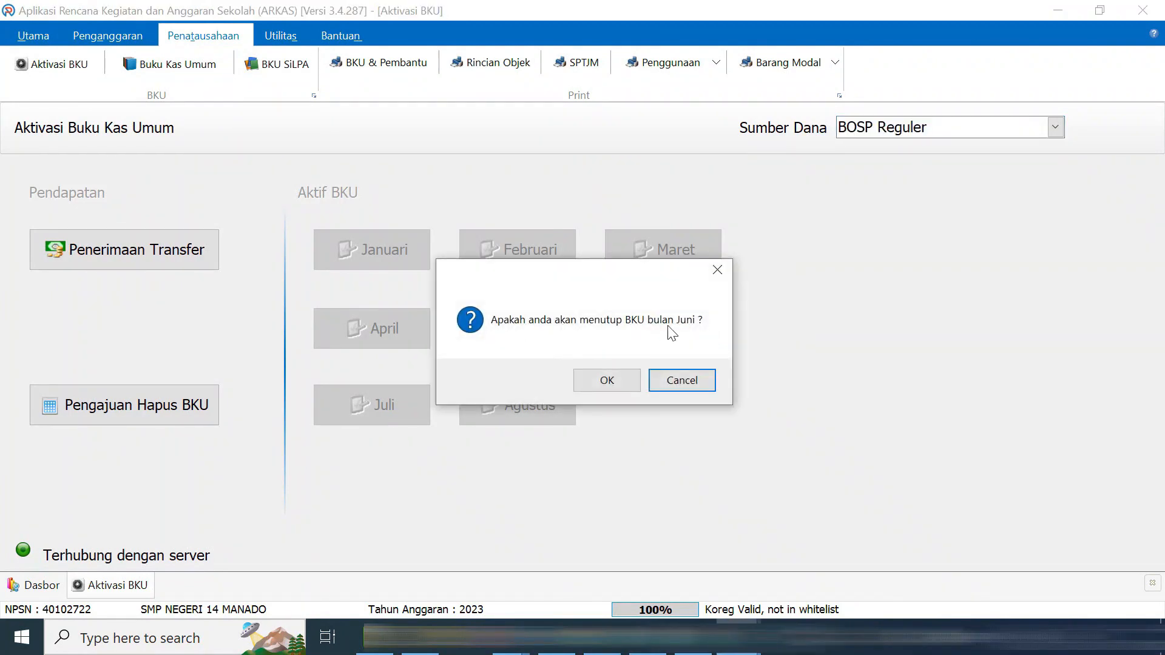
left_click(622, 388)
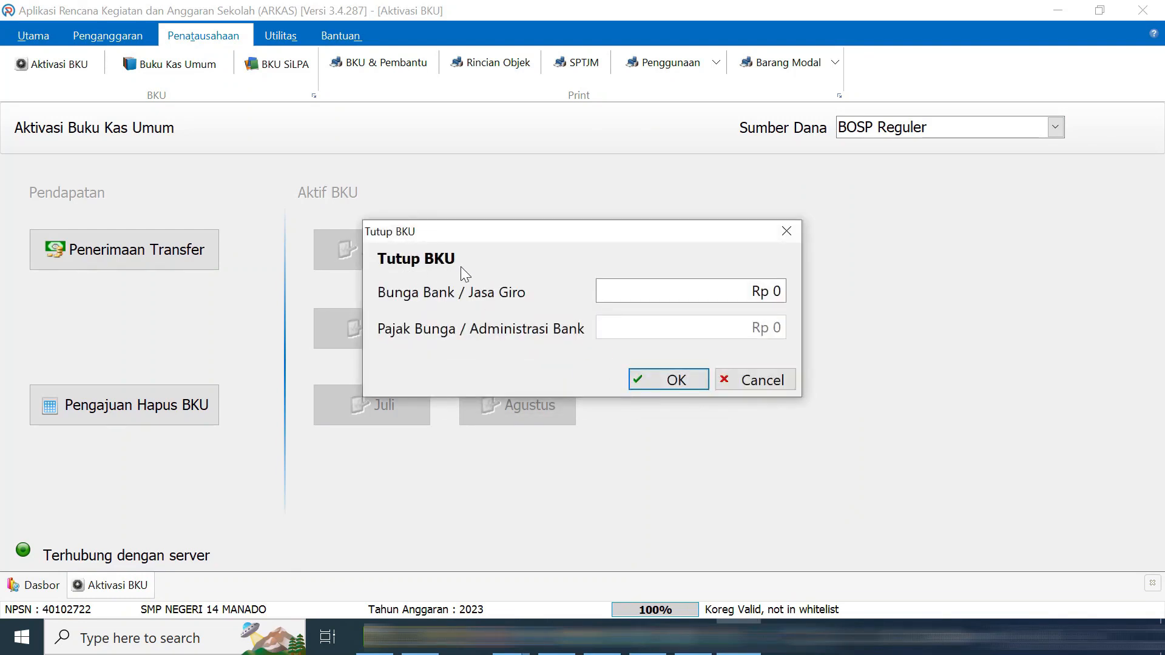
left_click(689, 380)
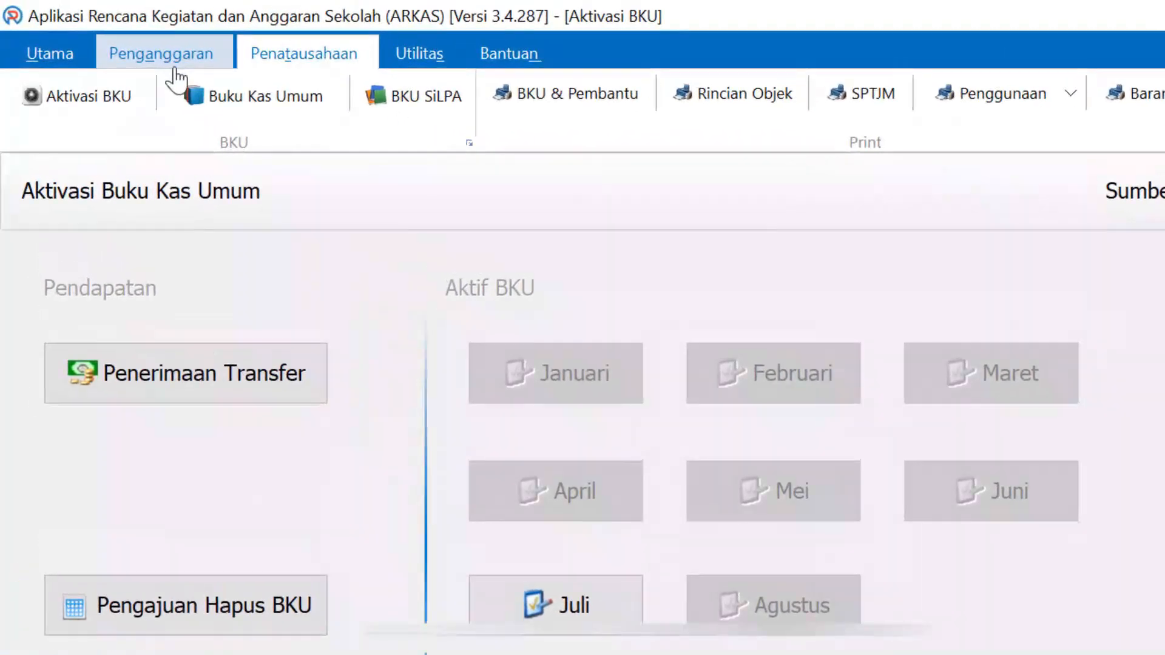
left_click(36, 56)
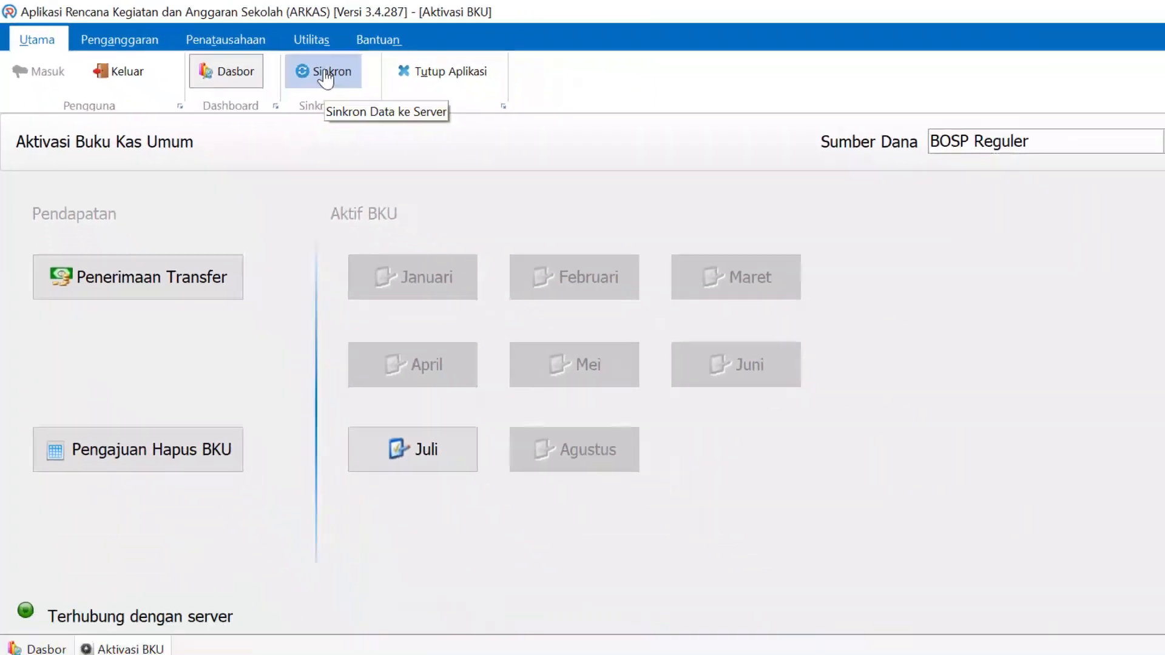
Run Sinkron to synchronise ARKAS data with the server
left_click(326, 76)
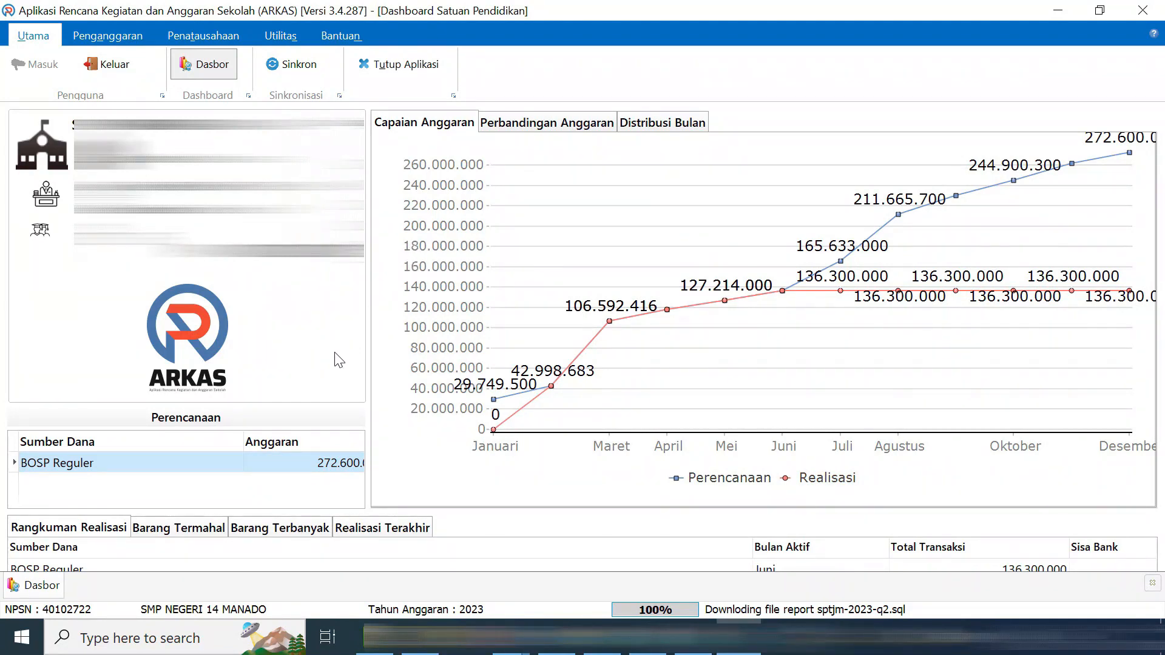
Reopen Aktivasi BKU for BOSP Reguler after Buku Kas Umum reports no active BKU month
left_click(203, 36)
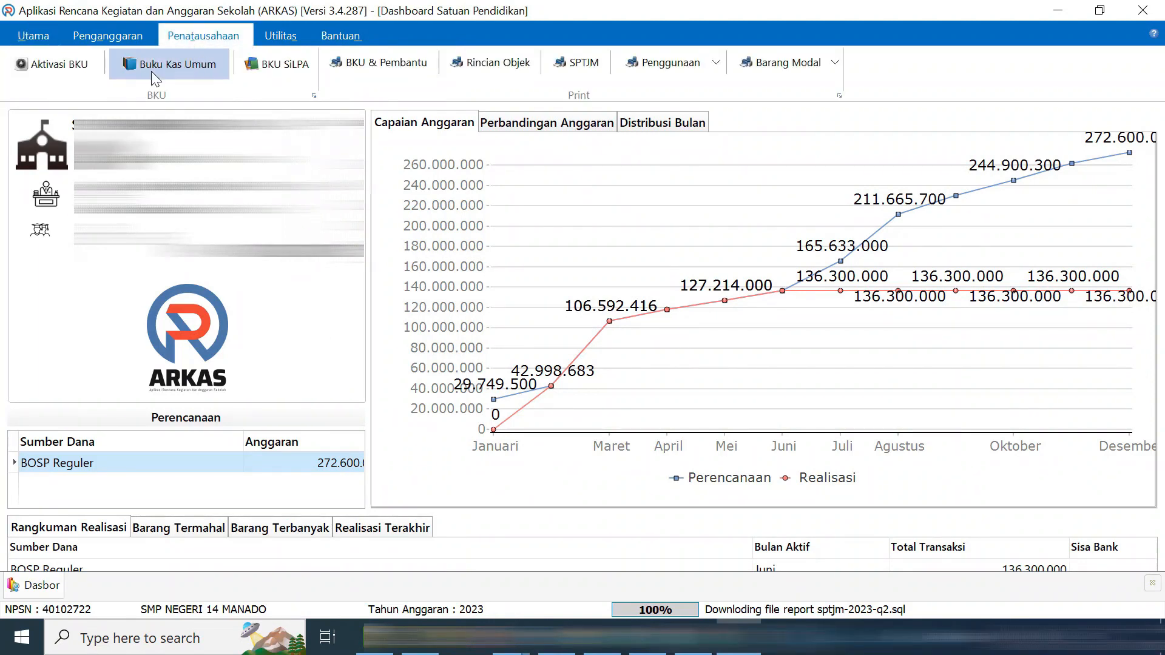
left_click(66, 66)
left_click(867, 129)
left_click(884, 149)
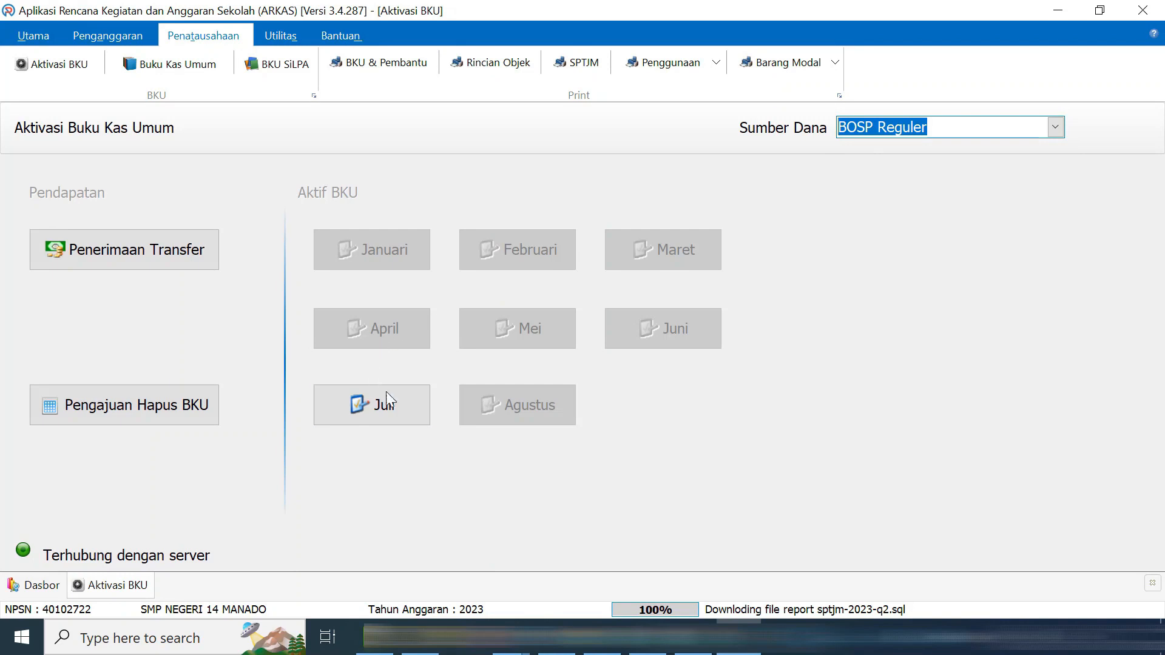
left_click(202, 67)
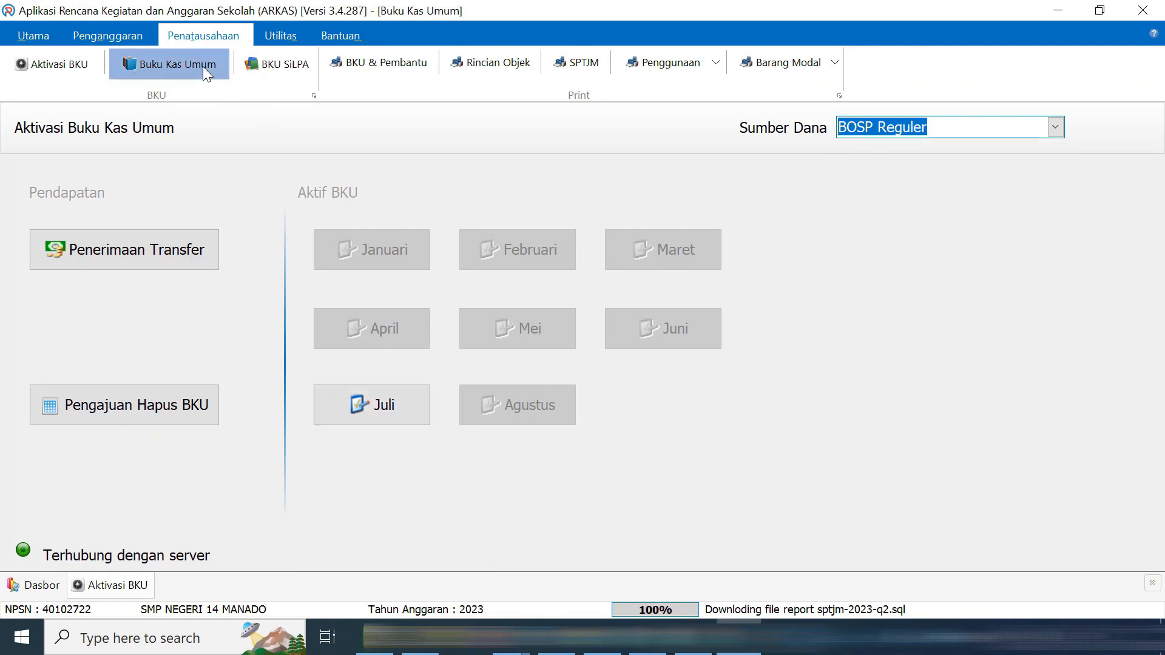
left_click(1039, 126)
left_click(995, 148)
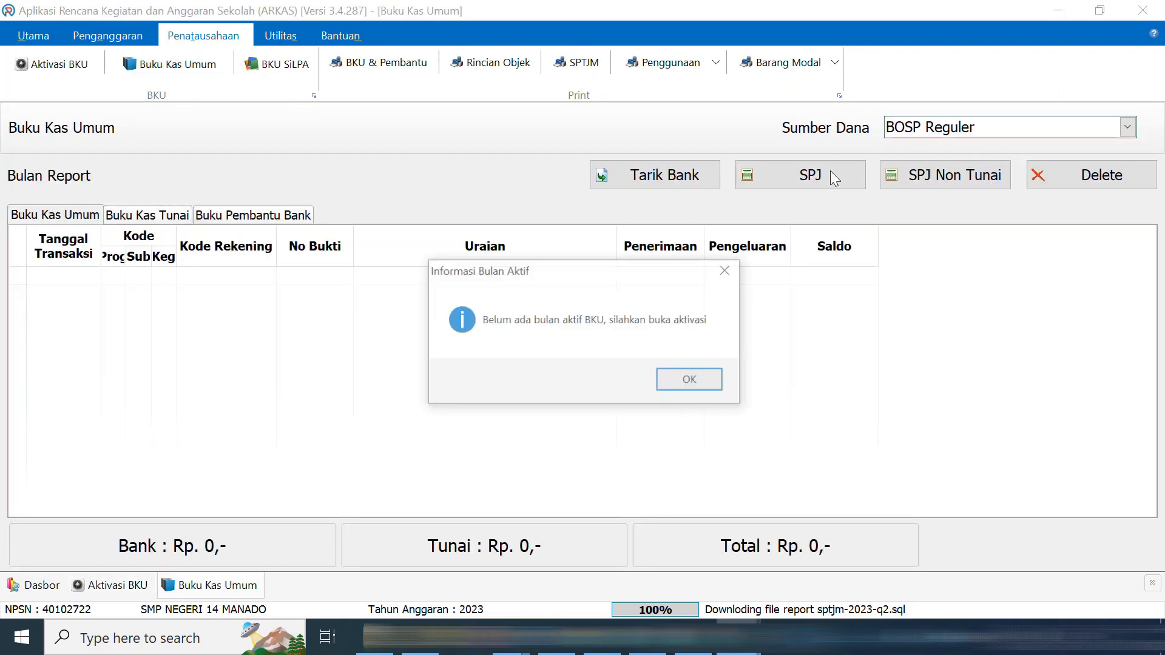
left_click(726, 270)
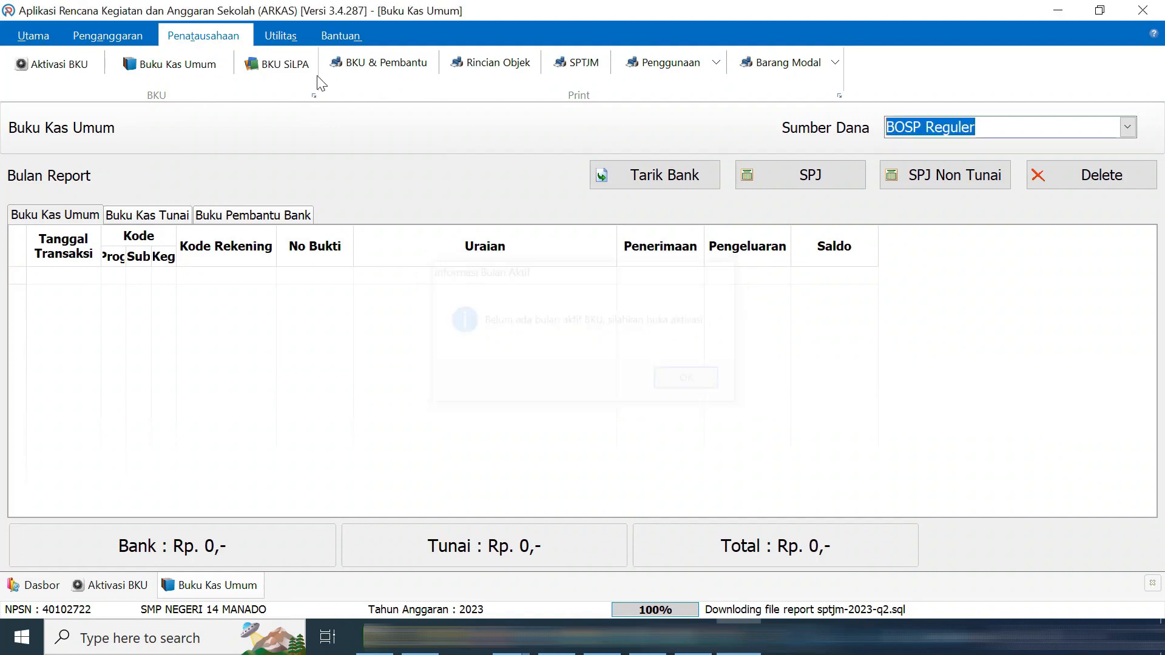
left_click(64, 67)
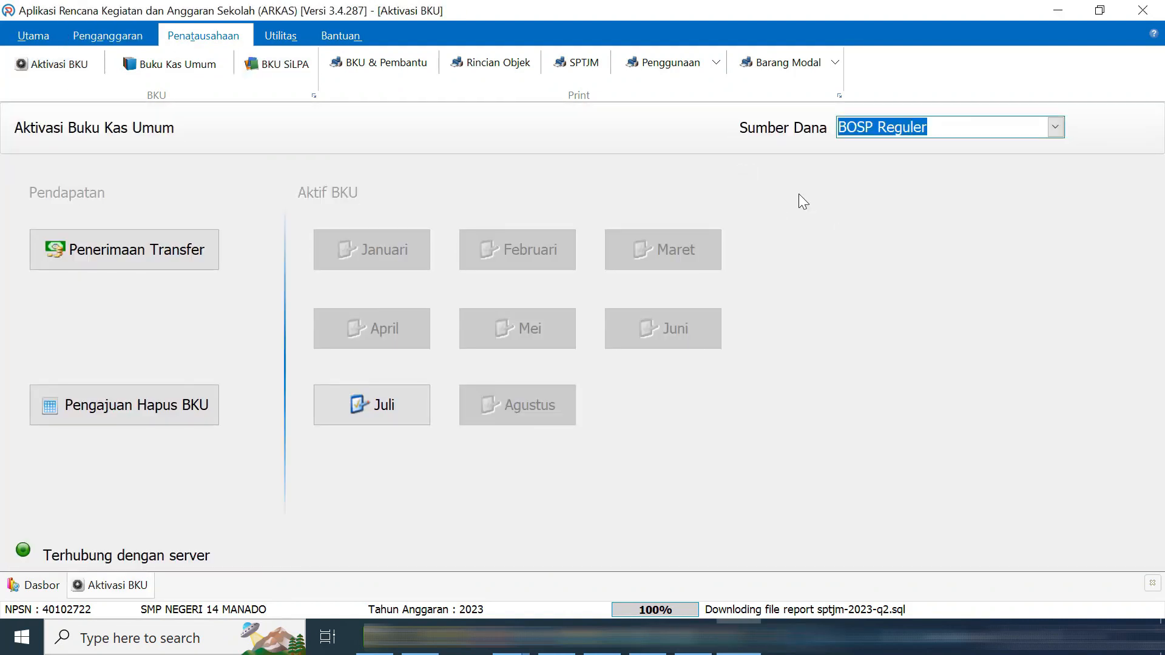